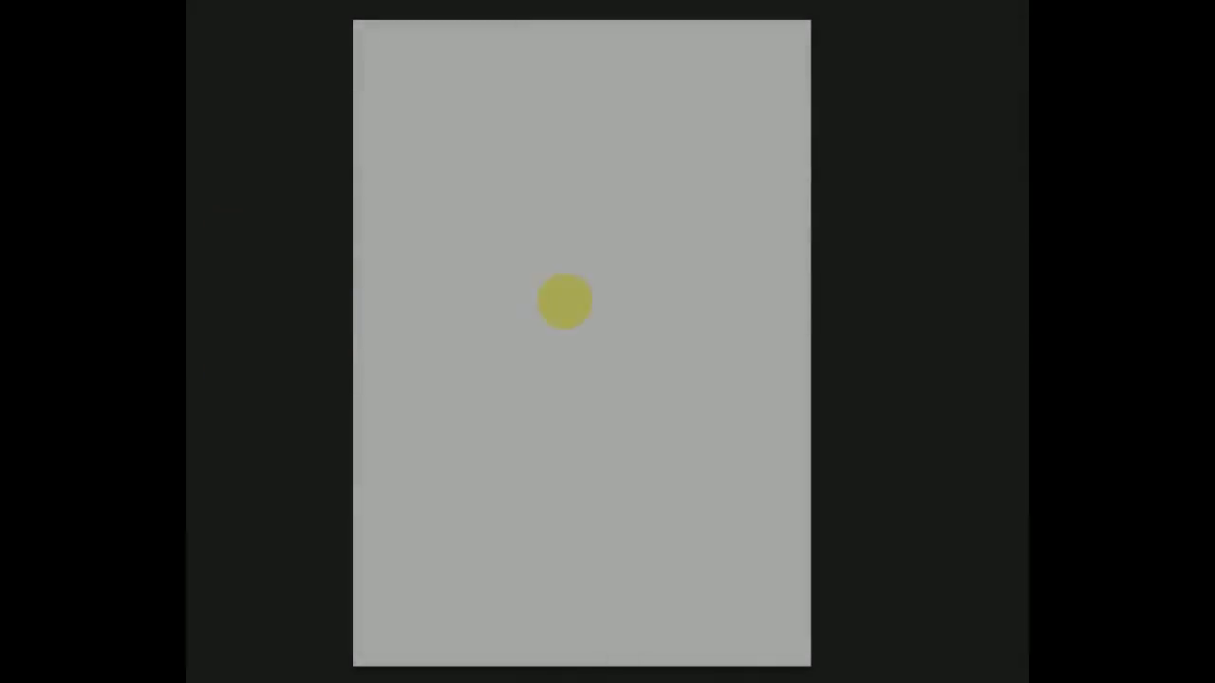
Bring up the brush picker over the warm beige-brown filled canvas
{"action": "right_click", "coordinate": [564, 298]}
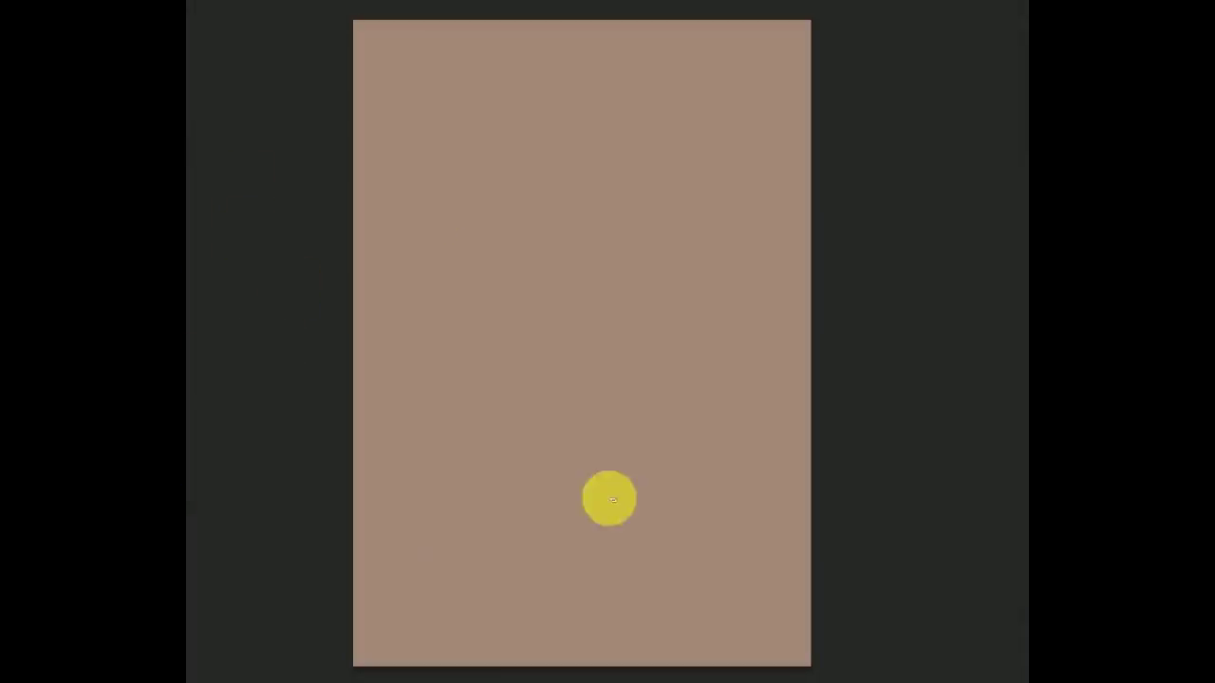
Sketch the head outline, cheeks and jaw lines in dark strokes
{"action": "mouse_move", "coordinate": [513, 168]}
{"action": "left_mouse_down"}
{"action": "mouse_move", "coordinate": [497, 124]}
{"action": "mouse_move", "coordinate": [537, 81]}
{"action": "left_mouse_up"}
{"action": "left_click_drag", "start_coordinate": [662, 138], "coordinate": [453, 242]}
{"action": "mouse_move", "coordinate": [503, 285]}
{"action": "left_mouse_down"}
{"action": "mouse_move", "coordinate": [634, 237]}
{"action": "mouse_move", "coordinate": [589, 346]}
{"action": "left_mouse_up"}
{"action": "mouse_move", "coordinate": [448, 200]}
{"action": "left_mouse_down"}
{"action": "mouse_move", "coordinate": [478, 301]}
{"action": "mouse_move", "coordinate": [544, 364]}
{"action": "left_mouse_up"}
{"action": "mouse_move", "coordinate": [479, 317]}
{"action": "left_mouse_down"}
{"action": "mouse_move", "coordinate": [577, 365]}
{"action": "mouse_move", "coordinate": [645, 315]}
{"action": "left_mouse_up"}
{"action": "left_click_drag", "start_coordinate": [665, 199], "coordinate": [669, 256]}
Sketch curly hair strands across the top, both sides of the head, plus the ear
{"action": "left_click_drag", "start_coordinate": [674, 112], "coordinate": [666, 266]}
{"action": "left_click_drag", "start_coordinate": [560, 86], "coordinate": [617, 180]}
{"action": "left_click_drag", "start_coordinate": [589, 71], "coordinate": [622, 157]}
{"action": "left_click_drag", "start_coordinate": [569, 91], "coordinate": [670, 217]}
{"action": "left_click_drag", "start_coordinate": [698, 74], "coordinate": [754, 175]}
{"action": "left_click_drag", "start_coordinate": [739, 237], "coordinate": [662, 385]}
{"action": "mouse_move", "coordinate": [712, 256]}
{"action": "left_mouse_down"}
{"action": "mouse_move", "coordinate": [665, 279]}
{"action": "mouse_move", "coordinate": [688, 238]}
{"action": "left_mouse_up"}
{"action": "left_click_drag", "start_coordinate": [460, 150], "coordinate": [456, 239]}
{"action": "left_click_drag", "start_coordinate": [479, 176], "coordinate": [456, 326]}
{"action": "mouse_move", "coordinate": [410, 194]}
{"action": "left_mouse_down"}
{"action": "mouse_move", "coordinate": [412, 342]}
{"action": "mouse_move", "coordinate": [479, 382]}
{"action": "left_mouse_up"}
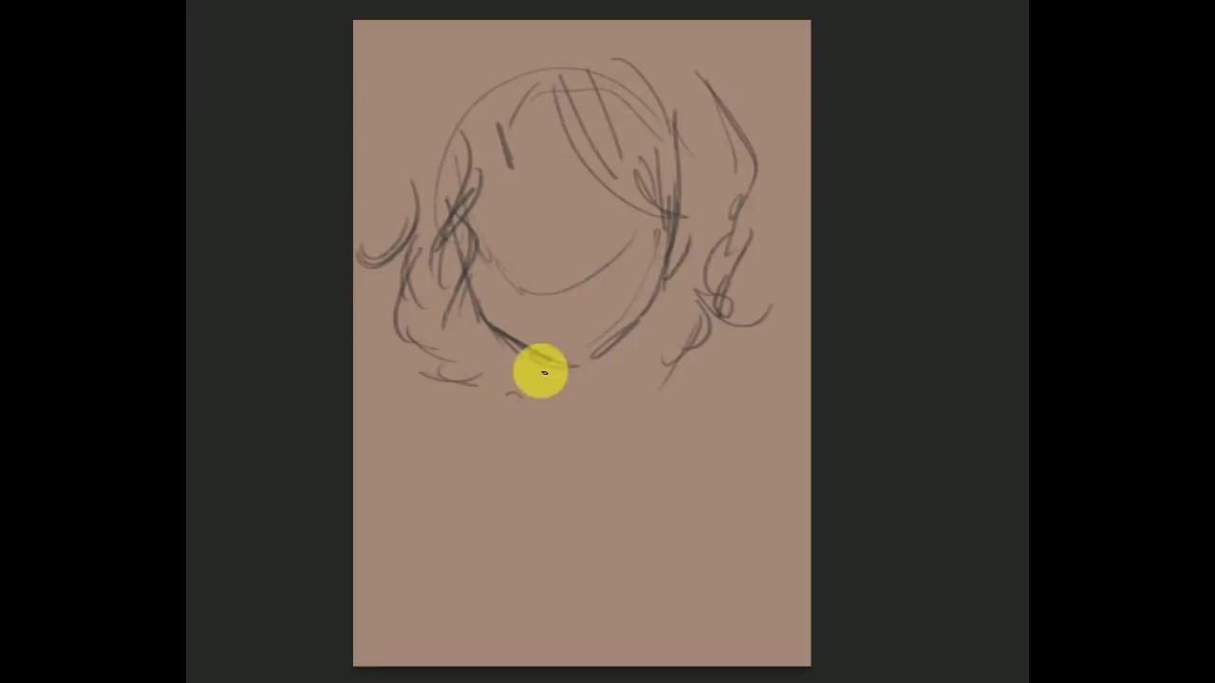
Add the mouth, nose and left eye, plus loose hair strokes at the top
{"action": "left_click_drag", "start_coordinate": [558, 327], "coordinate": [584, 325]}
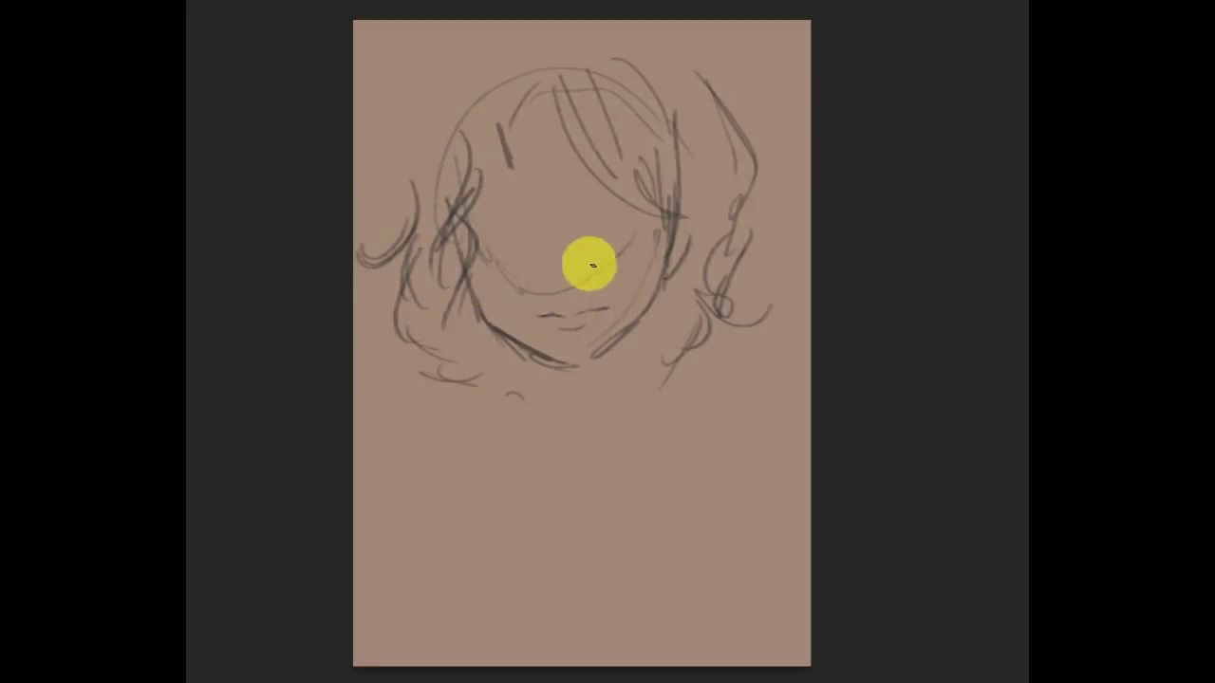
{"action": "left_click_drag", "start_coordinate": [576, 280], "coordinate": [595, 272]}
{"action": "left_click_drag", "start_coordinate": [514, 204], "coordinate": [472, 208]}
{"action": "left_click_drag", "start_coordinate": [473, 74], "coordinate": [433, 76]}
{"action": "left_click_drag", "start_coordinate": [678, 43], "coordinate": [748, 122]}
Sketch the collar fold, long neck lines and both shoulders
{"action": "left_click_drag", "start_coordinate": [526, 365], "coordinate": [493, 427]}
{"action": "left_click_drag", "start_coordinate": [622, 354], "coordinate": [596, 631]}
{"action": "left_click_drag", "start_coordinate": [532, 365], "coordinate": [446, 613]}
{"action": "left_click_drag", "start_coordinate": [681, 378], "coordinate": [622, 445]}
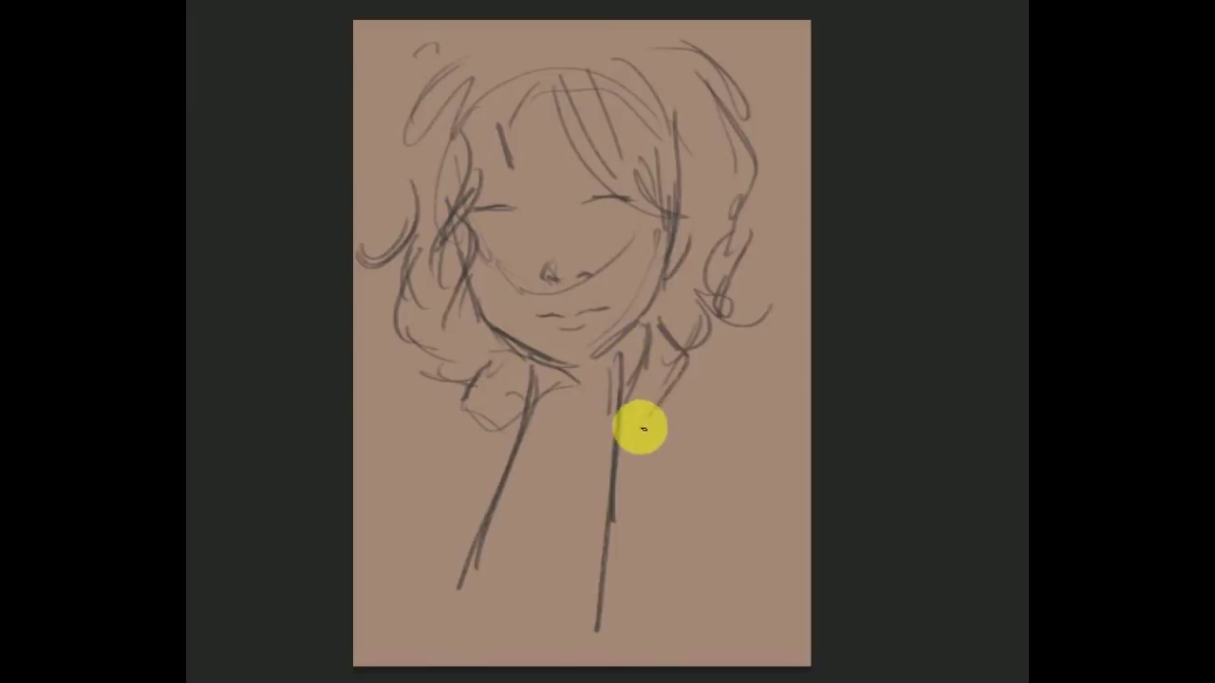
{"action": "left_click_drag", "start_coordinate": [651, 327], "coordinate": [755, 375]}
{"action": "left_click_drag", "start_coordinate": [484, 364], "coordinate": [446, 579]}
{"action": "left_click_drag", "start_coordinate": [776, 373], "coordinate": [810, 389]}
{"action": "left_click_drag", "start_coordinate": [802, 484], "coordinate": [742, 606]}
{"action": "left_click_drag", "start_coordinate": [710, 363], "coordinate": [629, 458]}
{"action": "left_click_drag", "start_coordinate": [427, 389], "coordinate": [353, 480]}
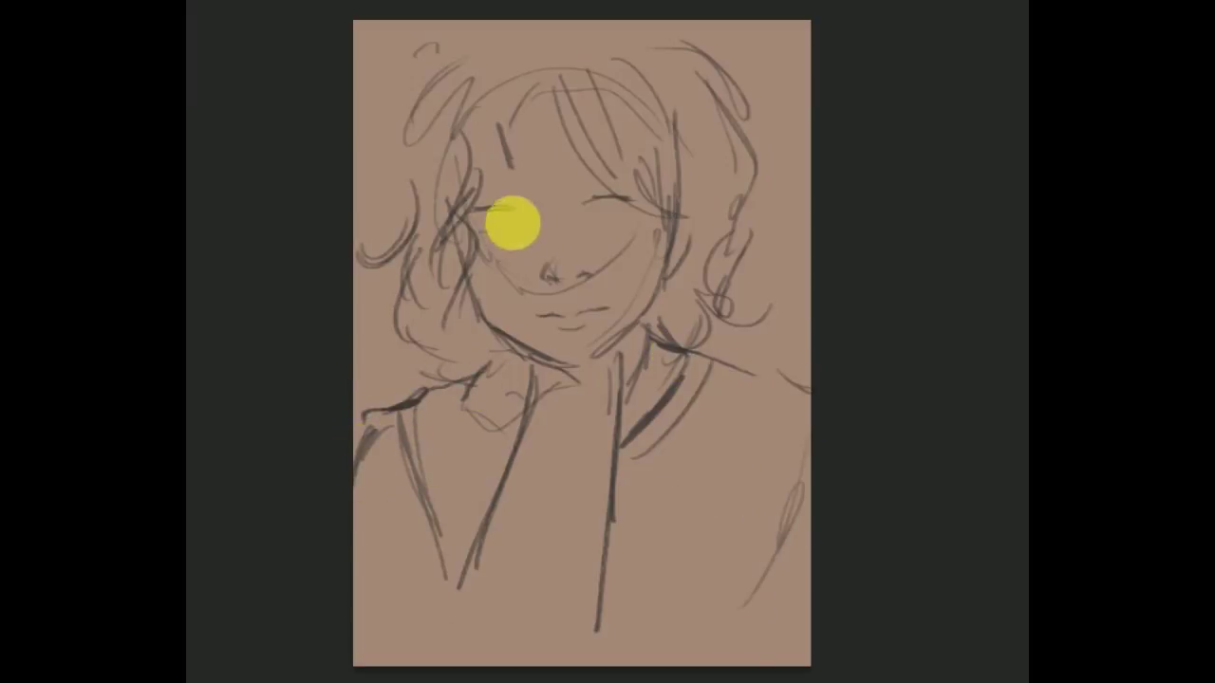
{"action": "right_click", "coordinate": [418, 294]}
Erase stray neck and hair strokes, then mirror the canvas to check proportions
{"action": "key", "text": "Escape"}
{"action": "left_click_drag", "start_coordinate": [464, 352], "coordinate": [507, 361]}
{"action": "mouse_move", "coordinate": [664, 284]}
{"action": "left_mouse_down"}
{"action": "mouse_move", "coordinate": [730, 325]}
{"action": "mouse_move", "coordinate": [724, 287]}
{"action": "left_mouse_up"}
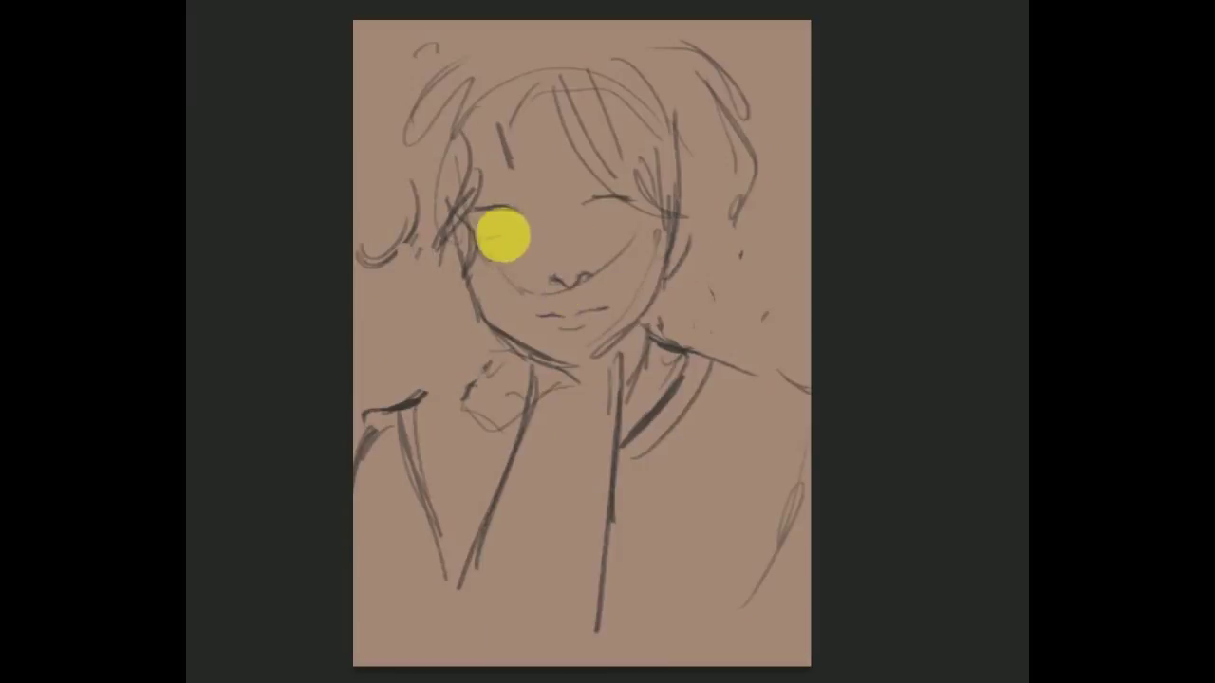
{"action": "left_click", "coordinate": [609, 231]}
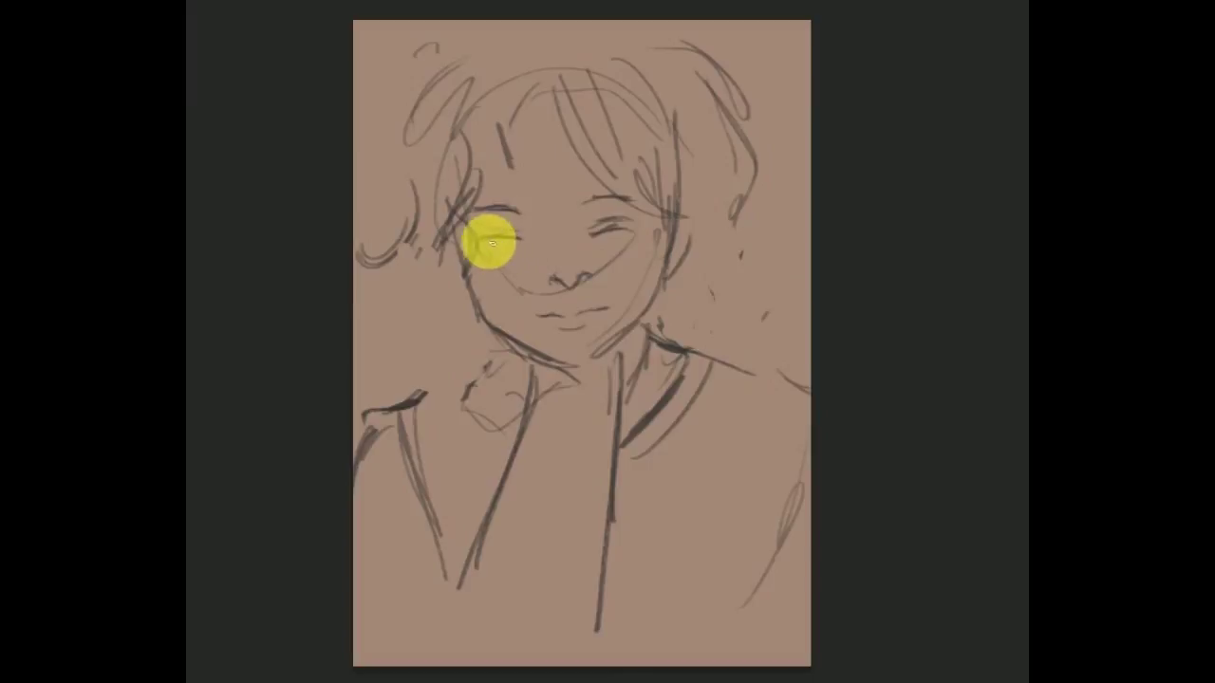
{"action": "left_click", "coordinate": [605, 234]}
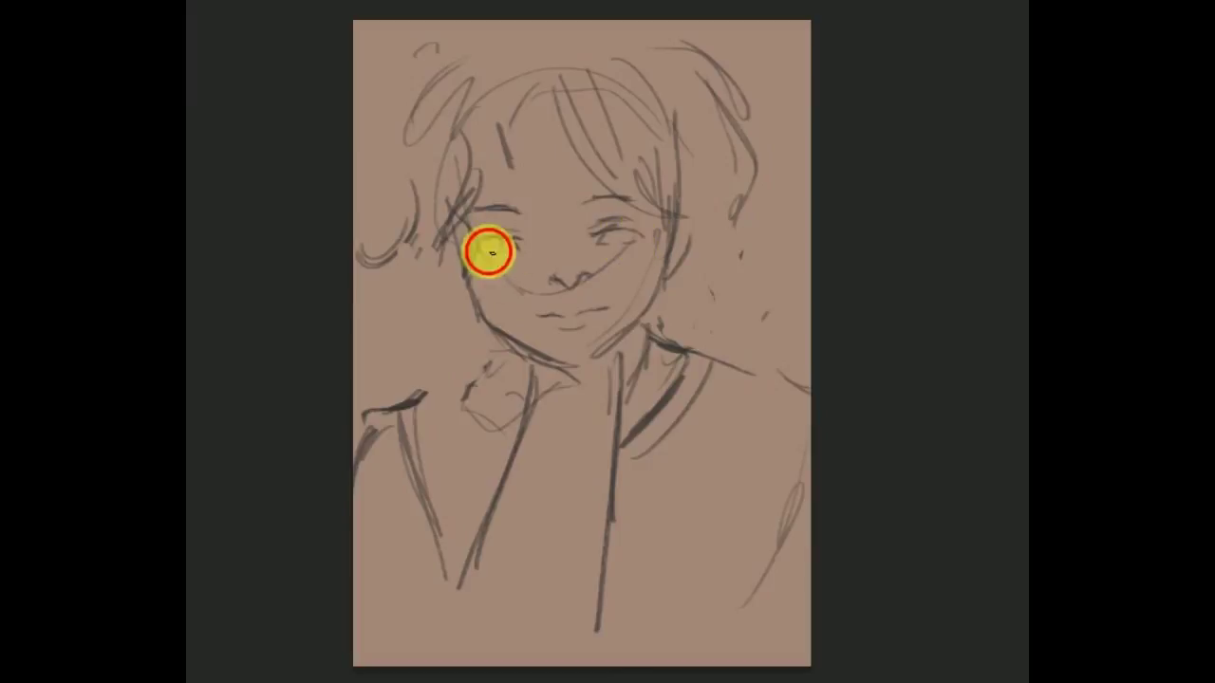
{"action": "key", "text": "h"}
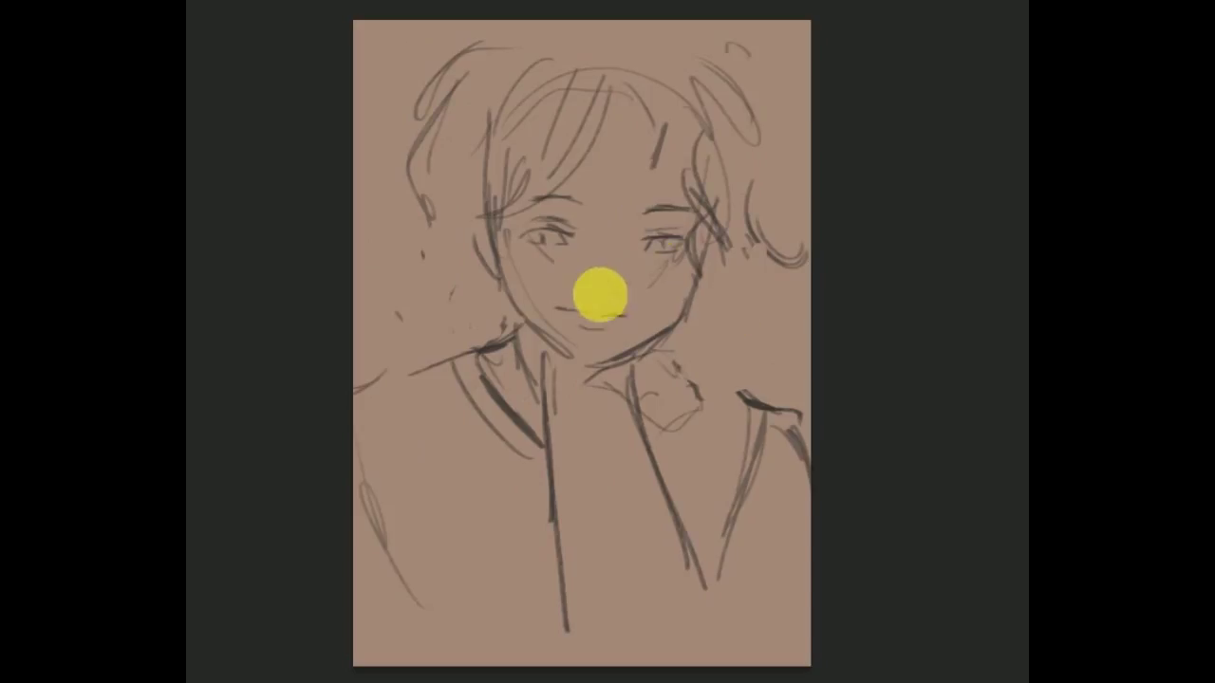
{"action": "key", "text": "h"}
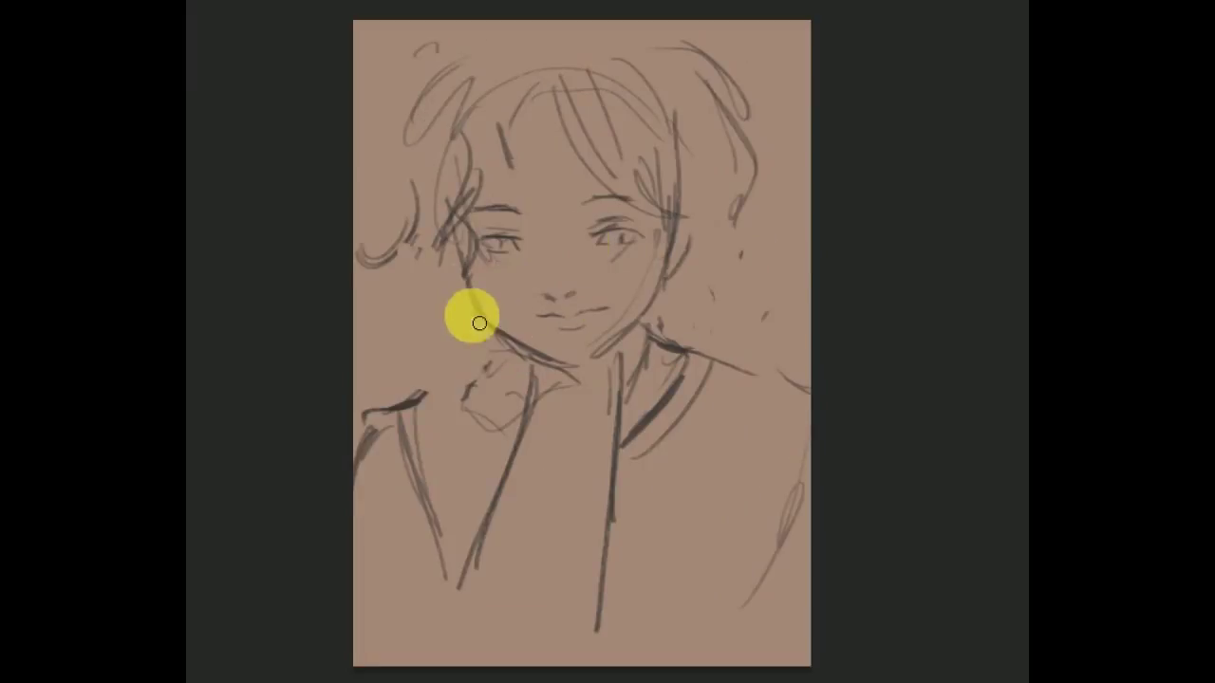
Redraw the left jaw contour down to the chin and commit the repositioned left eye
{"action": "left_click_drag", "start_coordinate": [459, 249], "coordinate": [493, 328]}
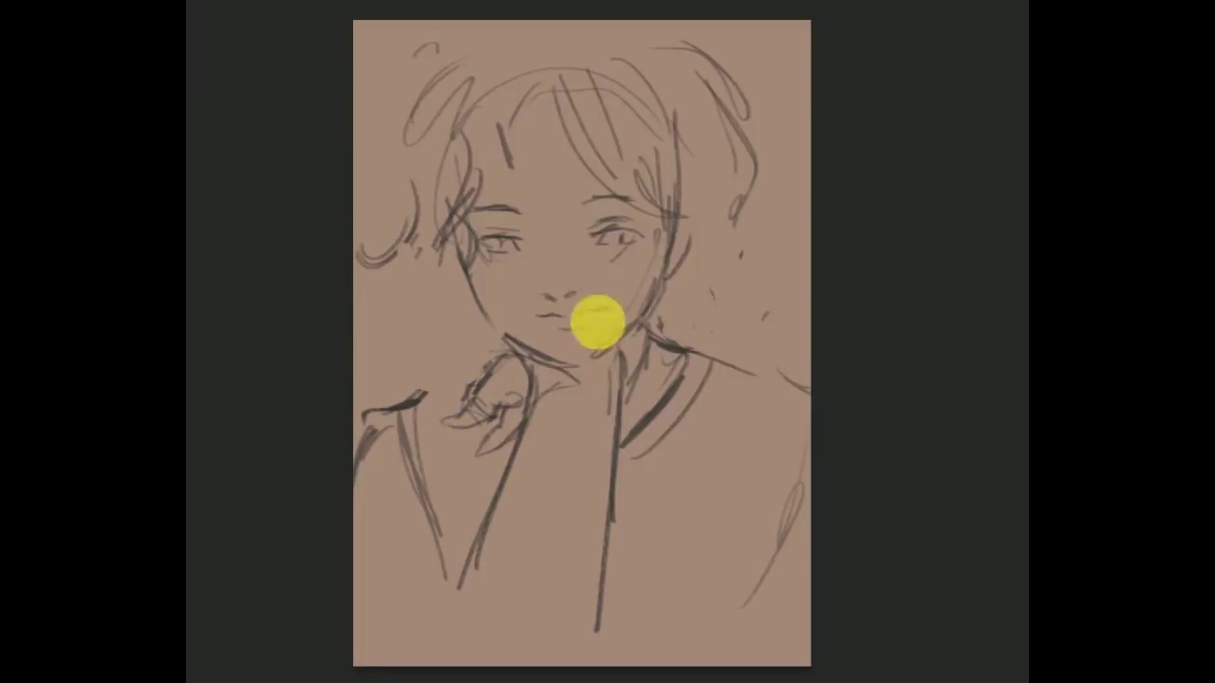
{"action": "left_click_drag", "start_coordinate": [459, 245], "coordinate": [496, 328]}
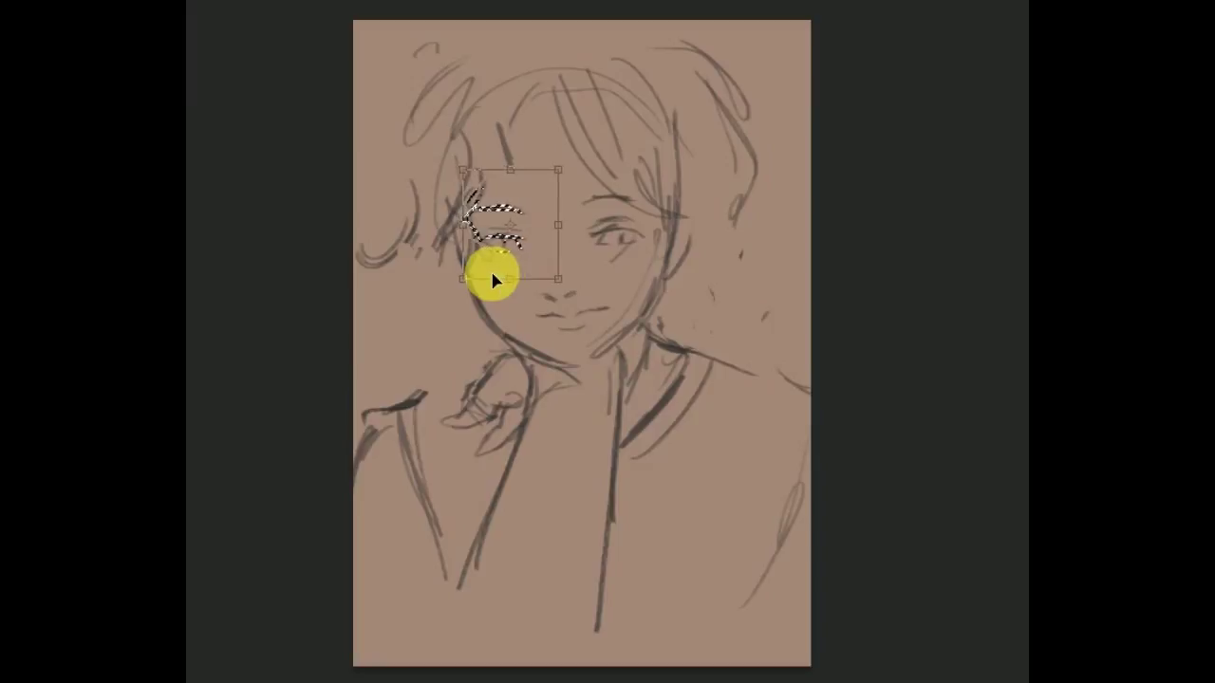
{"action": "key", "text": "ctrl+d"}
Add hair strands around the face, darken the right jaw, and draw the right eyelid
{"action": "mouse_move", "coordinate": [461, 212]}
{"action": "left_mouse_down"}
{"action": "mouse_move", "coordinate": [432, 304]}
{"action": "mouse_move", "coordinate": [465, 332]}
{"action": "left_mouse_up"}
{"action": "left_click_drag", "start_coordinate": [520, 126], "coordinate": [480, 190]}
{"action": "mouse_move", "coordinate": [579, 38]}
{"action": "left_mouse_down"}
{"action": "mouse_move", "coordinate": [684, 114]}
{"action": "mouse_move", "coordinate": [683, 279]}
{"action": "left_mouse_up"}
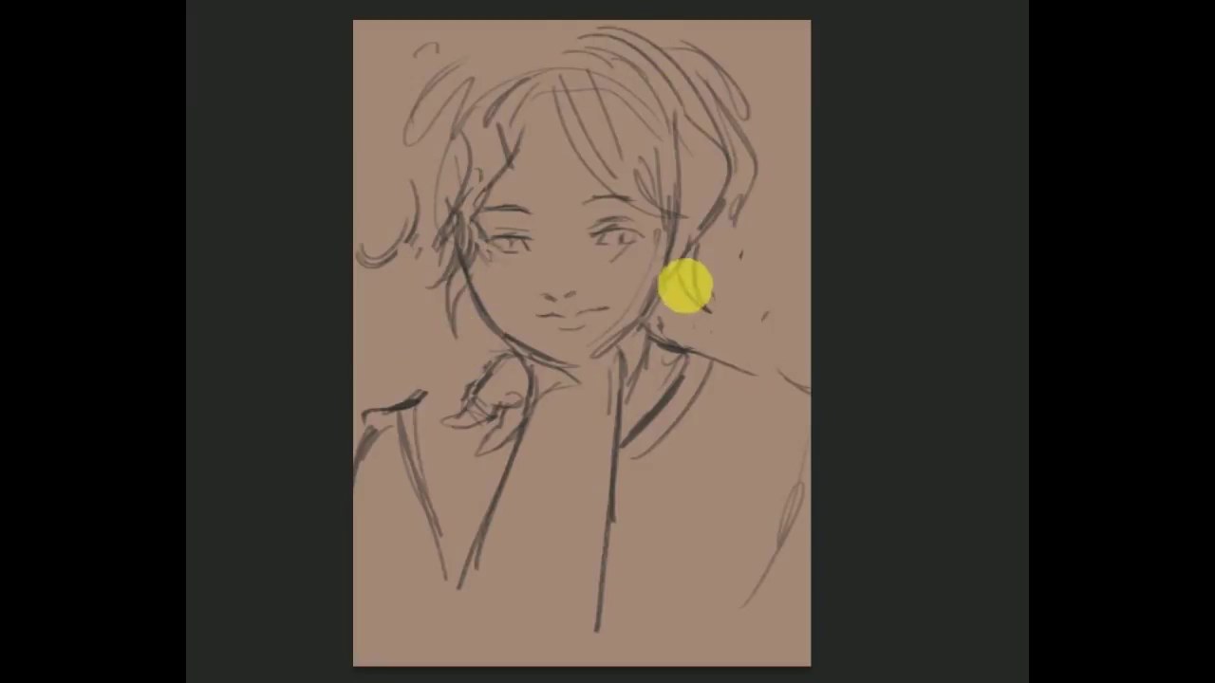
{"action": "left_click_drag", "start_coordinate": [667, 213], "coordinate": [622, 352]}
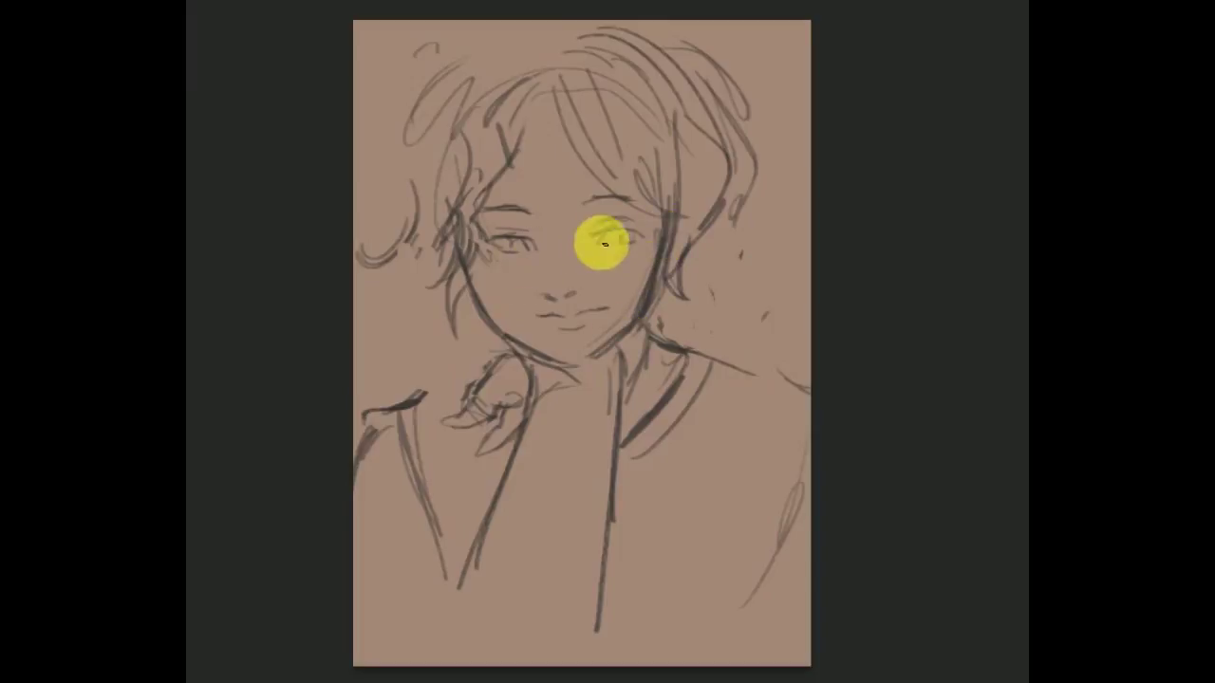
{"action": "left_click_drag", "start_coordinate": [589, 234], "coordinate": [644, 231]}
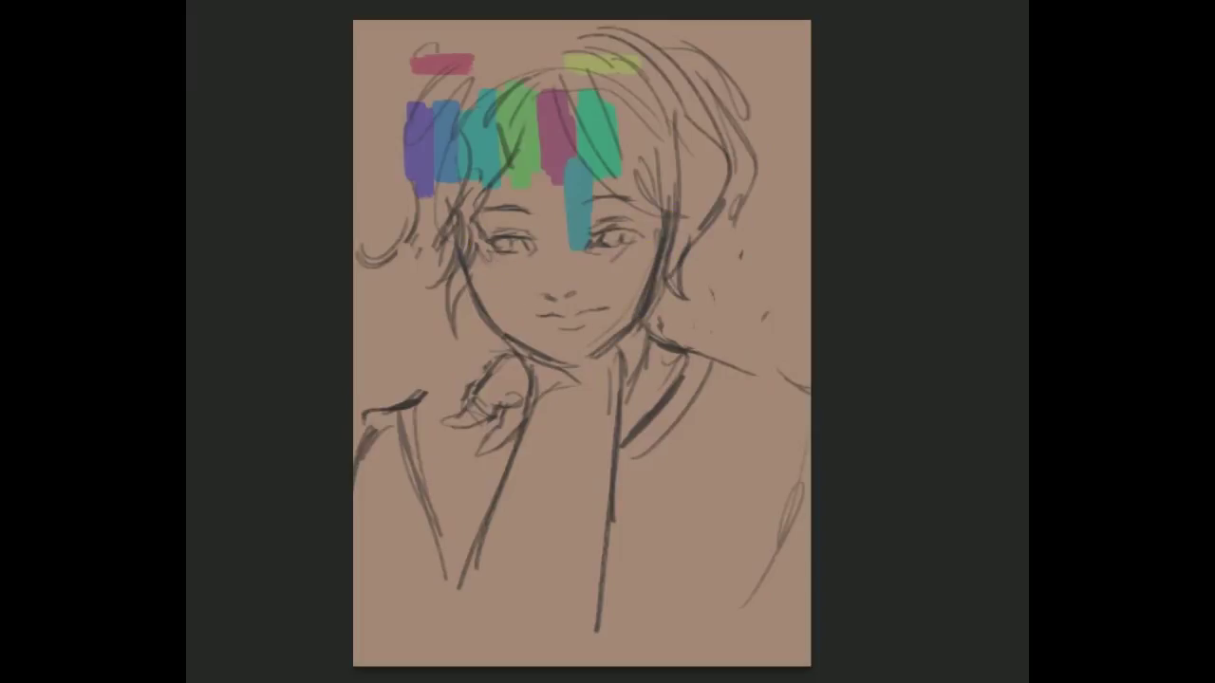
Paint a light skin tone over the face, hand, neck and chest with a soft brush
{"action": "right_click", "coordinate": [608, 398]}
{"action": "key", "text": "Escape"}
{"action": "mouse_move", "coordinate": [526, 271]}
{"action": "left_mouse_down"}
{"action": "mouse_move", "coordinate": [478, 294]}
{"action": "mouse_move", "coordinate": [515, 163]}
{"action": "mouse_move", "coordinate": [638, 214]}
{"action": "left_mouse_up"}
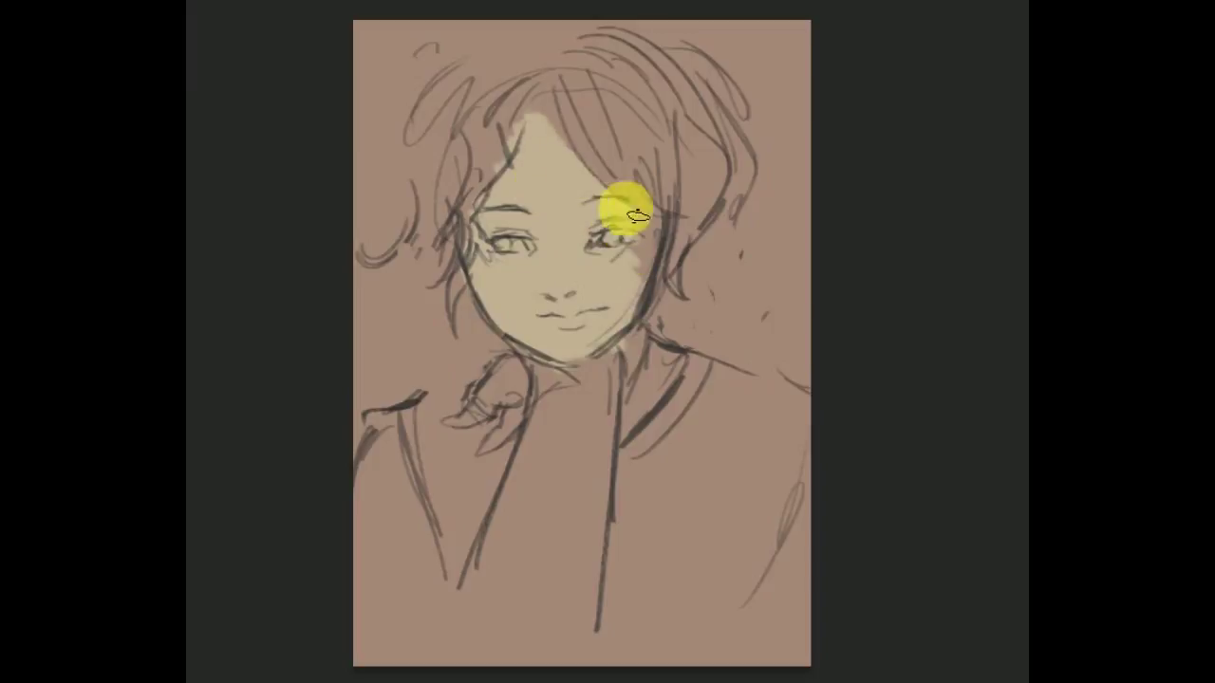
{"action": "left_click_drag", "start_coordinate": [478, 569], "coordinate": [559, 477]}
{"action": "right_click", "coordinate": [559, 477]}
{"action": "key", "text": "Escape"}
{"action": "mouse_move", "coordinate": [532, 398]}
{"action": "left_mouse_down"}
{"action": "mouse_move", "coordinate": [495, 583]}
{"action": "mouse_move", "coordinate": [575, 578]}
{"action": "mouse_move", "coordinate": [510, 168]}
{"action": "mouse_move", "coordinate": [658, 250]}
{"action": "left_mouse_up"}
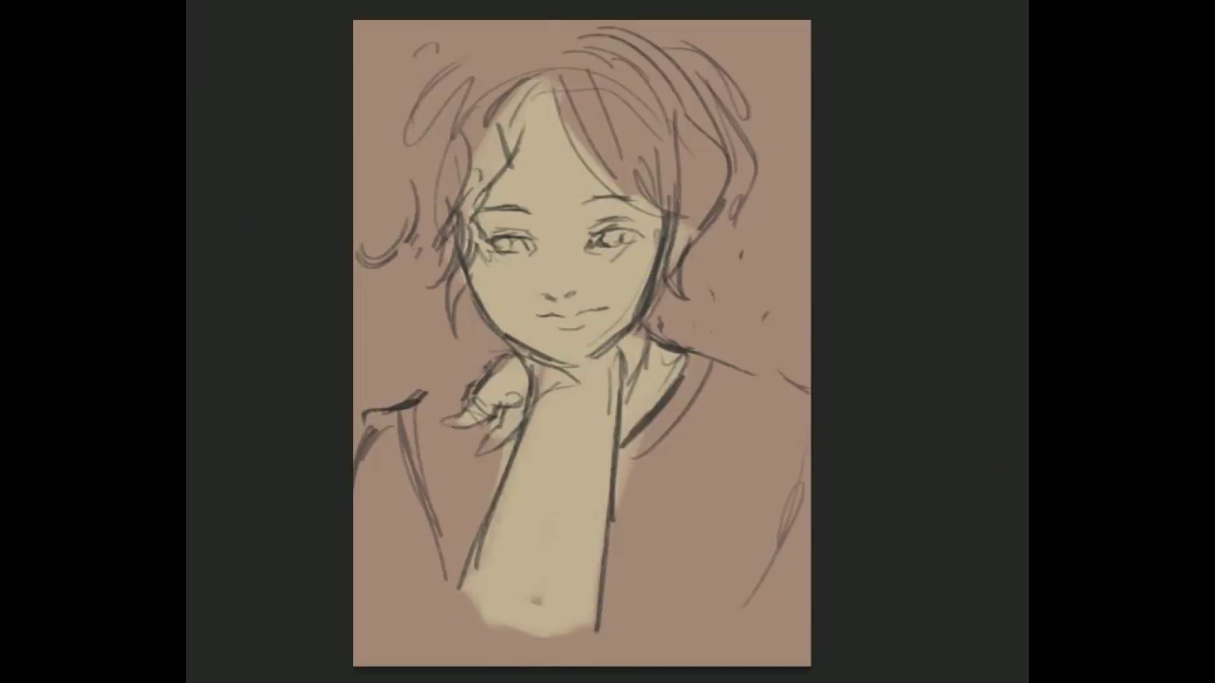
Paint the hair with an olive-green base and yellow-green strokes
{"action": "left_click_drag", "start_coordinate": [591, 310], "coordinate": [624, 188]}
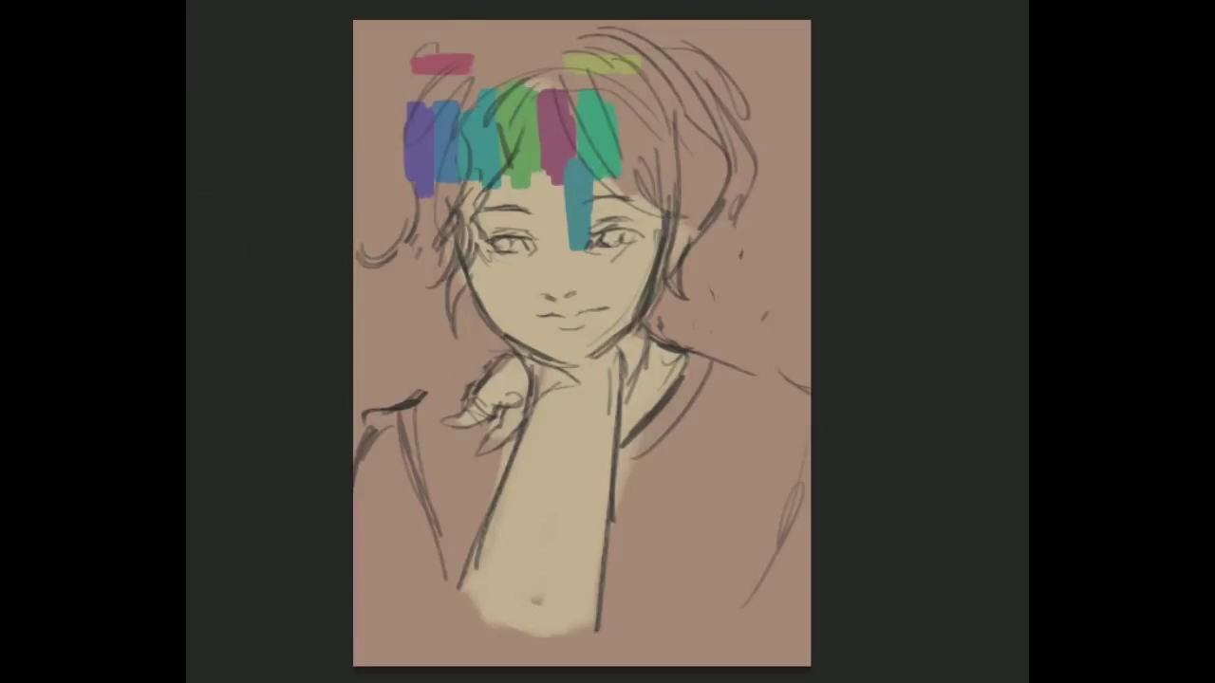
{"action": "key", "text": "ctrl+z"}
{"action": "mouse_move", "coordinate": [602, 168]}
{"action": "left_mouse_down"}
{"action": "mouse_move", "coordinate": [678, 128]}
{"action": "mouse_move", "coordinate": [673, 60]}
{"action": "mouse_move", "coordinate": [488, 87]}
{"action": "mouse_move", "coordinate": [565, 154]}
{"action": "left_mouse_up"}
{"action": "left_click_drag", "start_coordinate": [474, 80], "coordinate": [483, 158]}
{"action": "key", "text": "ctrl+z"}
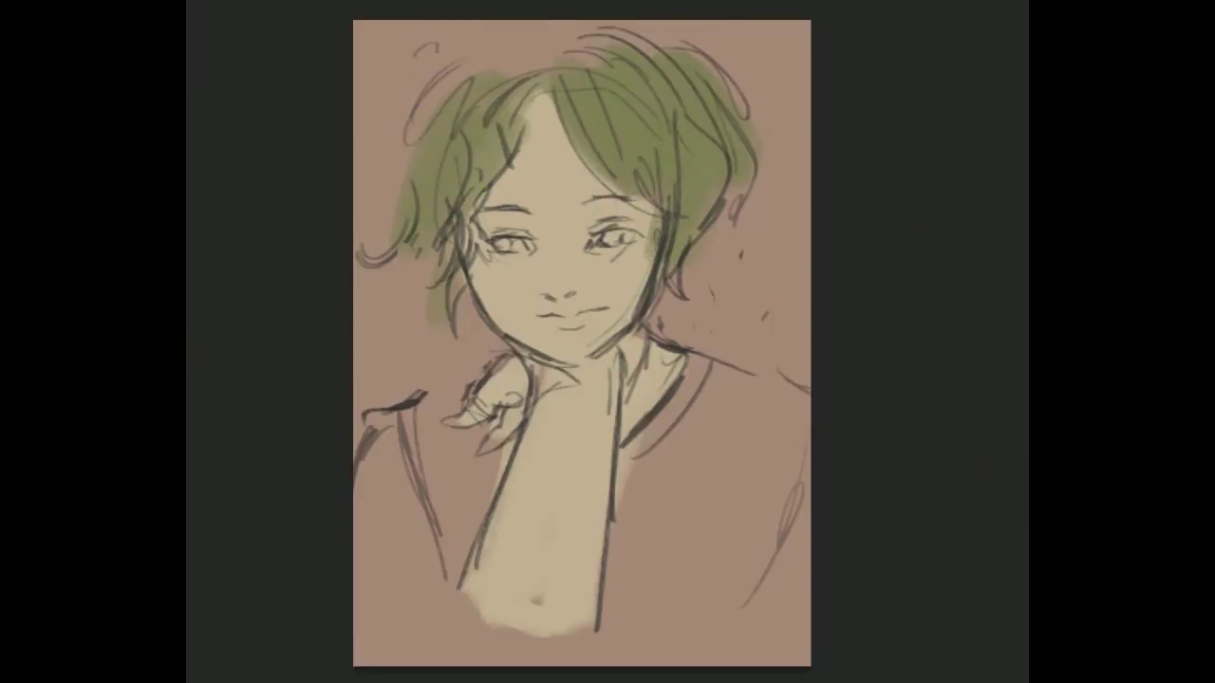
{"action": "mouse_move", "coordinate": [641, 180]}
{"action": "left_mouse_down"}
{"action": "mouse_move", "coordinate": [710, 189]}
{"action": "mouse_move", "coordinate": [656, 114]}
{"action": "mouse_move", "coordinate": [726, 149]}
{"action": "mouse_move", "coordinate": [493, 162]}
{"action": "left_mouse_up"}
{"action": "mouse_move", "coordinate": [452, 206]}
{"action": "left_mouse_down"}
{"action": "mouse_move", "coordinate": [462, 133]}
{"action": "mouse_move", "coordinate": [483, 174]}
{"action": "mouse_move", "coordinate": [577, 119]}
{"action": "mouse_move", "coordinate": [678, 242]}
{"action": "left_mouse_up"}
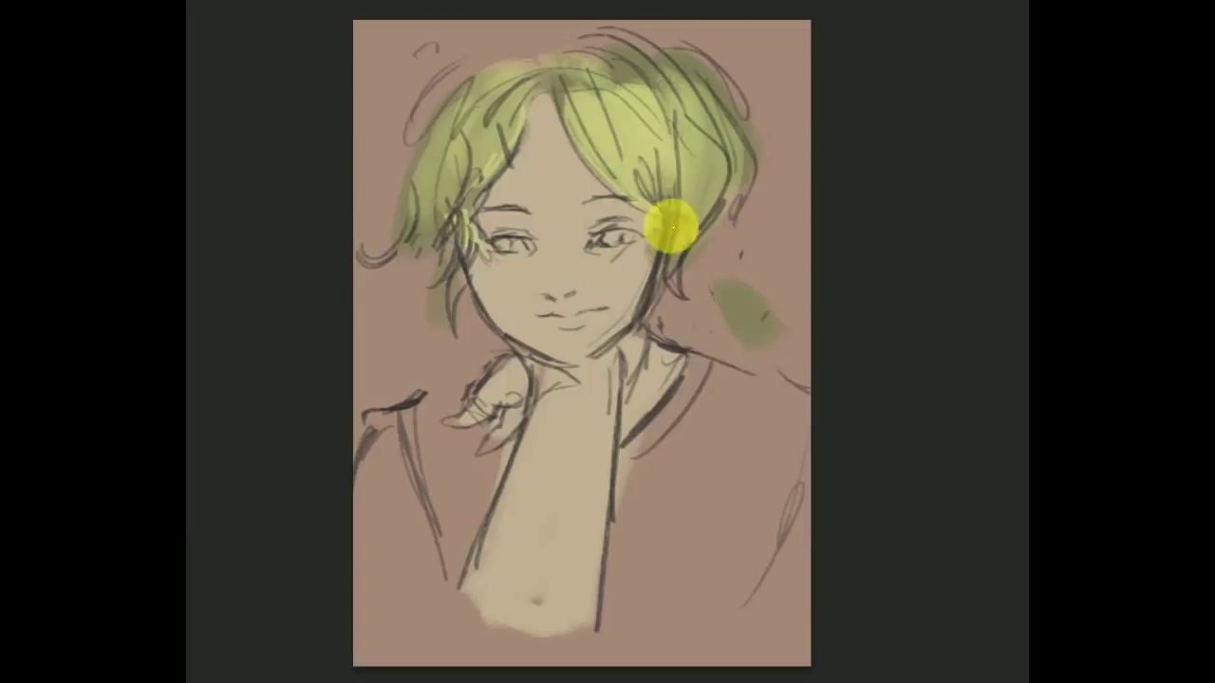
Enlarge the brush size through the brush picker
{"action": "right_click", "coordinate": [501, 290]}
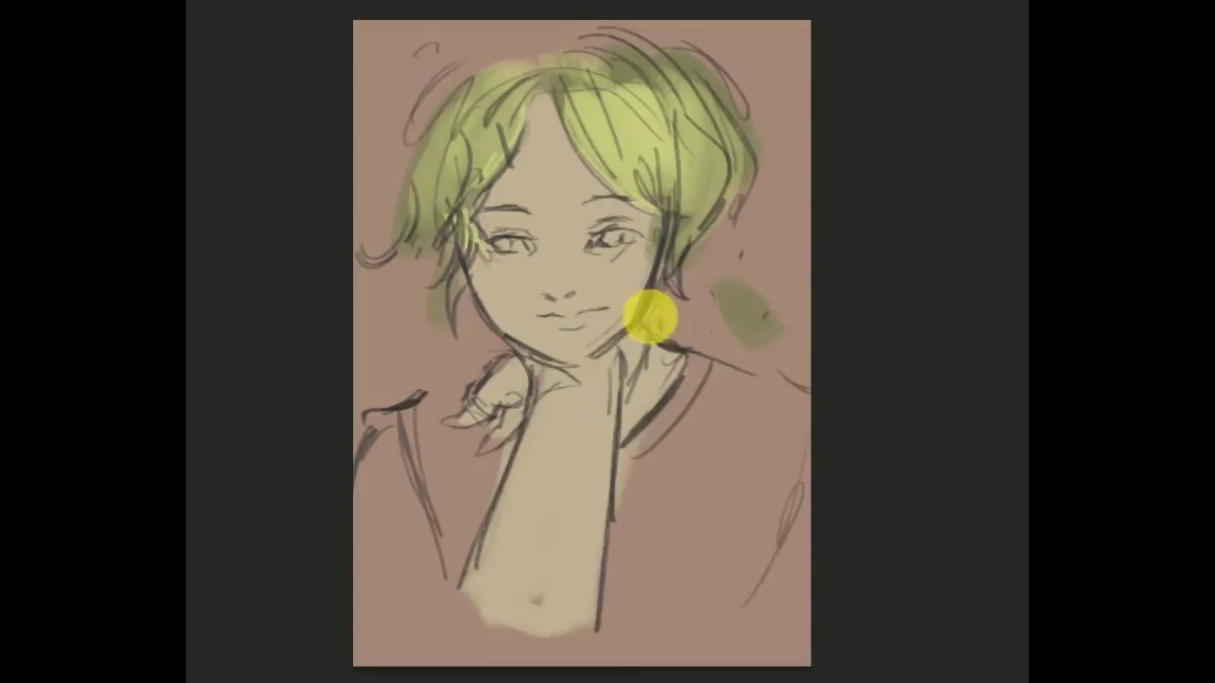
{"action": "right_click", "coordinate": [489, 337]}
{"action": "right_click", "coordinate": [493, 234]}
{"action": "left_click_drag", "start_coordinate": [559, 288], "coordinate": [583, 288]}
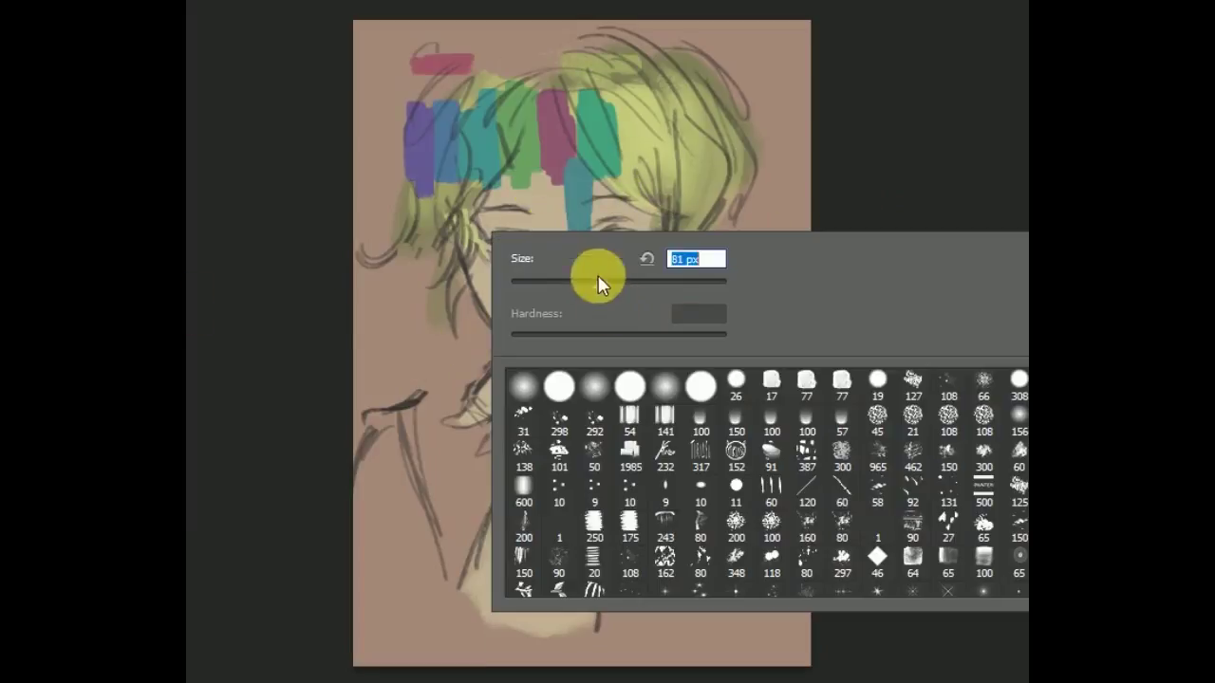
Paint purple and teal on the left shoulder and dark green strokes down the torso
{"action": "key", "text": "Return"}
{"action": "mouse_move", "coordinate": [406, 479]}
{"action": "left_mouse_down"}
{"action": "mouse_move", "coordinate": [415, 471]}
{"action": "mouse_move", "coordinate": [433, 564]}
{"action": "mouse_move", "coordinate": [445, 496]}
{"action": "left_mouse_up"}
{"action": "left_click_drag", "start_coordinate": [408, 404], "coordinate": [447, 461]}
{"action": "left_click", "coordinate": [600, 152]}
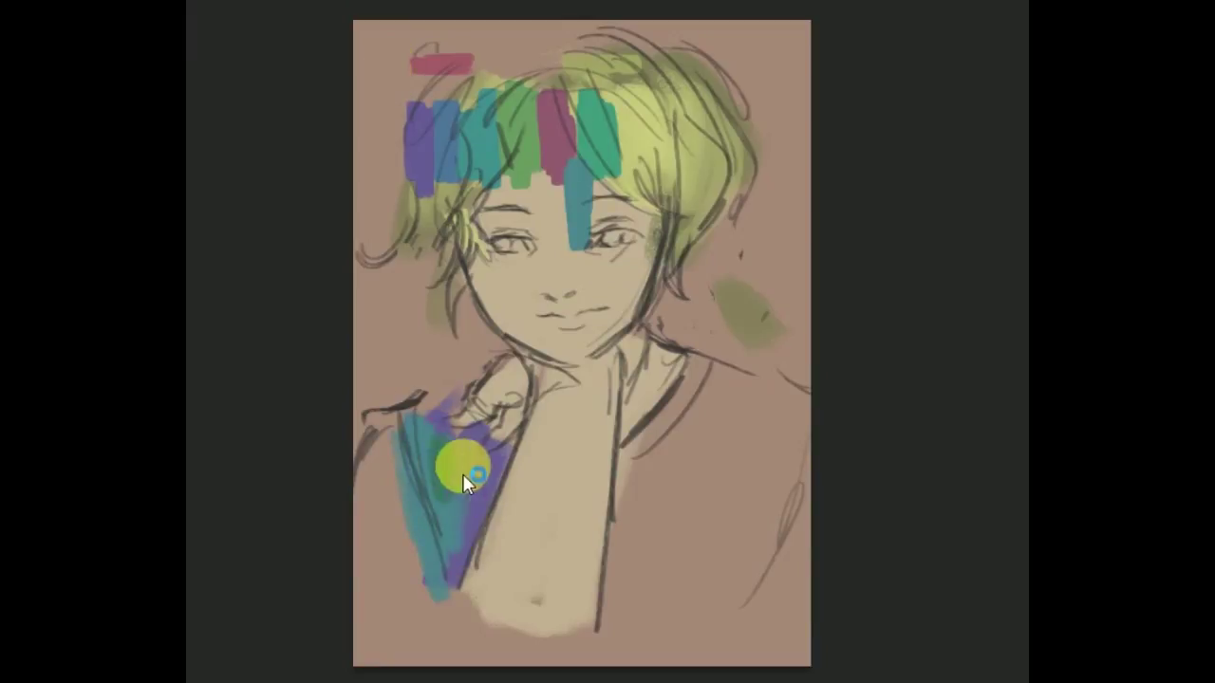
{"action": "left_click_drag", "start_coordinate": [621, 451], "coordinate": [622, 608]}
{"action": "mouse_move", "coordinate": [797, 456]}
{"action": "left_mouse_down"}
{"action": "mouse_move", "coordinate": [731, 570]}
{"action": "mouse_move", "coordinate": [742, 598]}
{"action": "left_mouse_up"}
{"action": "left_click_drag", "start_coordinate": [600, 624], "coordinate": [653, 665]}
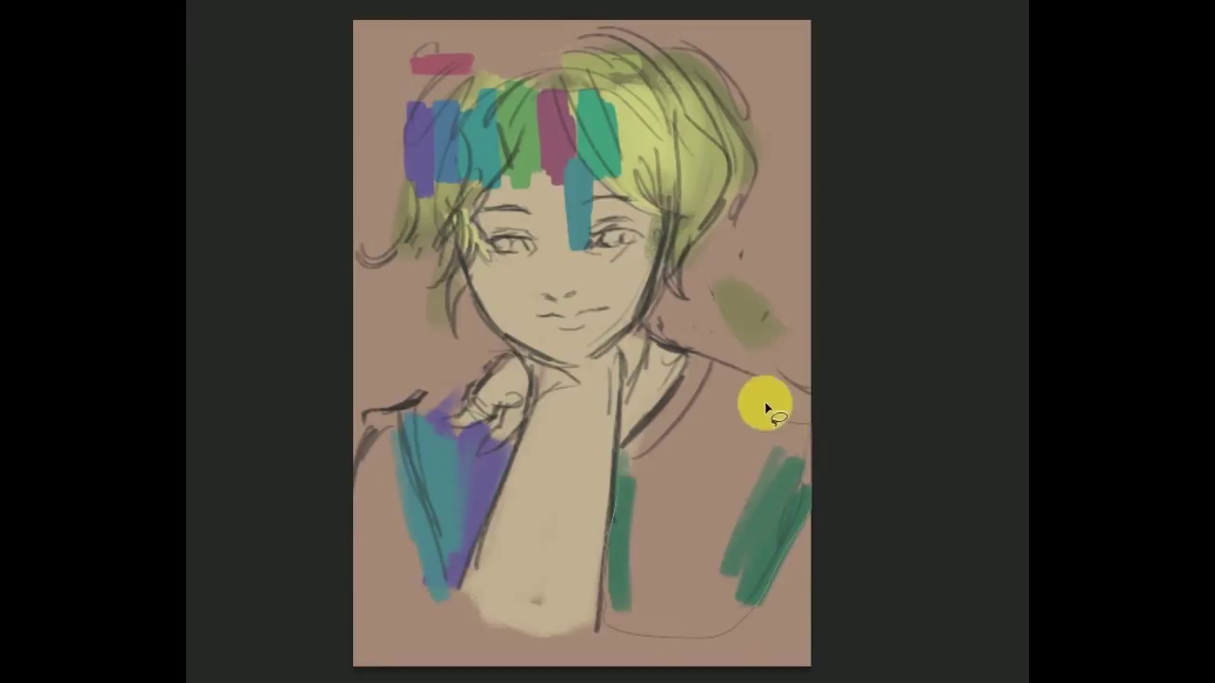
Fill the right torso and left shoulder selections with solid green
{"action": "key", "text": "alt+BackSpace"}
{"action": "key", "text": "ctrl+d"}
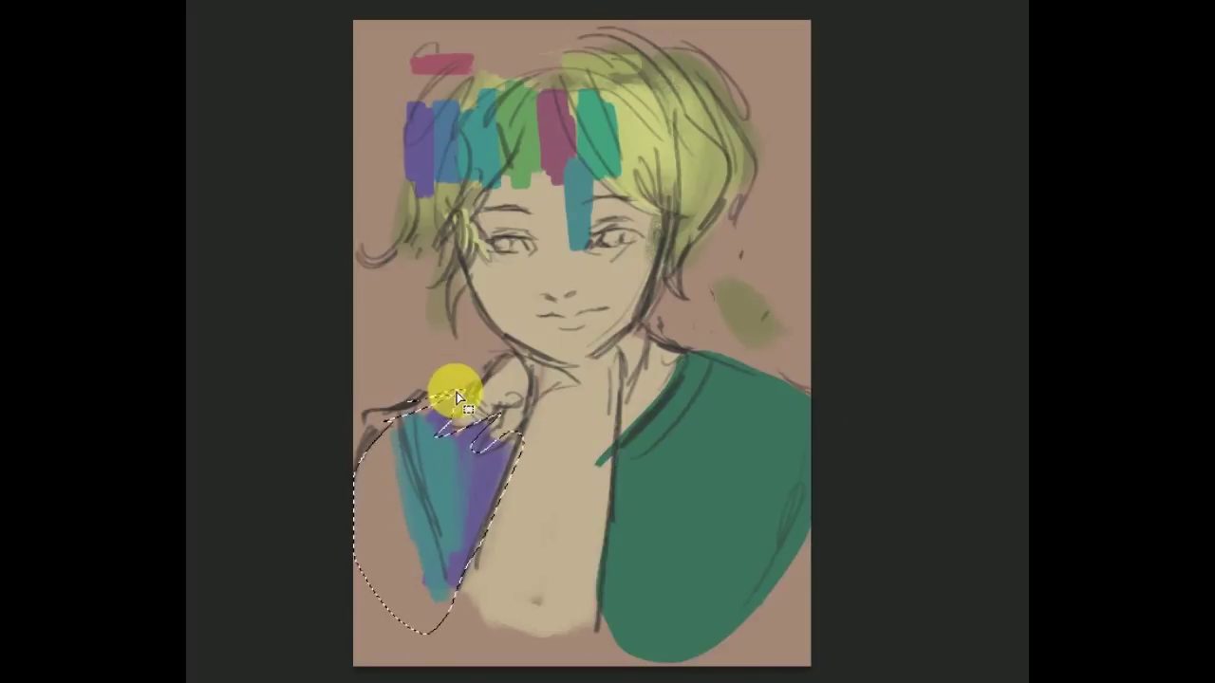
{"action": "key", "text": "alt+BackSpace"}
{"action": "key", "text": "ctrl+d"}
Sample jacket greens and paint dark green shading along the right shoulder
{"action": "right_click", "coordinate": [572, 383]}
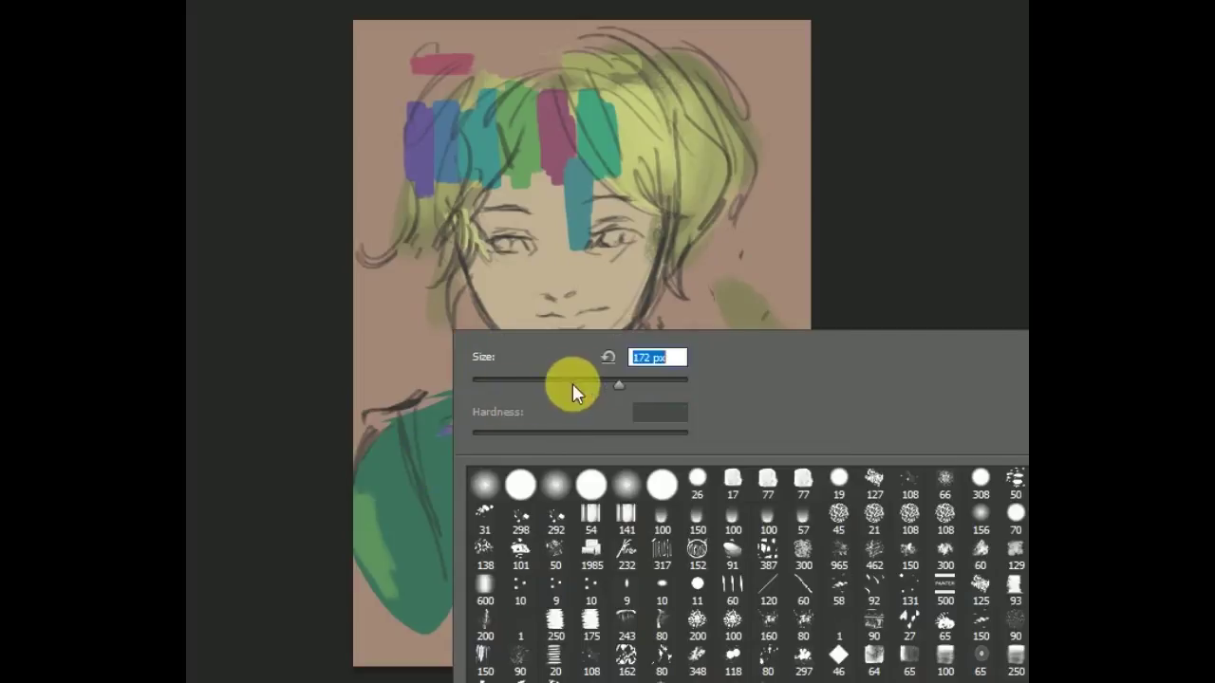
{"action": "left_click", "coordinate": [409, 575]}
{"action": "left_click_drag", "start_coordinate": [443, 421], "coordinate": [472, 527]}
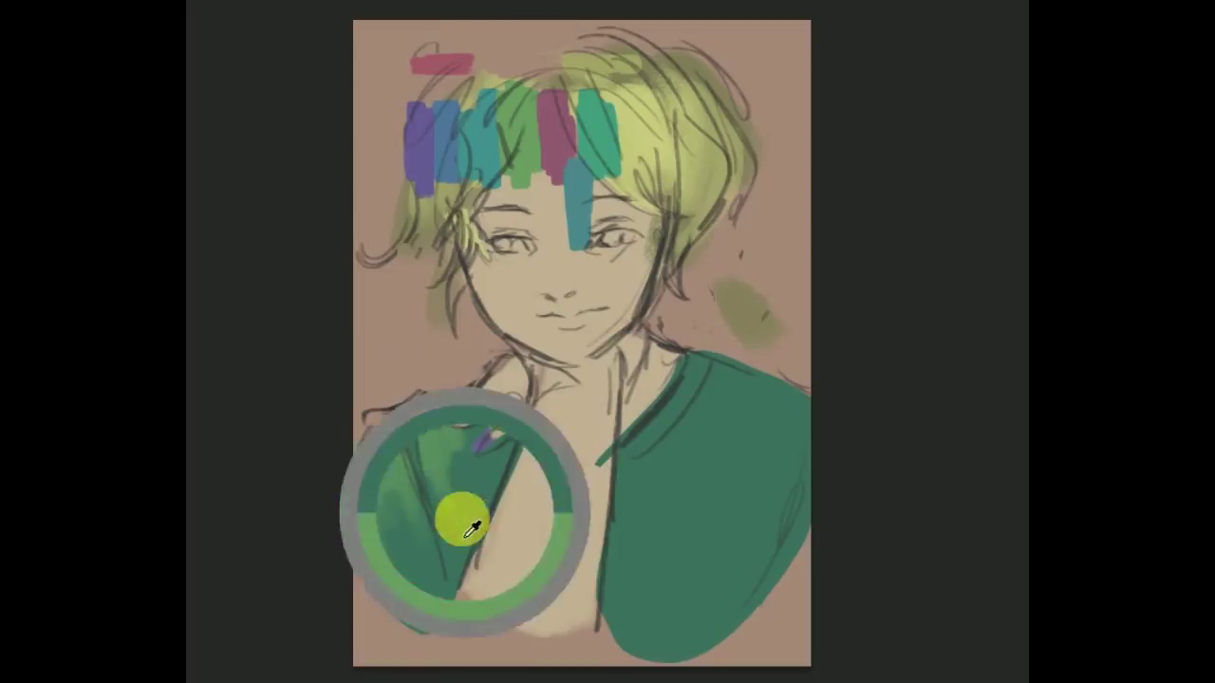
{"action": "left_click", "coordinate": [649, 550], "text": "alt"}
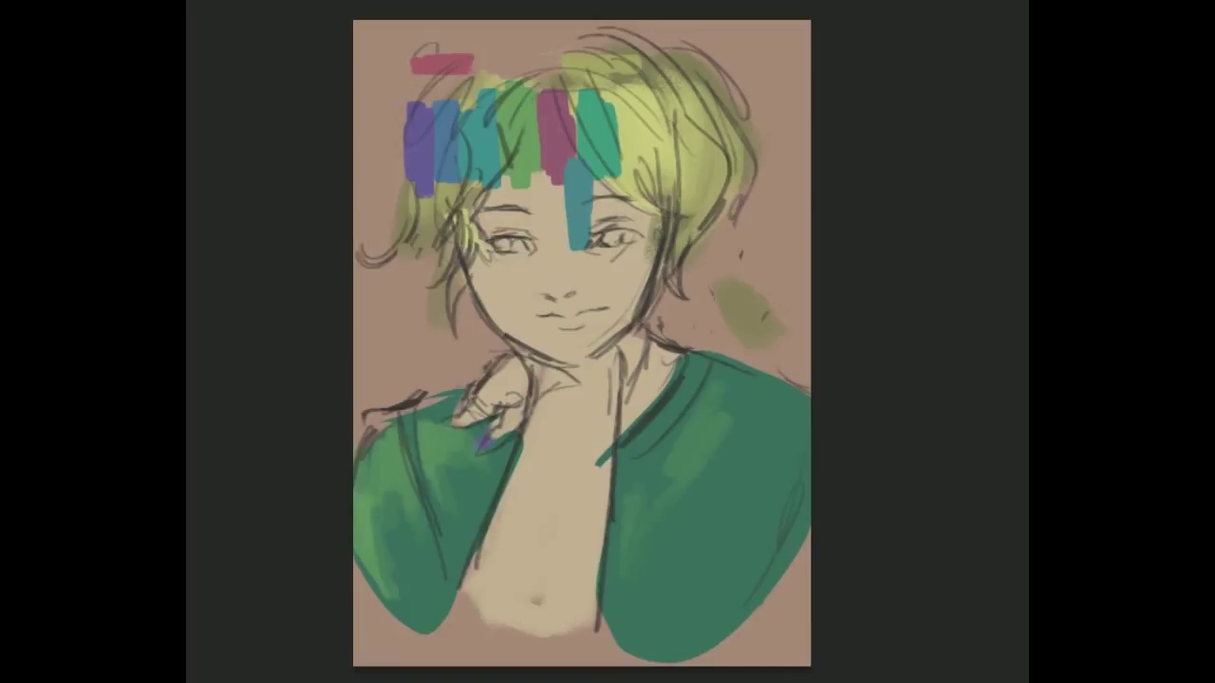
{"action": "left_click_drag", "start_coordinate": [664, 640], "coordinate": [773, 395]}
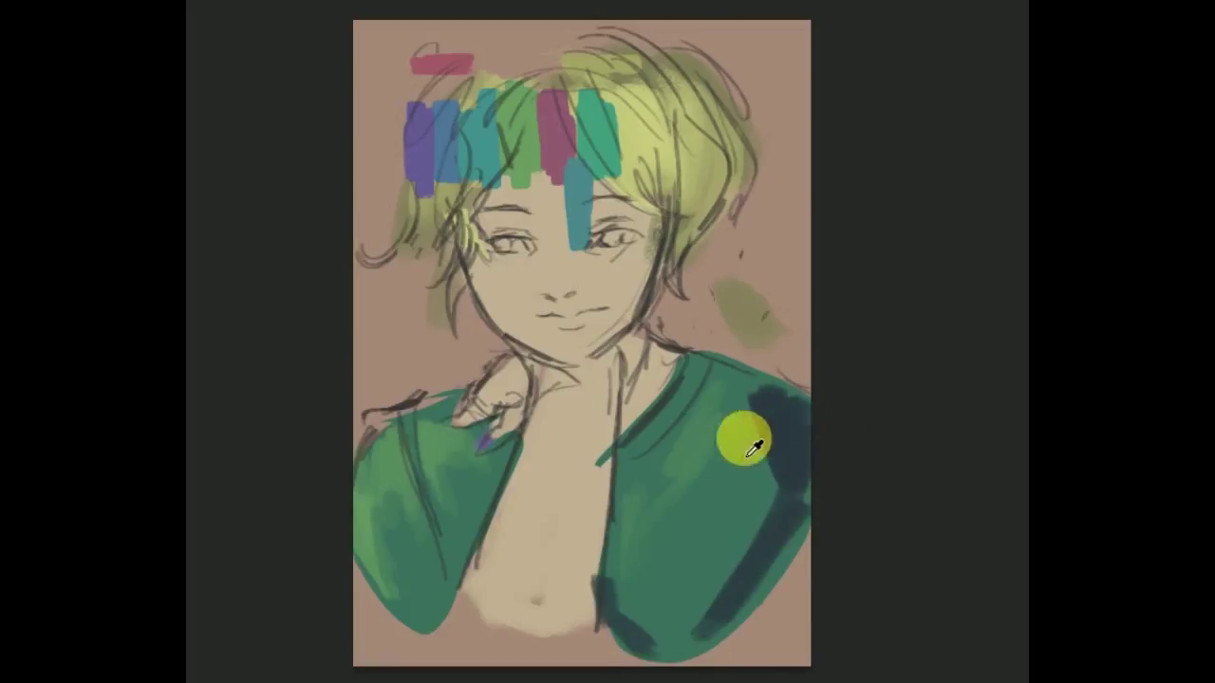
{"action": "mouse_move", "coordinate": [773, 529]}
{"action": "left_mouse_down"}
{"action": "mouse_move", "coordinate": [718, 581]}
{"action": "mouse_move", "coordinate": [710, 608]}
{"action": "mouse_move", "coordinate": [654, 612]}
{"action": "left_mouse_up"}
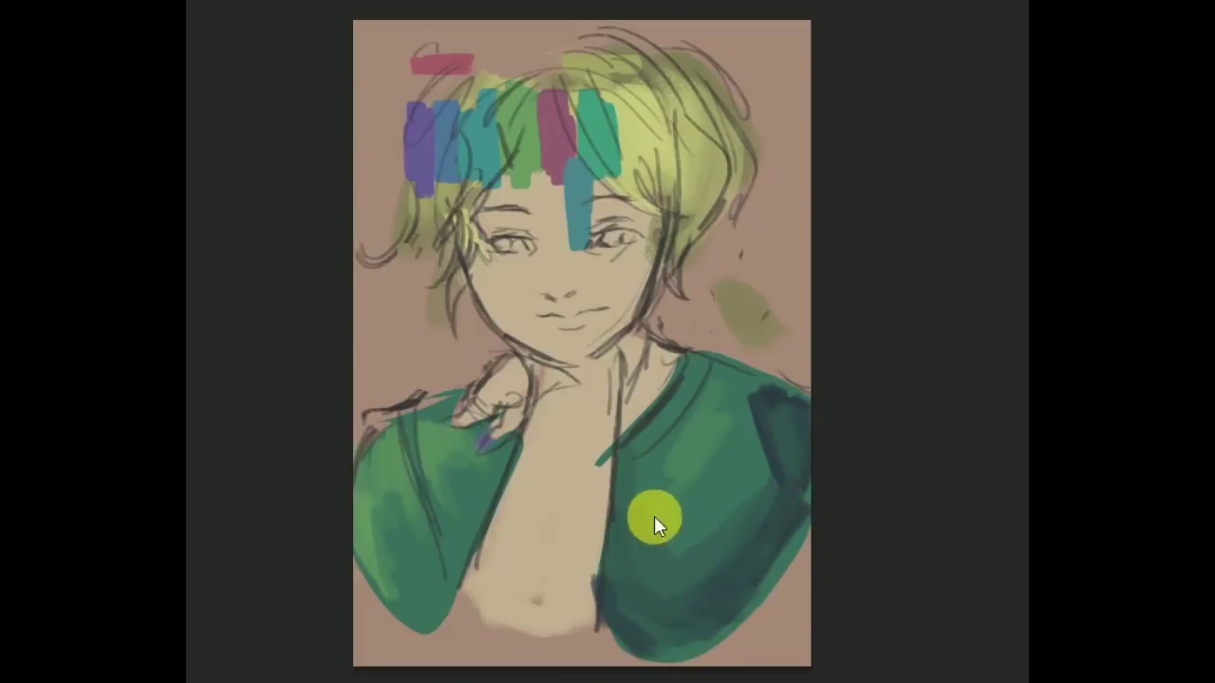
Add a lighter teal stroke near the shoulder and a faint bluish jacket stroke
{"action": "left_click", "coordinate": [771, 431], "text": "ctrl"}
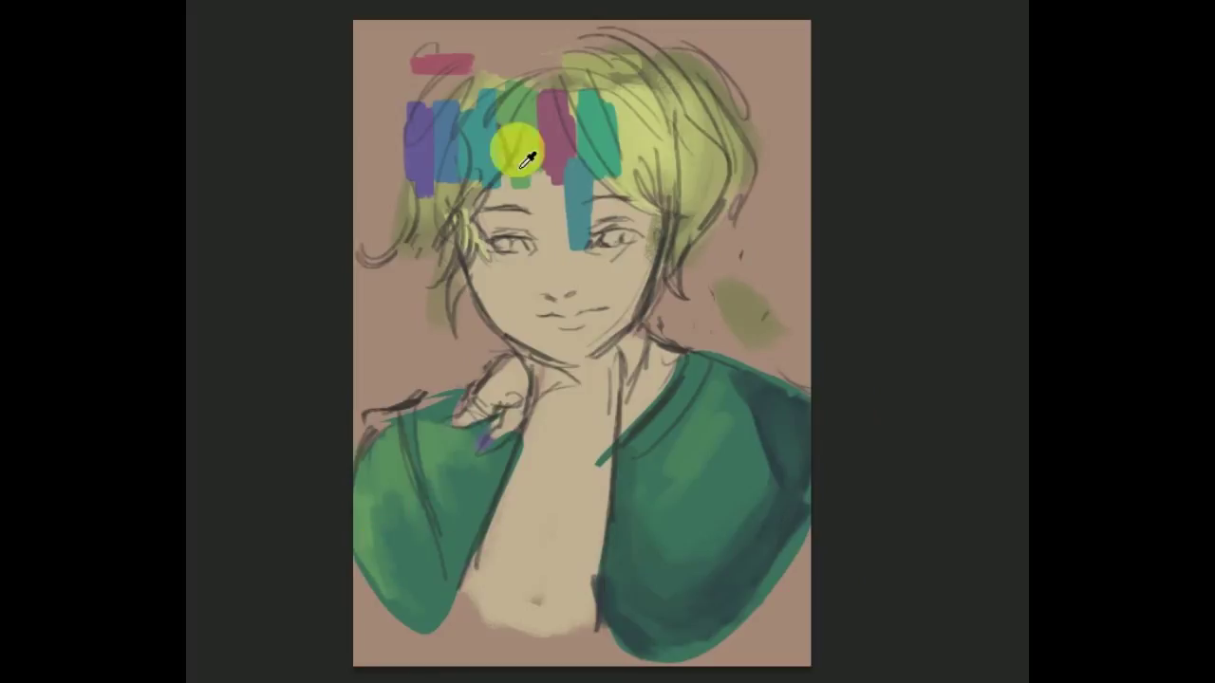
{"action": "left_click_drag", "start_coordinate": [673, 481], "coordinate": [723, 382]}
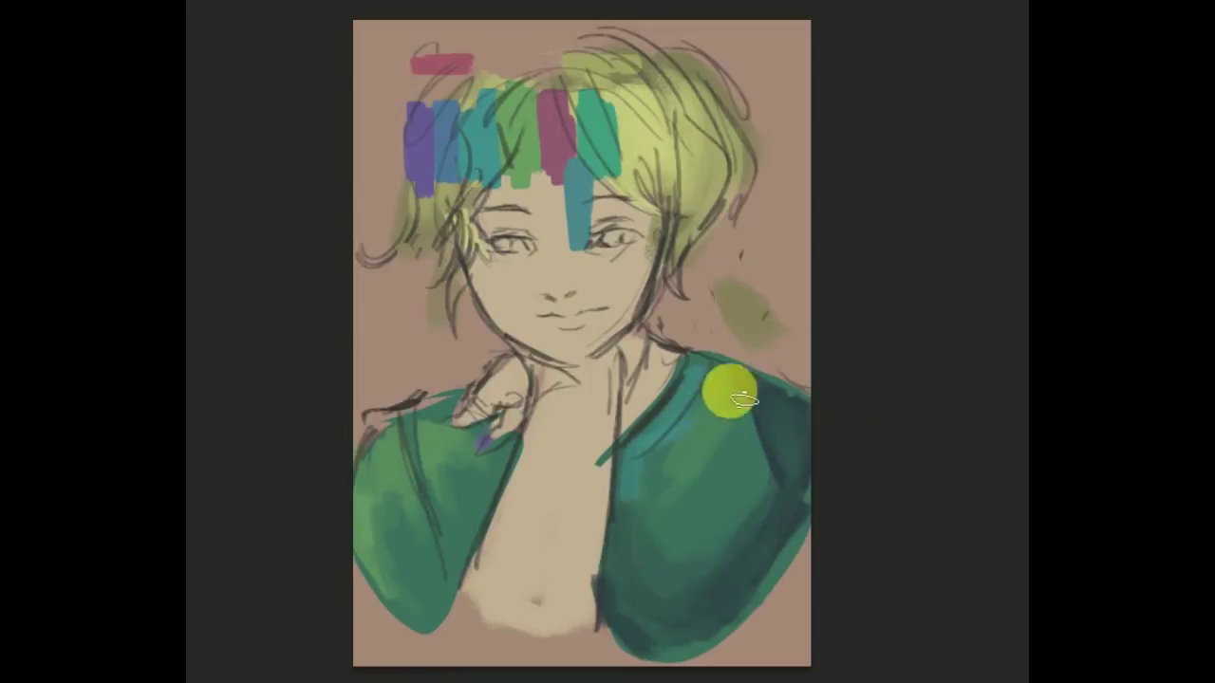
{"action": "left_click_drag", "start_coordinate": [461, 491], "coordinate": [454, 562]}
{"action": "left_click", "coordinate": [724, 419], "text": "alt"}
Paint a brown shadow down the neck and chest using a sampled skin tone
{"action": "key", "text": "m"}
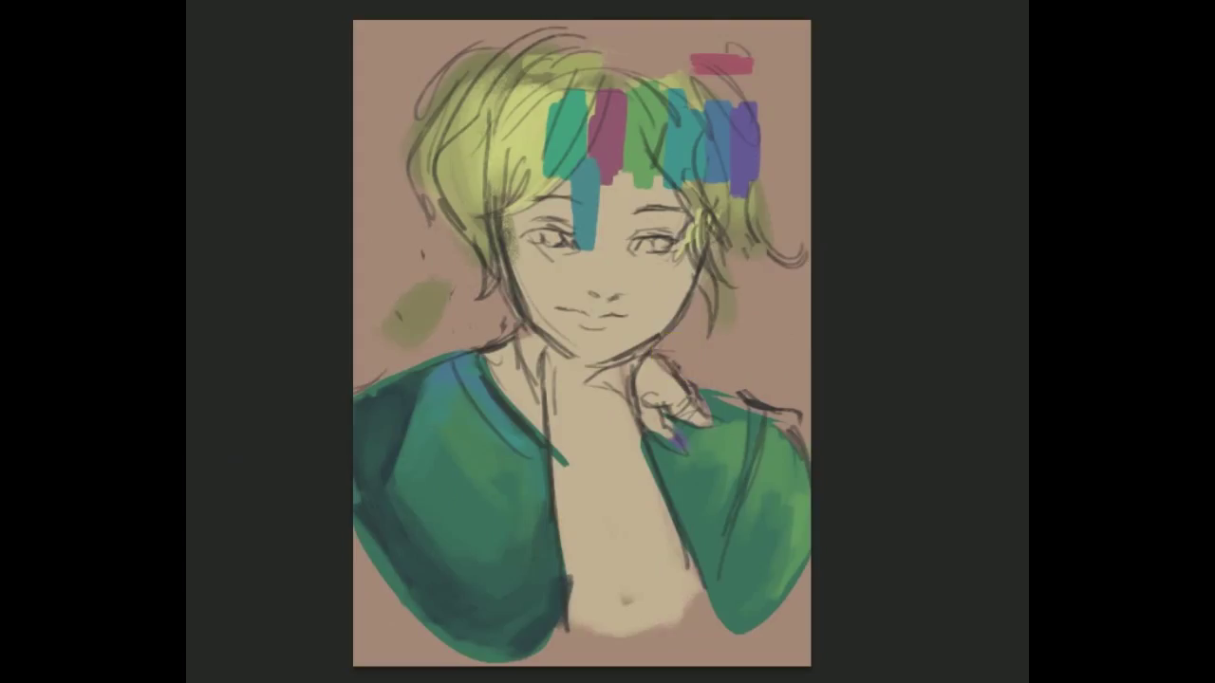
{"action": "key", "text": "m"}
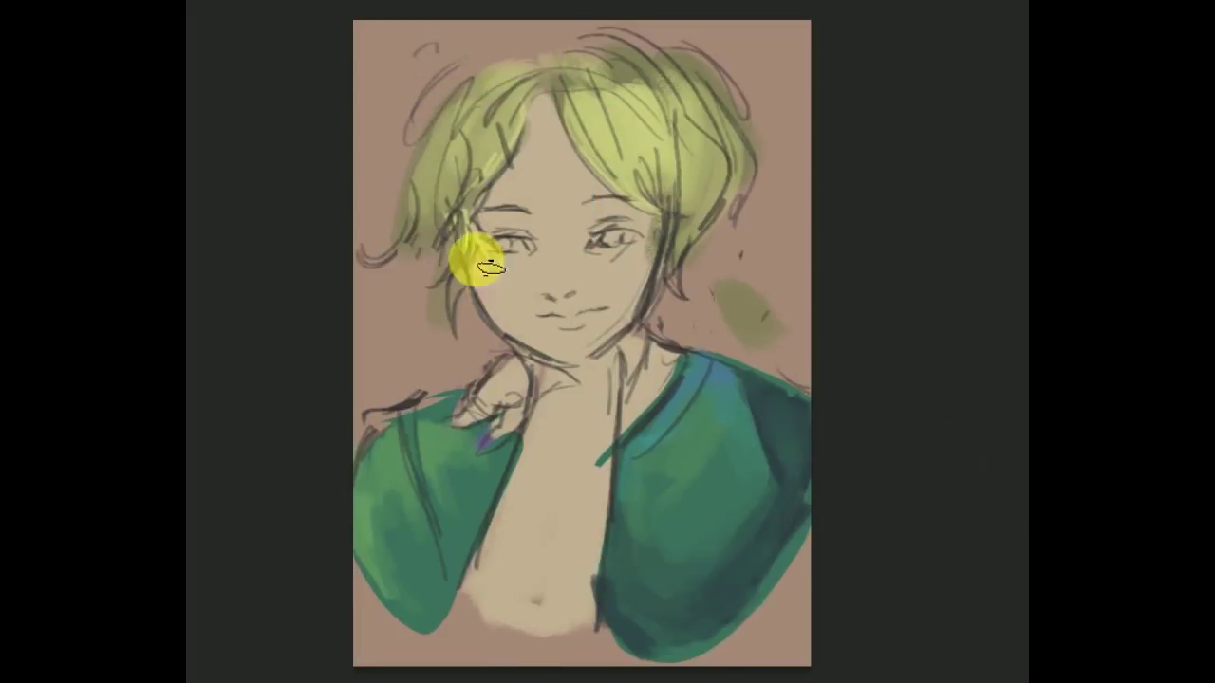
{"action": "left_click", "coordinate": [556, 111]}
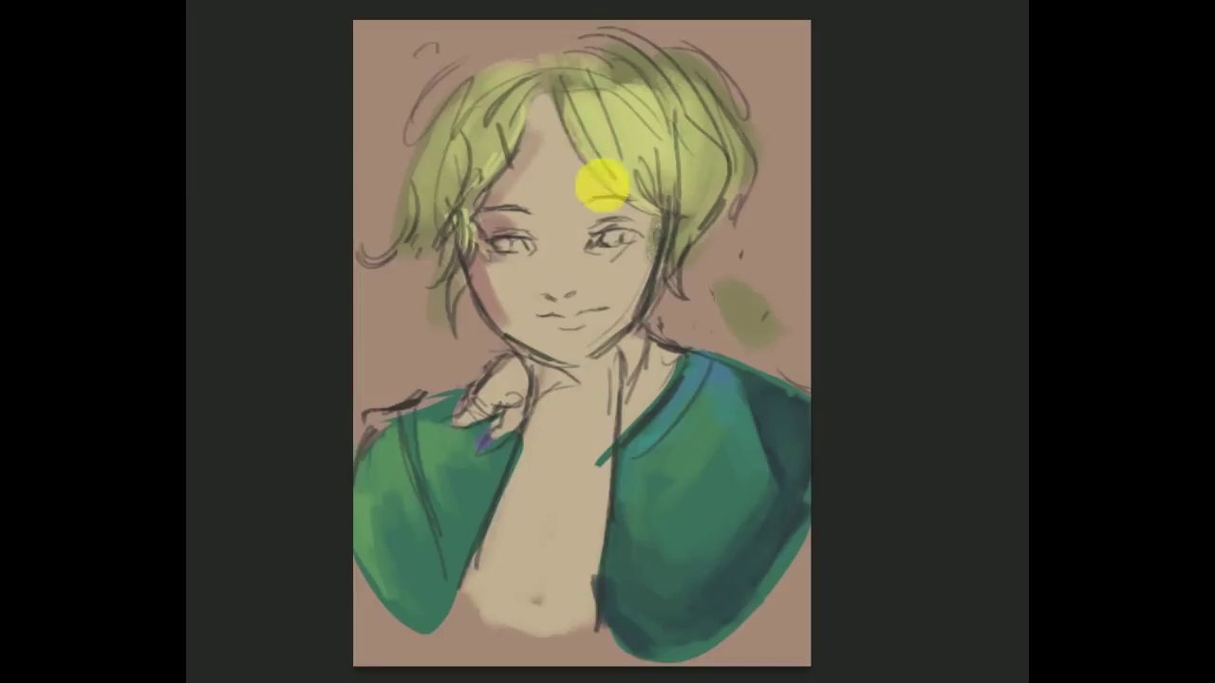
{"action": "left_click", "coordinate": [608, 377]}
{"action": "left_click_drag", "start_coordinate": [609, 377], "coordinate": [592, 516]}
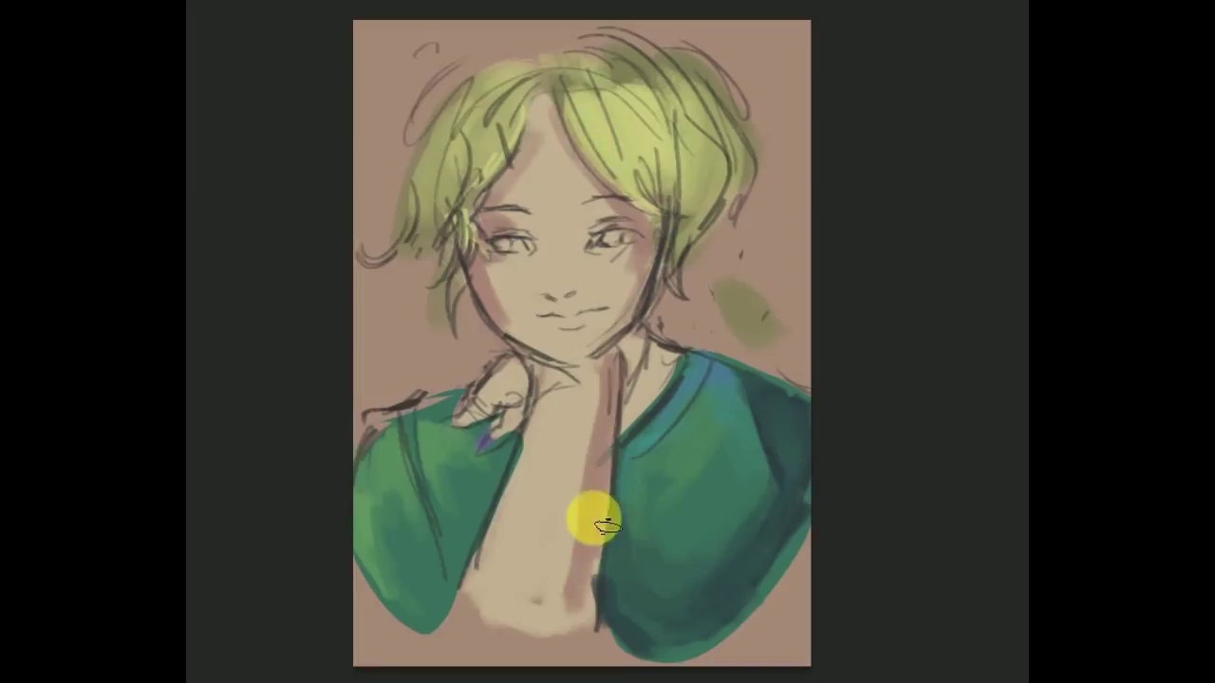
{"action": "left_click", "coordinate": [674, 368], "text": "alt"}
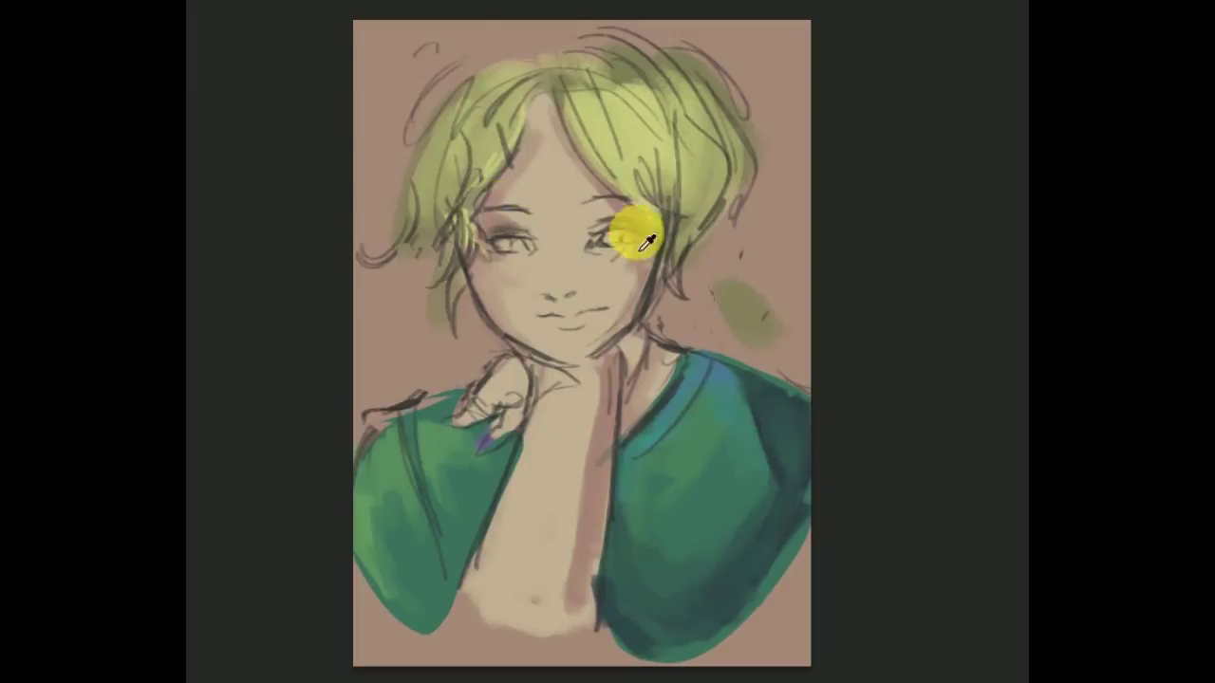
Brush reddish blush under the eyes and on the nose tip
{"action": "left_click", "coordinate": [551, 299]}
{"action": "right_click", "coordinate": [569, 318]}
{"action": "key", "text": "Return"}
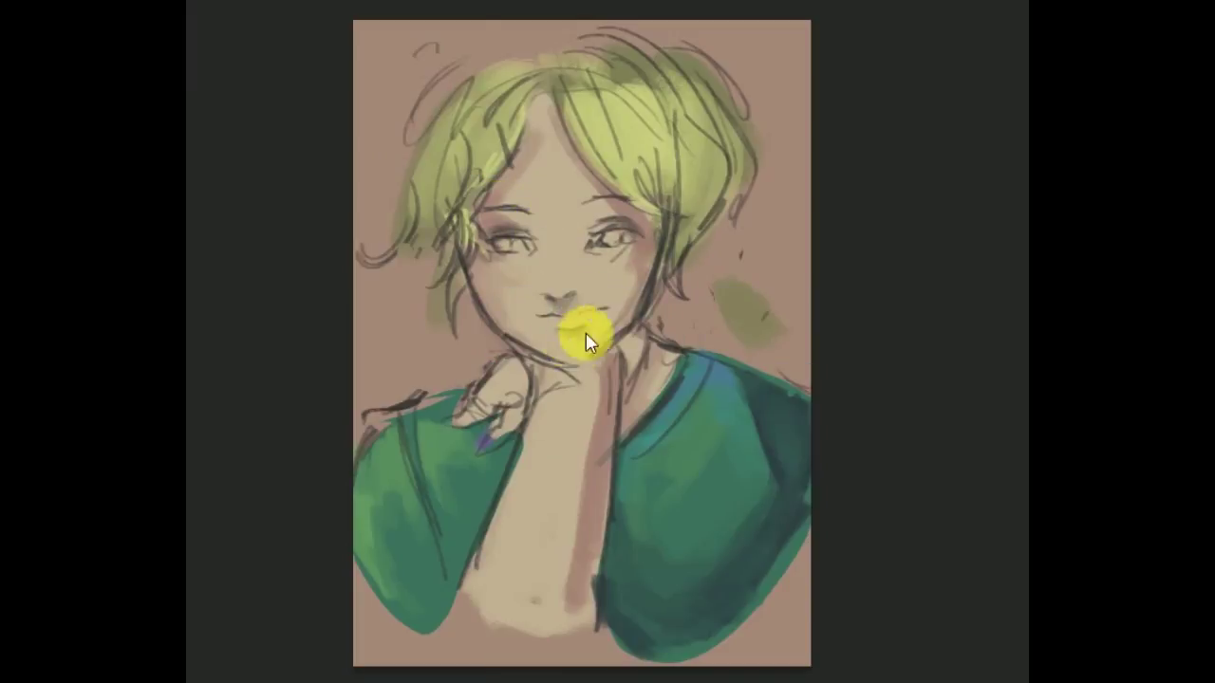
{"action": "left_click_drag", "start_coordinate": [598, 306], "coordinate": [613, 271]}
{"action": "mouse_move", "coordinate": [541, 245]}
{"action": "left_mouse_down"}
{"action": "mouse_move", "coordinate": [618, 244]}
{"action": "mouse_move", "coordinate": [588, 245]}
{"action": "left_mouse_up"}
{"action": "left_click_drag", "start_coordinate": [547, 277], "coordinate": [579, 321]}
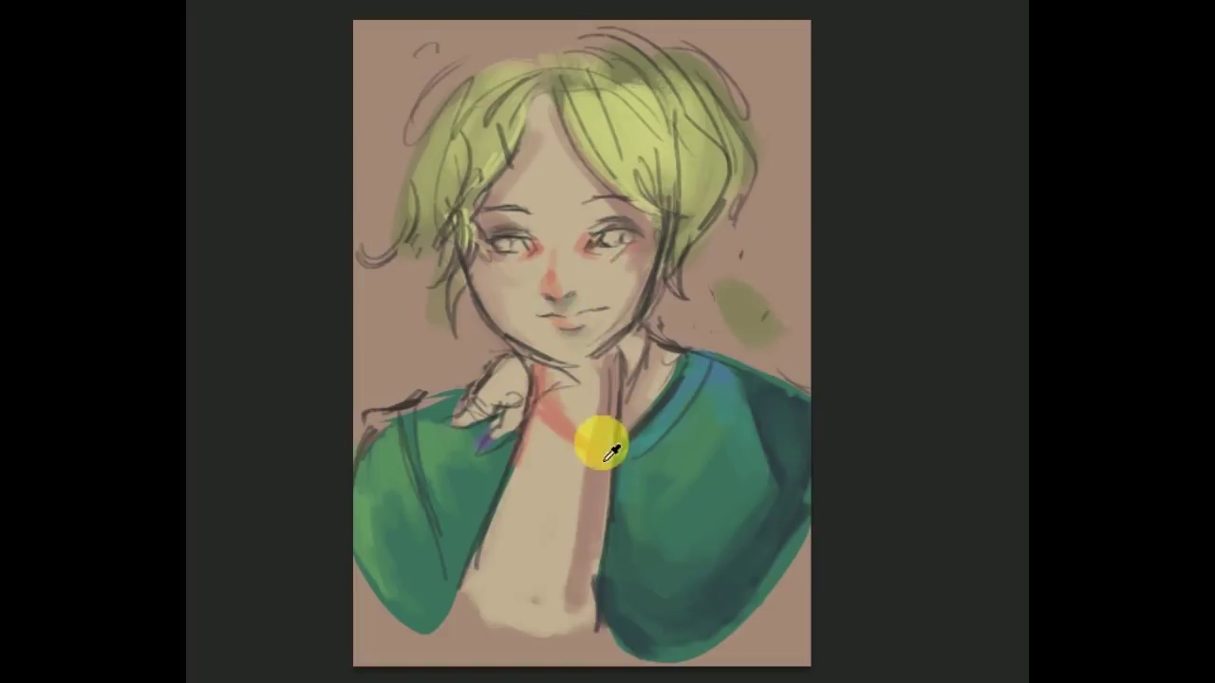
{"action": "right_click", "coordinate": [600, 393]}
Paint reddish skin tones on the neck by the hand and a darker shadow under the chin
{"action": "left_click", "coordinate": [637, 268]}
{"action": "mouse_move", "coordinate": [542, 412]}
{"action": "left_mouse_down"}
{"action": "mouse_move", "coordinate": [594, 412]}
{"action": "mouse_move", "coordinate": [500, 420]}
{"action": "mouse_move", "coordinate": [512, 433]}
{"action": "left_mouse_up"}
{"action": "left_click", "coordinate": [542, 393], "text": "alt"}
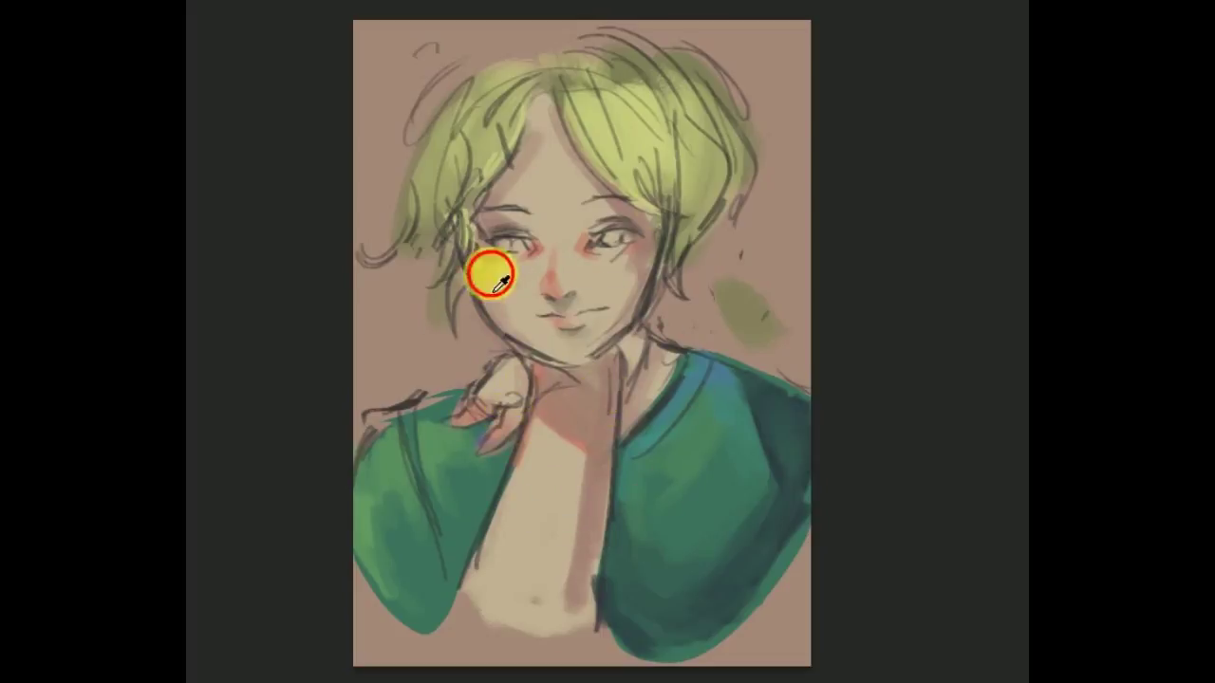
{"action": "key", "text": "m"}
{"action": "key", "text": "m"}
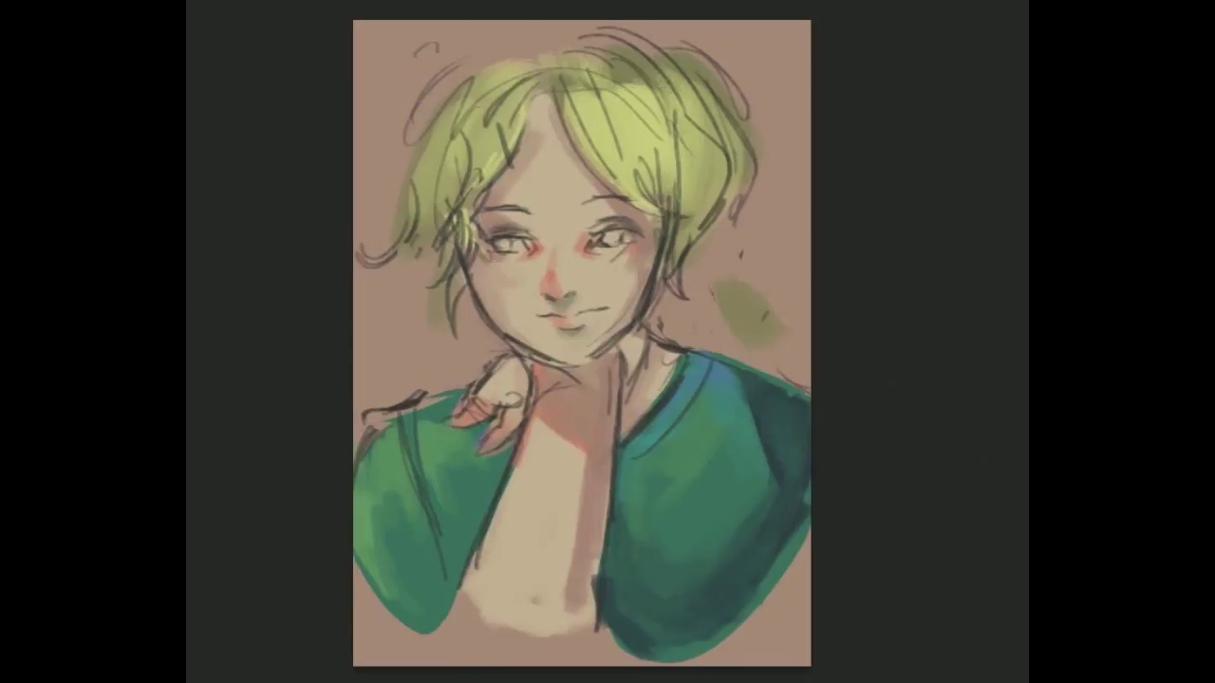
{"action": "left_click", "coordinate": [499, 277]}
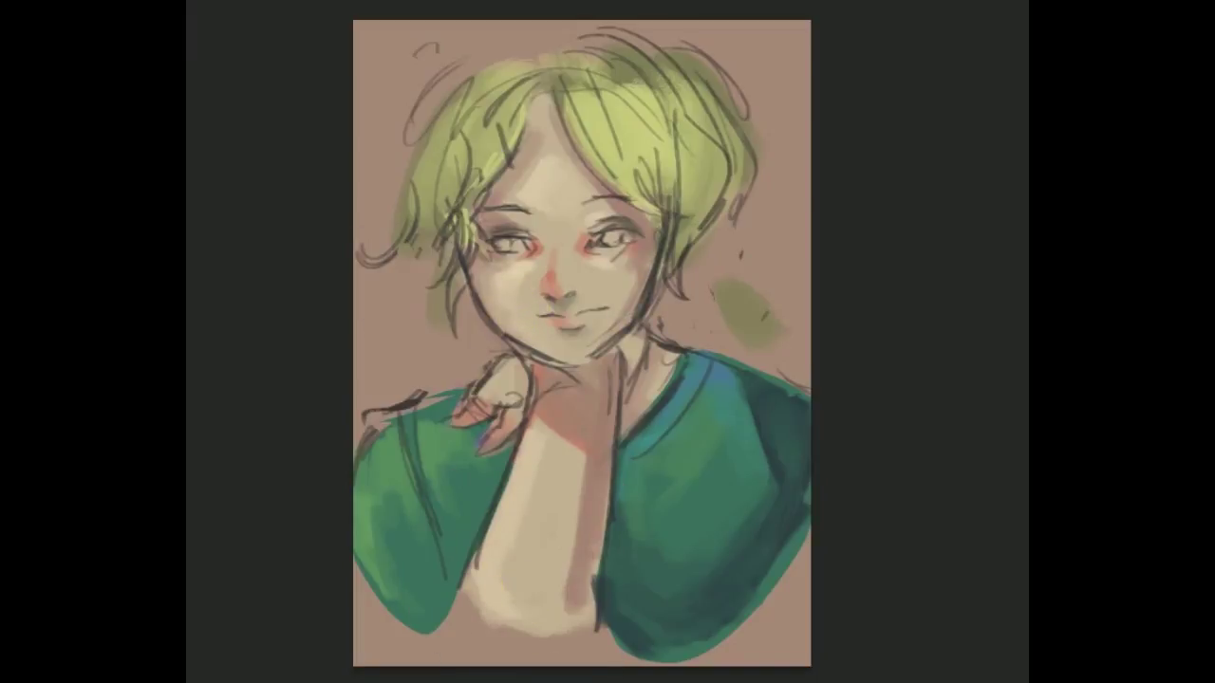
Sample skin tones from the forehead, eye area, cheek and face
{"action": "left_click", "coordinate": [559, 208], "text": "alt"}
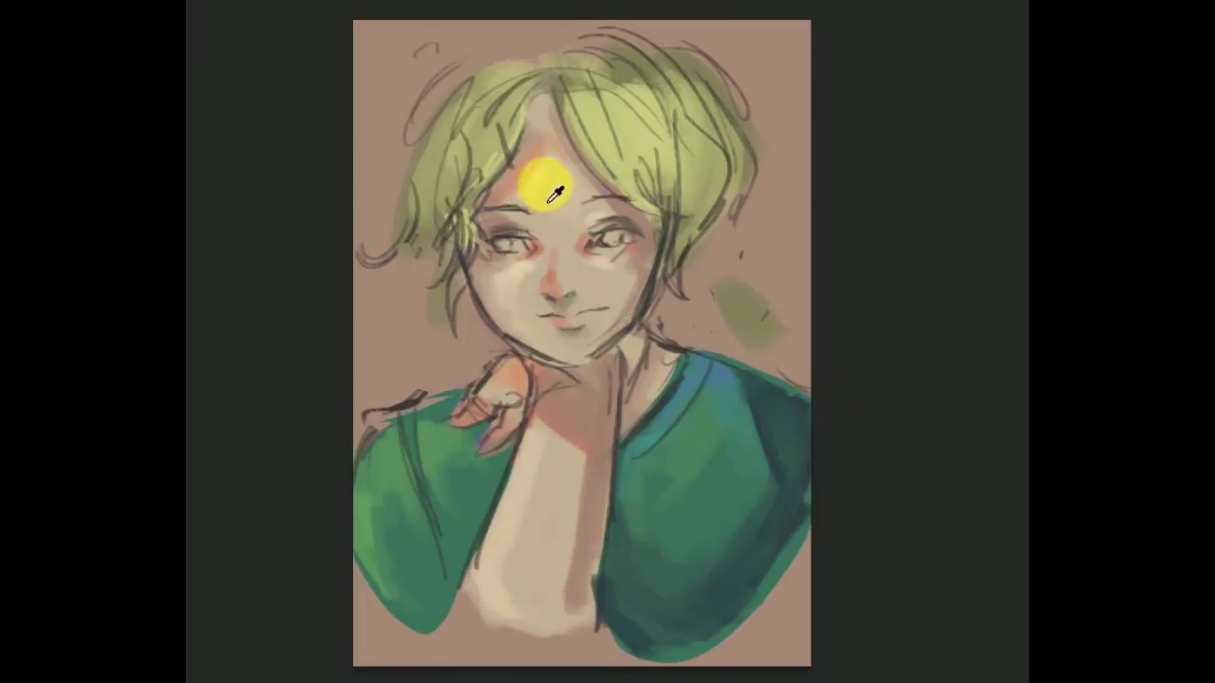
{"action": "left_click_drag", "start_coordinate": [559, 208], "coordinate": [569, 155]}
{"action": "left_click", "coordinate": [556, 181], "text": "alt"}
{"action": "left_click", "coordinate": [618, 216], "text": "alt"}
{"action": "left_click", "coordinate": [633, 259], "text": "alt"}
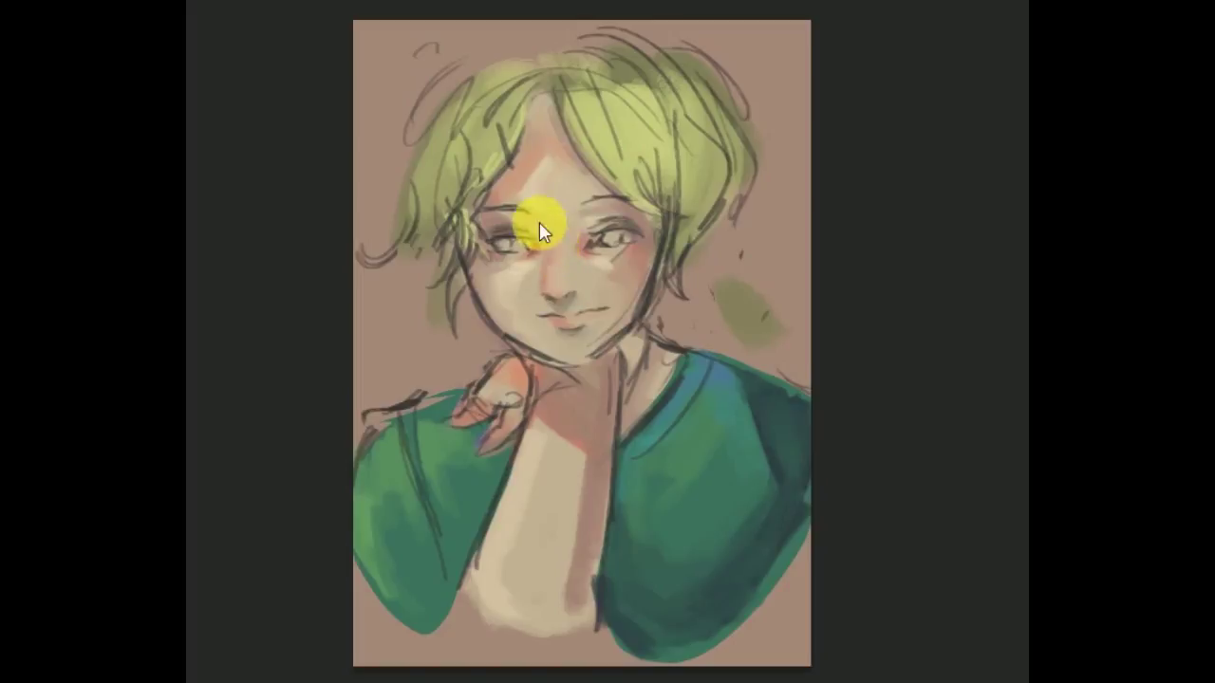
{"action": "left_click", "coordinate": [569, 261], "text": "alt"}
{"action": "left_click", "coordinate": [609, 304], "text": "alt"}
Draw red outlines over the face contour, chin, neck, arm and shoulder collar
{"action": "right_click", "coordinate": [609, 304]}
{"action": "left_click", "coordinate": [583, 245]}
{"action": "mouse_move", "coordinate": [461, 246]}
{"action": "left_mouse_down"}
{"action": "mouse_move", "coordinate": [556, 347]}
{"action": "mouse_move", "coordinate": [658, 285]}
{"action": "mouse_move", "coordinate": [572, 645]}
{"action": "left_mouse_up"}
{"action": "left_click_drag", "start_coordinate": [531, 361], "coordinate": [683, 417]}
{"action": "left_click_drag", "start_coordinate": [665, 353], "coordinate": [721, 365]}
{"action": "left_click_drag", "start_coordinate": [432, 392], "coordinate": [407, 421]}
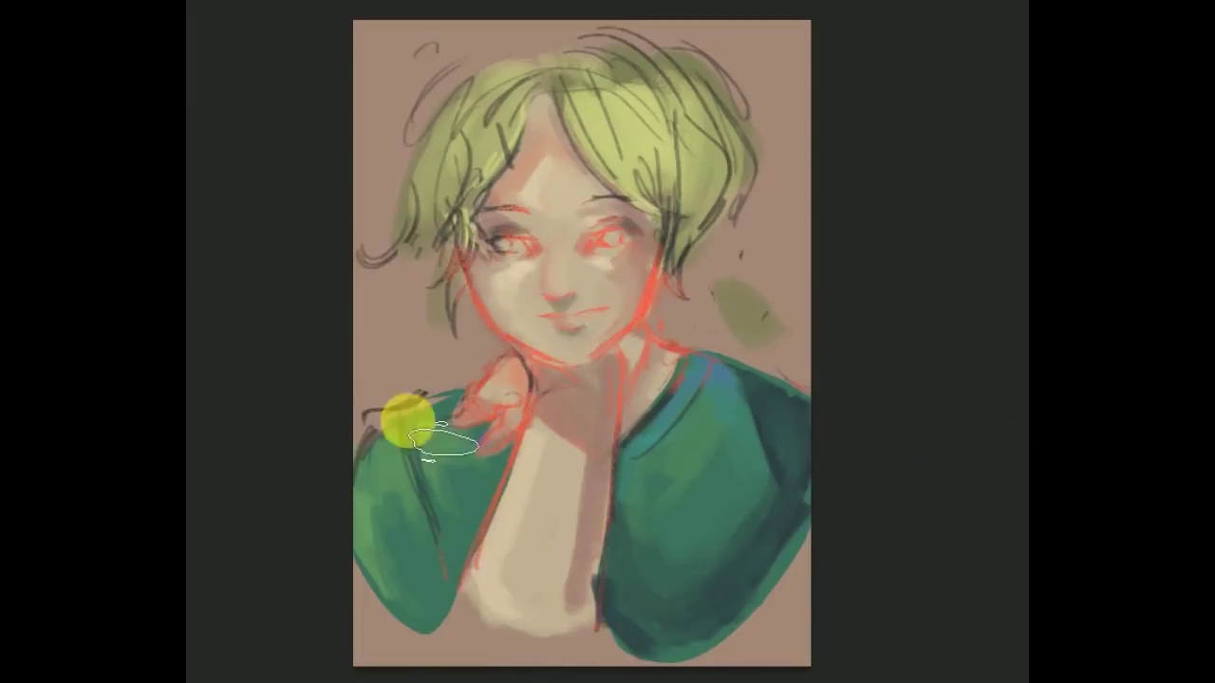
Darken the left eye, mute red accents with skin tone, add pink on the hand, and save
{"action": "left_click_drag", "start_coordinate": [481, 239], "coordinate": [517, 249]}
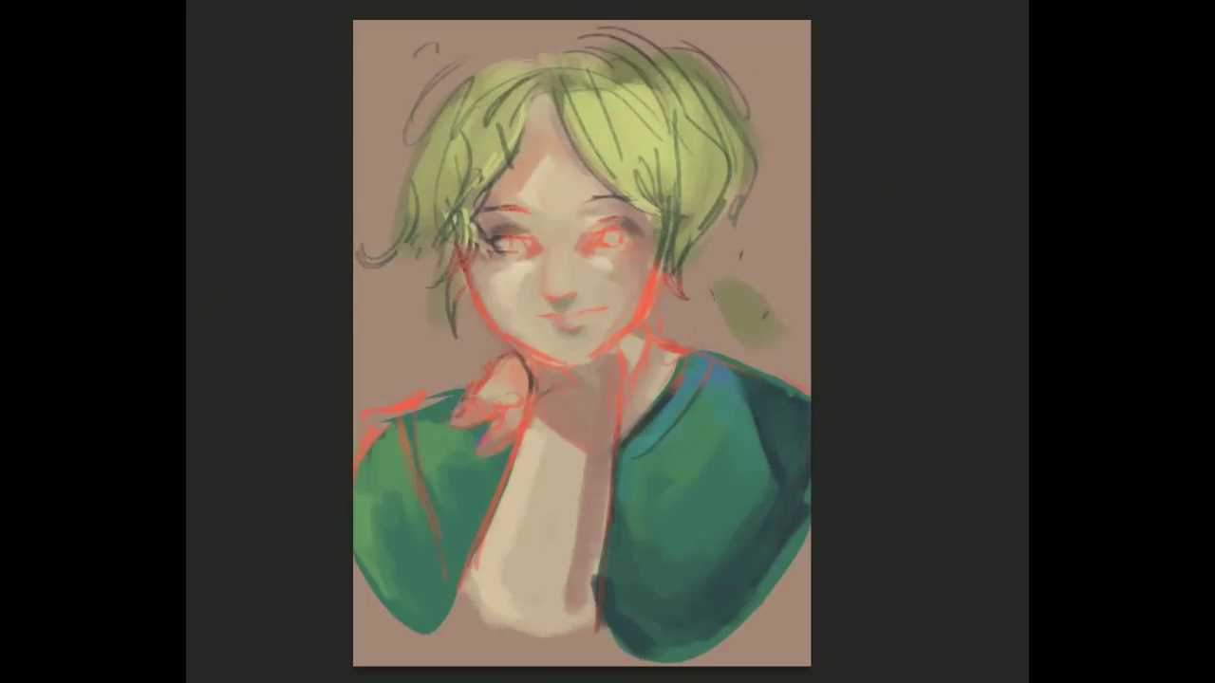
{"action": "mouse_move", "coordinate": [507, 258]}
{"action": "left_mouse_down"}
{"action": "mouse_move", "coordinate": [592, 244]}
{"action": "mouse_move", "coordinate": [569, 298]}
{"action": "left_mouse_up"}
{"action": "left_click_drag", "start_coordinate": [525, 403], "coordinate": [667, 456]}
{"action": "key", "text": "ctrl+s"}
Dismiss the save dialog, sample the hair colour near the cheek, and zoom into the face
{"action": "left_click", "coordinate": [886, 377]}
{"action": "mouse_move", "coordinate": [542, 325]}
{"action": "left_mouse_down"}
{"action": "mouse_move", "coordinate": [563, 222]}
{"action": "mouse_move", "coordinate": [621, 333]}
{"action": "left_mouse_up"}
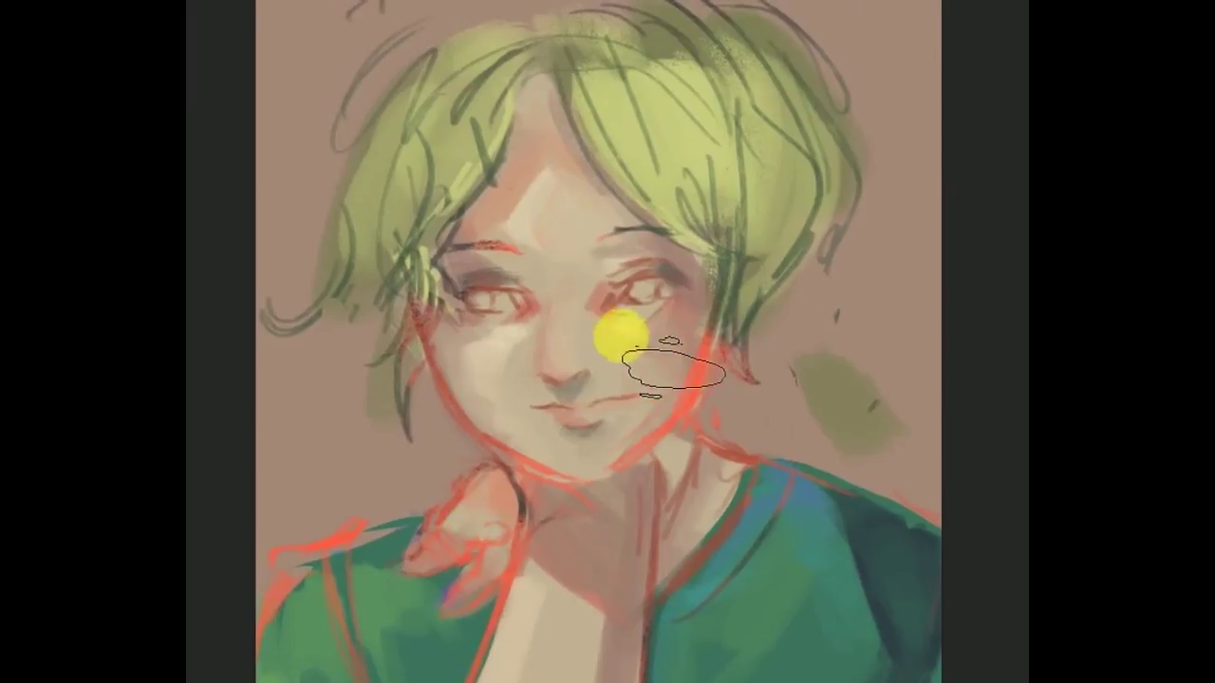
{"action": "right_click", "coordinate": [620, 334]}
{"action": "left_click", "coordinate": [699, 272]}
{"action": "left_click", "coordinate": [439, 334], "text": "alt"}
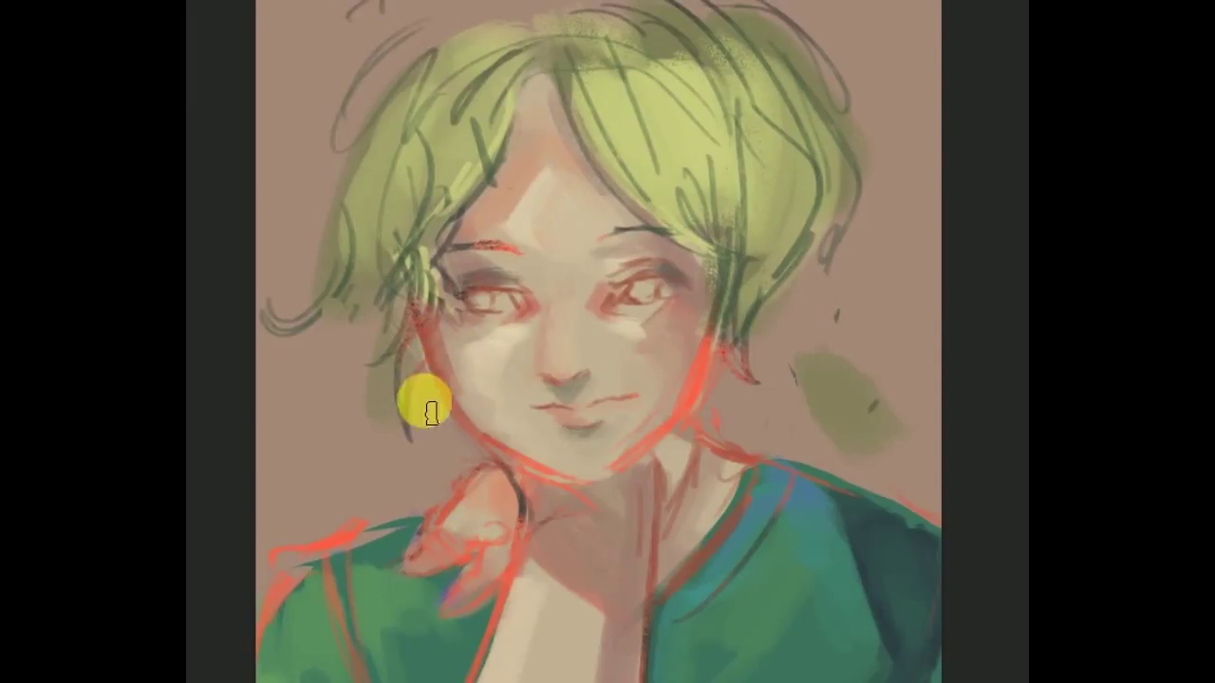
{"action": "left_click_drag", "start_coordinate": [455, 290], "coordinate": [665, 304]}
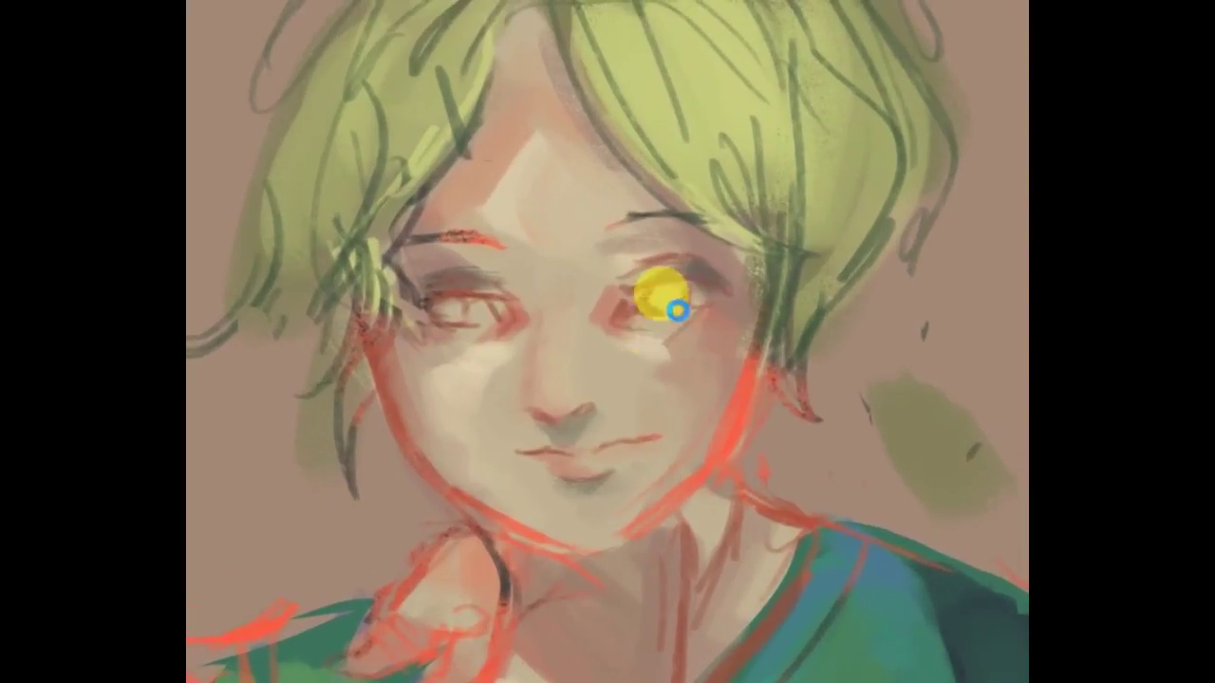
Touch up both eyes with pale olive-green after a mirrored-view check
{"action": "key", "text": "h"}
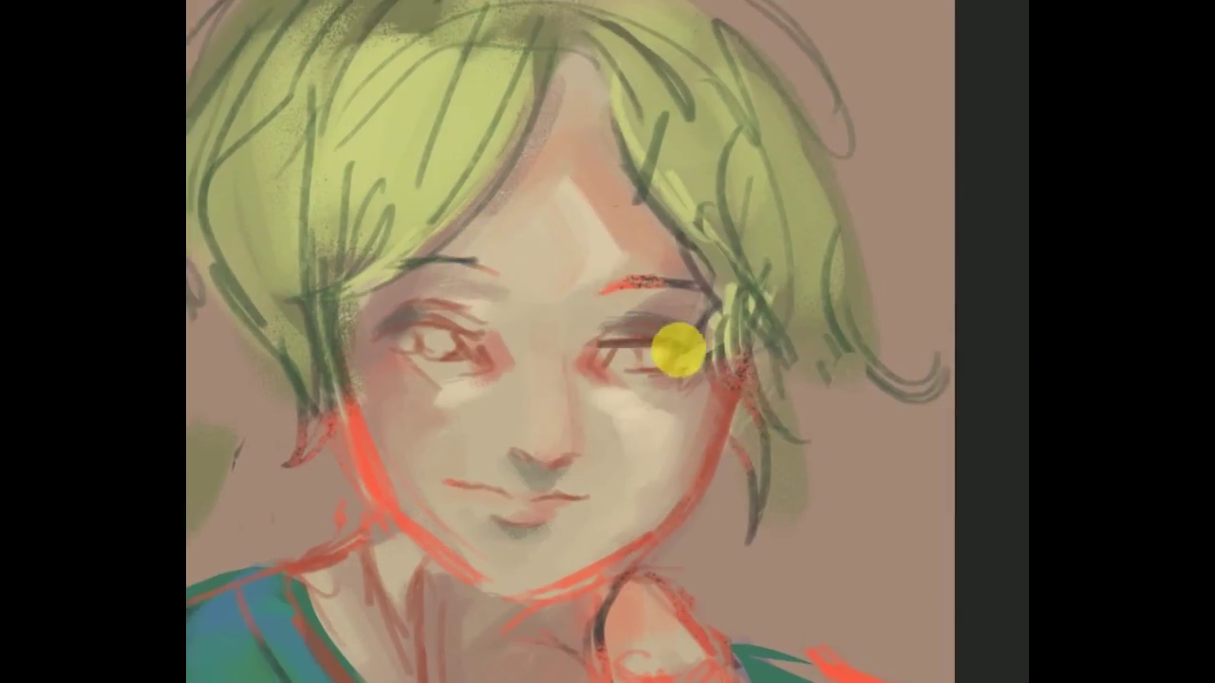
{"action": "left_click_drag", "start_coordinate": [514, 337], "coordinate": [738, 199]}
{"action": "key", "text": "ctrl+z"}
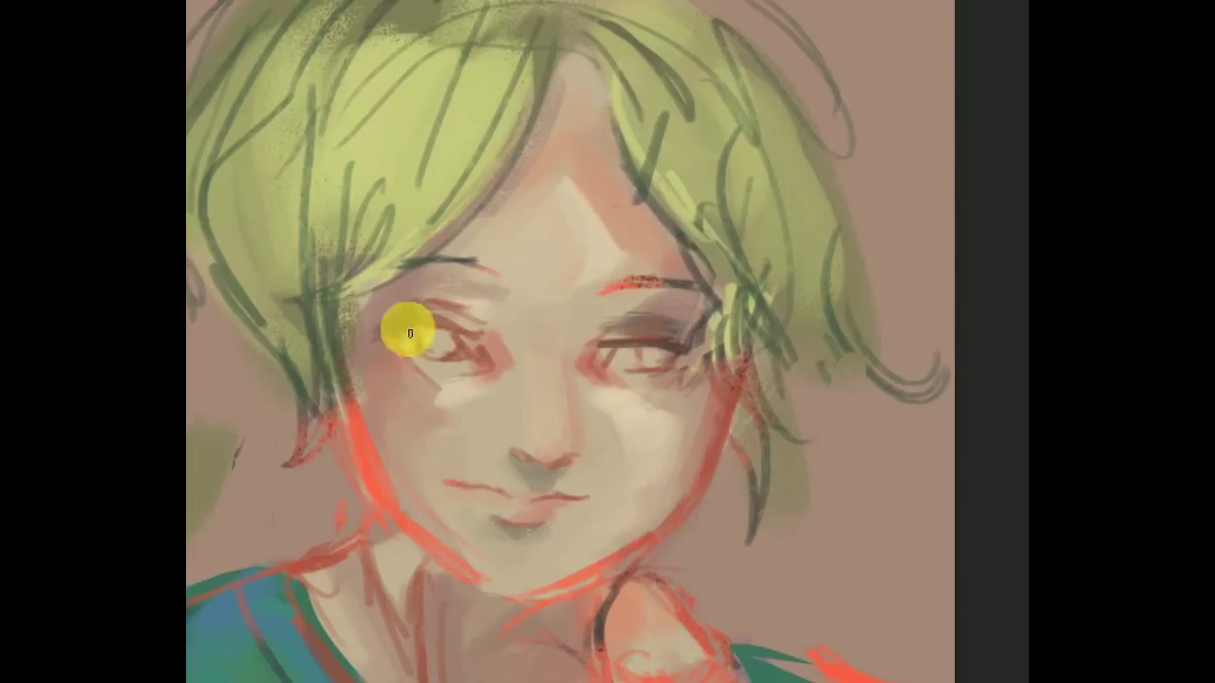
{"action": "key", "text": "h"}
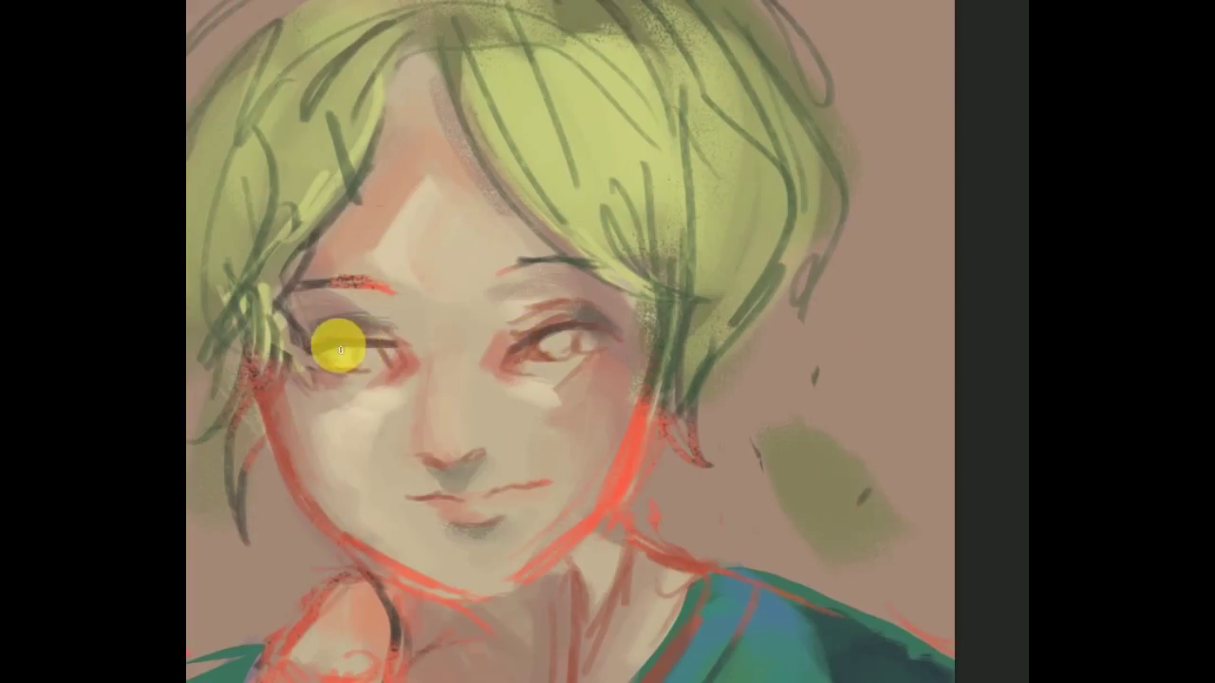
{"action": "left_click_drag", "start_coordinate": [333, 348], "coordinate": [380, 344]}
{"action": "mouse_move", "coordinate": [529, 331]}
{"action": "left_mouse_down"}
{"action": "mouse_move", "coordinate": [602, 332]}
{"action": "mouse_move", "coordinate": [533, 340]}
{"action": "mouse_move", "coordinate": [560, 338]}
{"action": "left_mouse_up"}
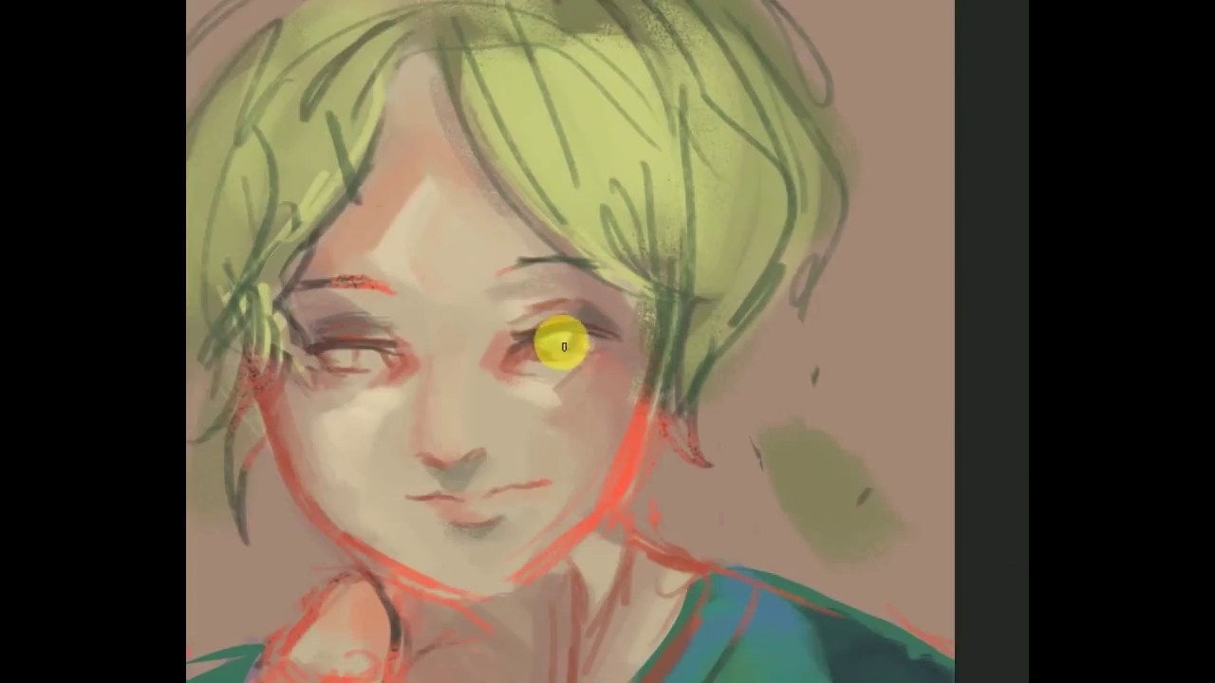
Paint a red contour along the left cheek and jaw after mirroring to check proportions
{"action": "key", "text": "m"}
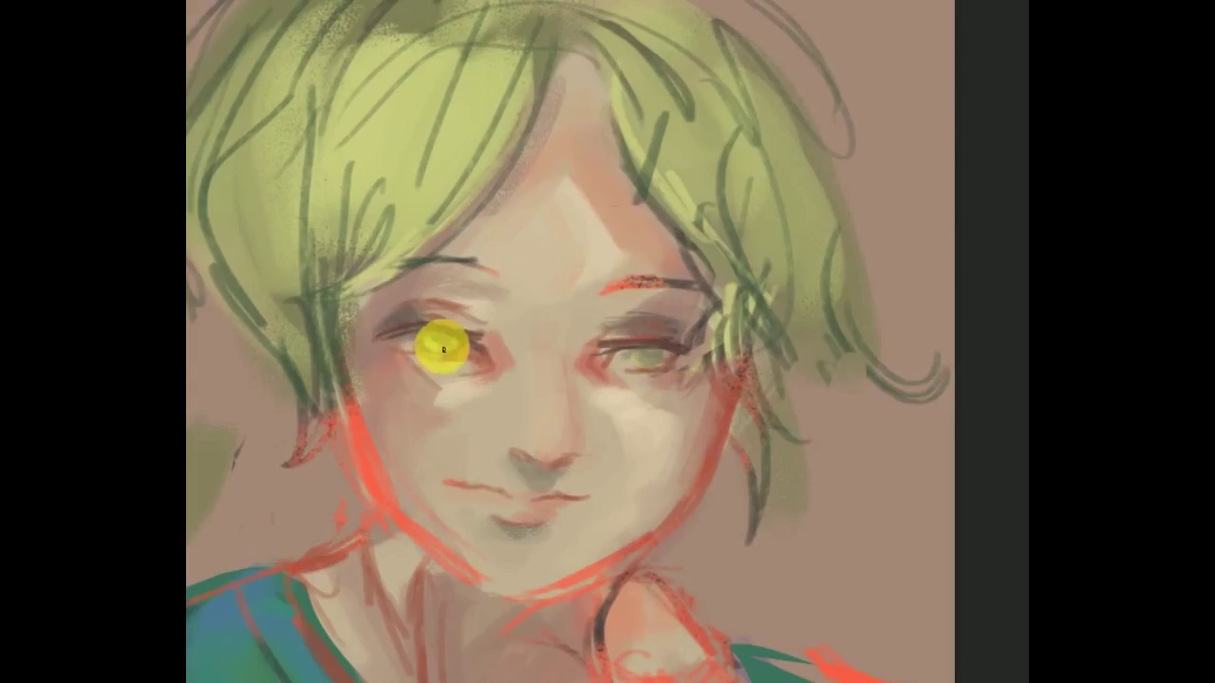
{"action": "left_click", "coordinate": [418, 361]}
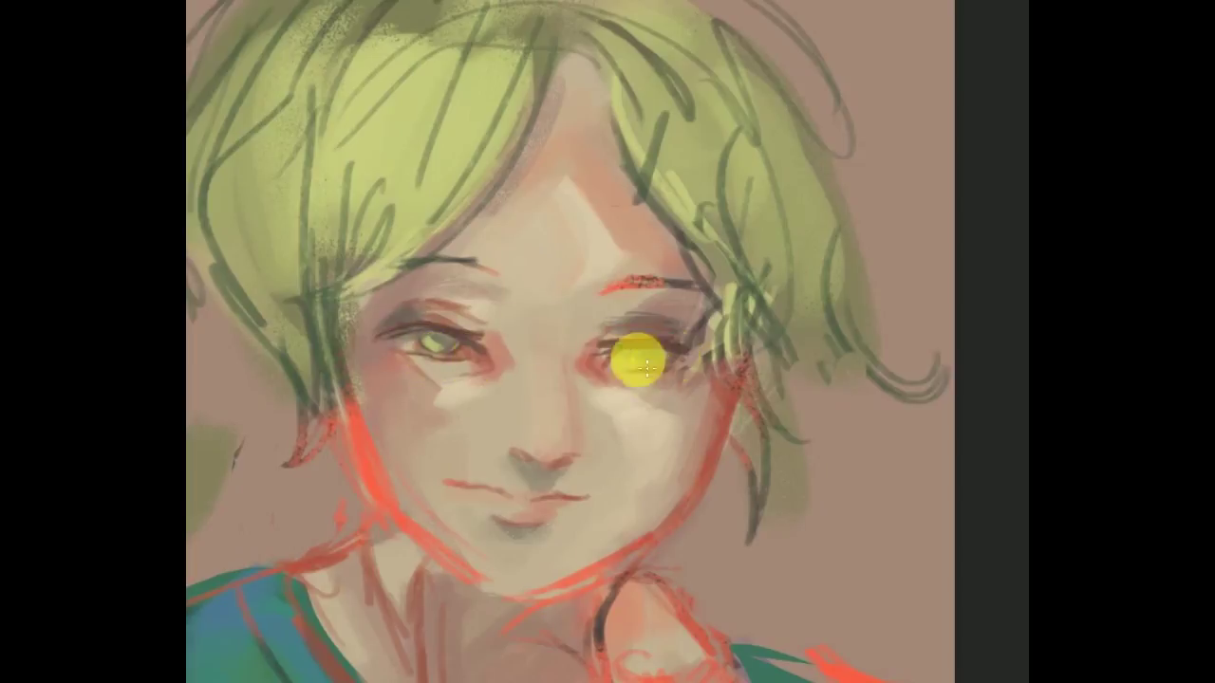
{"action": "key", "text": "h"}
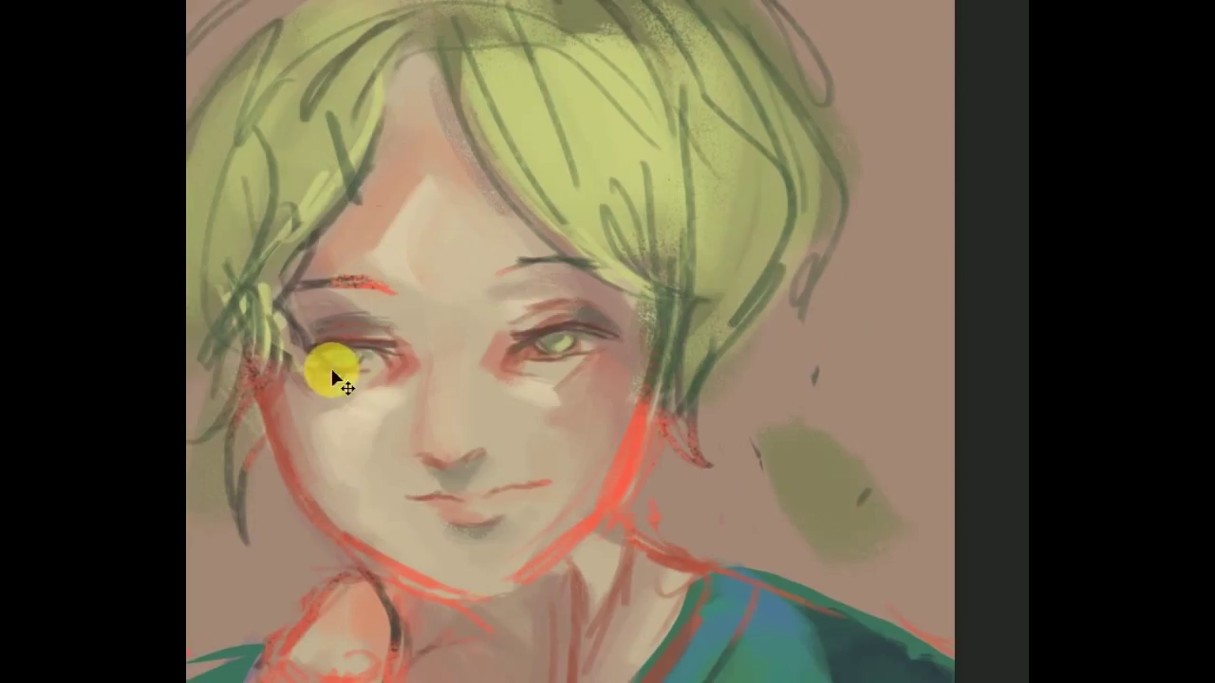
{"action": "key", "text": "h"}
{"action": "key", "text": "h"}
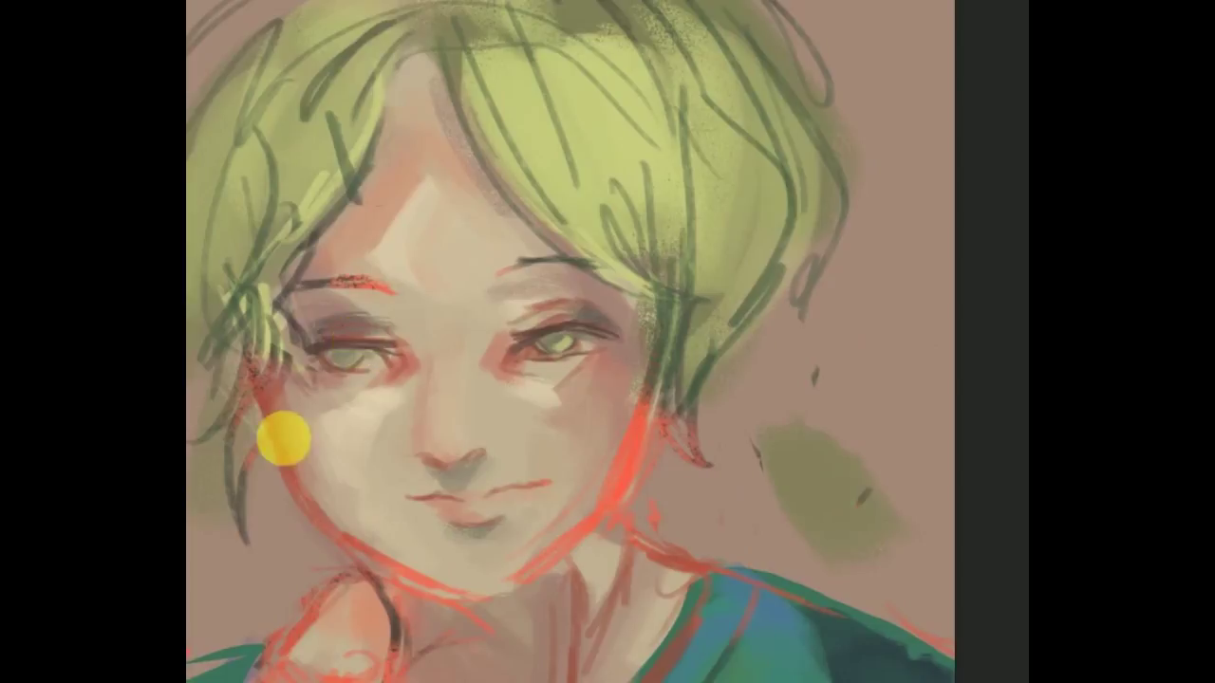
{"action": "mouse_move", "coordinate": [251, 365]}
{"action": "left_mouse_down"}
{"action": "mouse_move", "coordinate": [290, 421]}
{"action": "mouse_move", "coordinate": [333, 528]}
{"action": "mouse_move", "coordinate": [385, 565]}
{"action": "left_mouse_up"}
Paint a red contour down the right cheek and a dark line along the left jaw to the chin
{"action": "left_click_drag", "start_coordinate": [651, 326], "coordinate": [613, 503]}
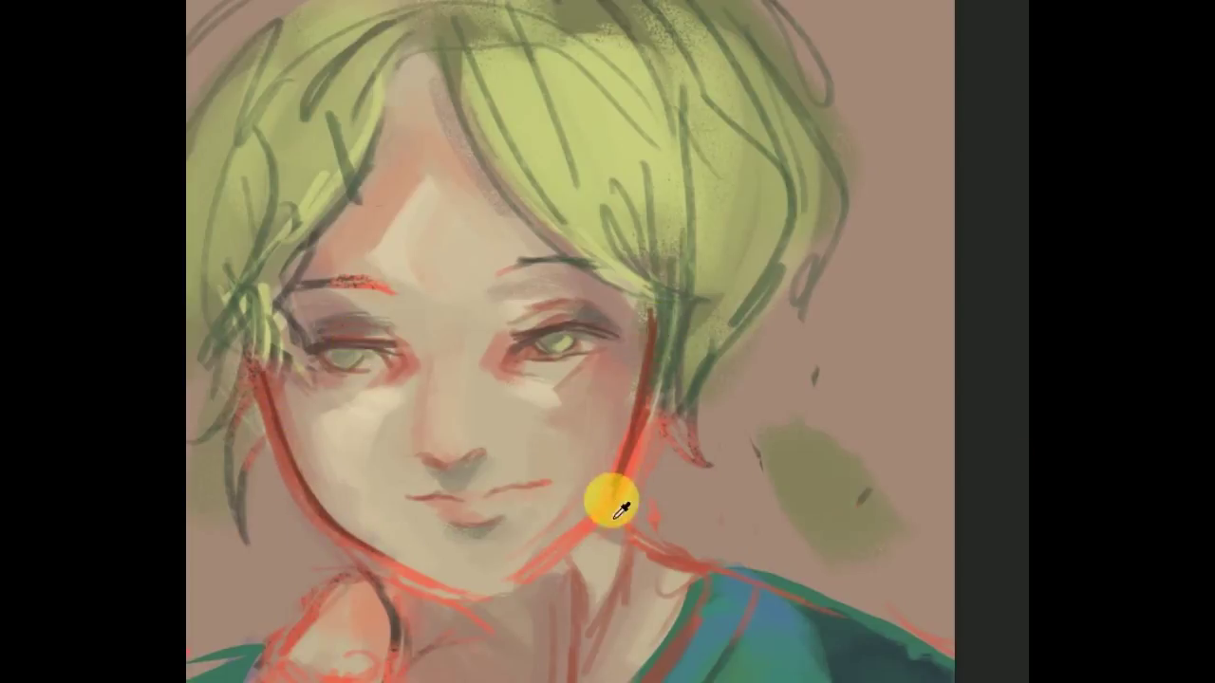
{"action": "key", "text": "h"}
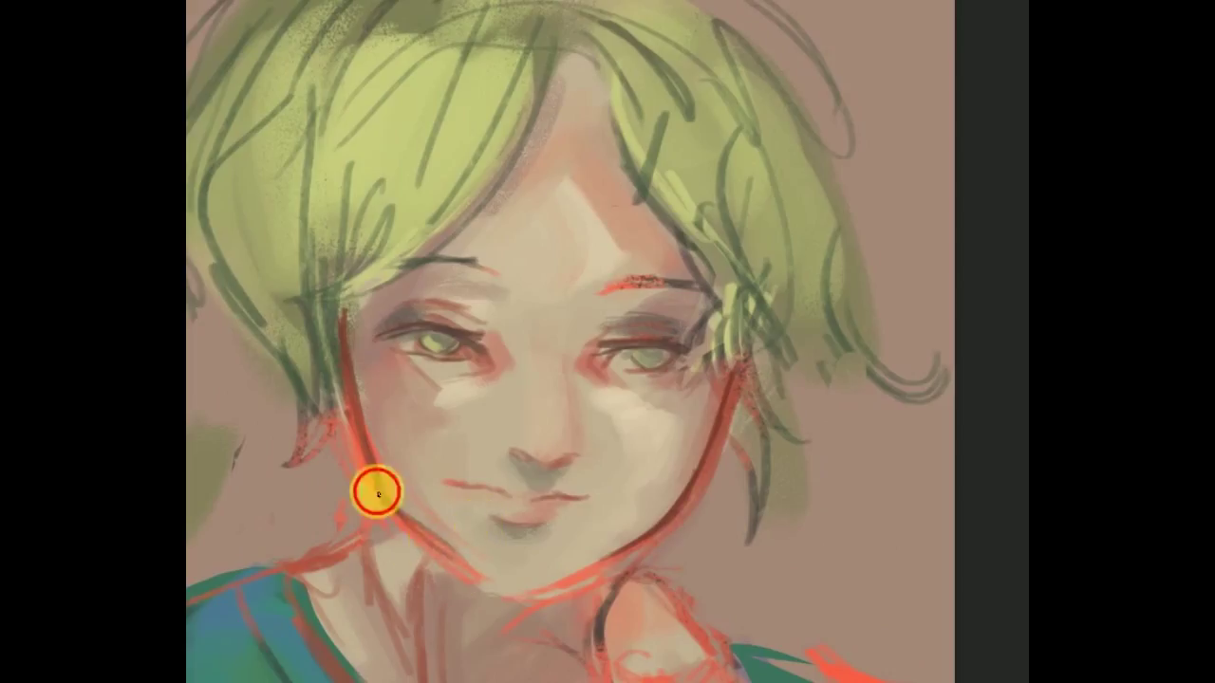
{"action": "left_click_drag", "start_coordinate": [374, 491], "coordinate": [502, 583]}
{"action": "key", "text": "h"}
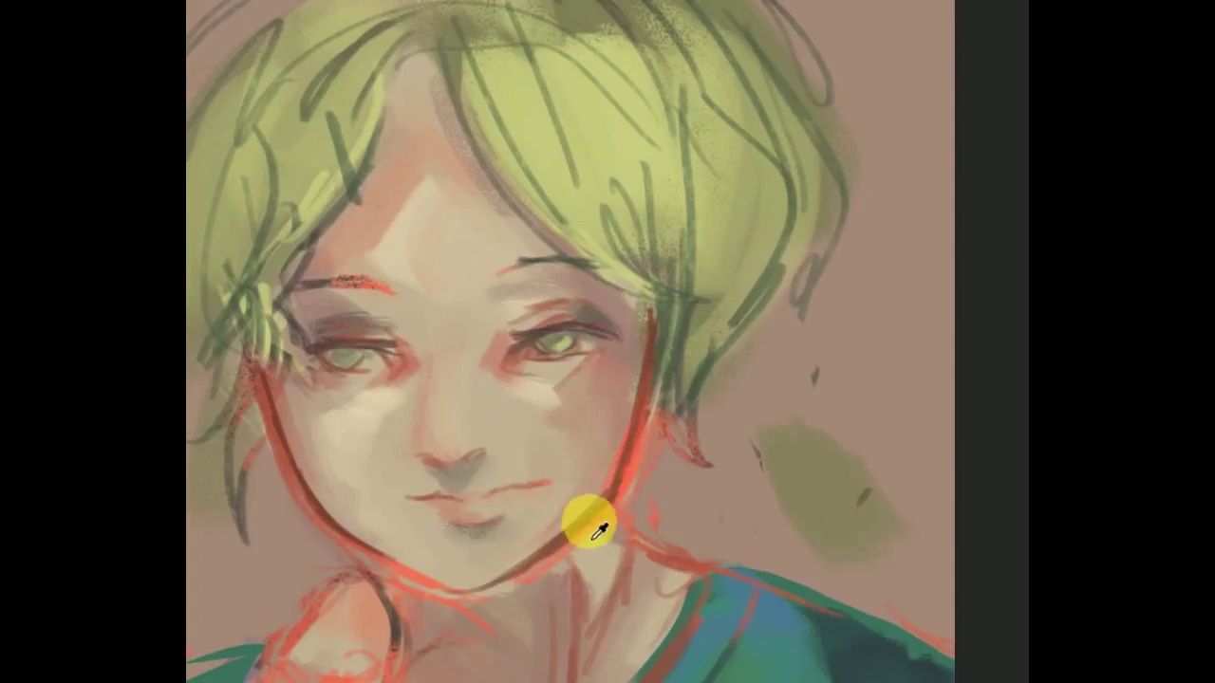
{"action": "left_click_drag", "start_coordinate": [587, 546], "coordinate": [595, 502]}
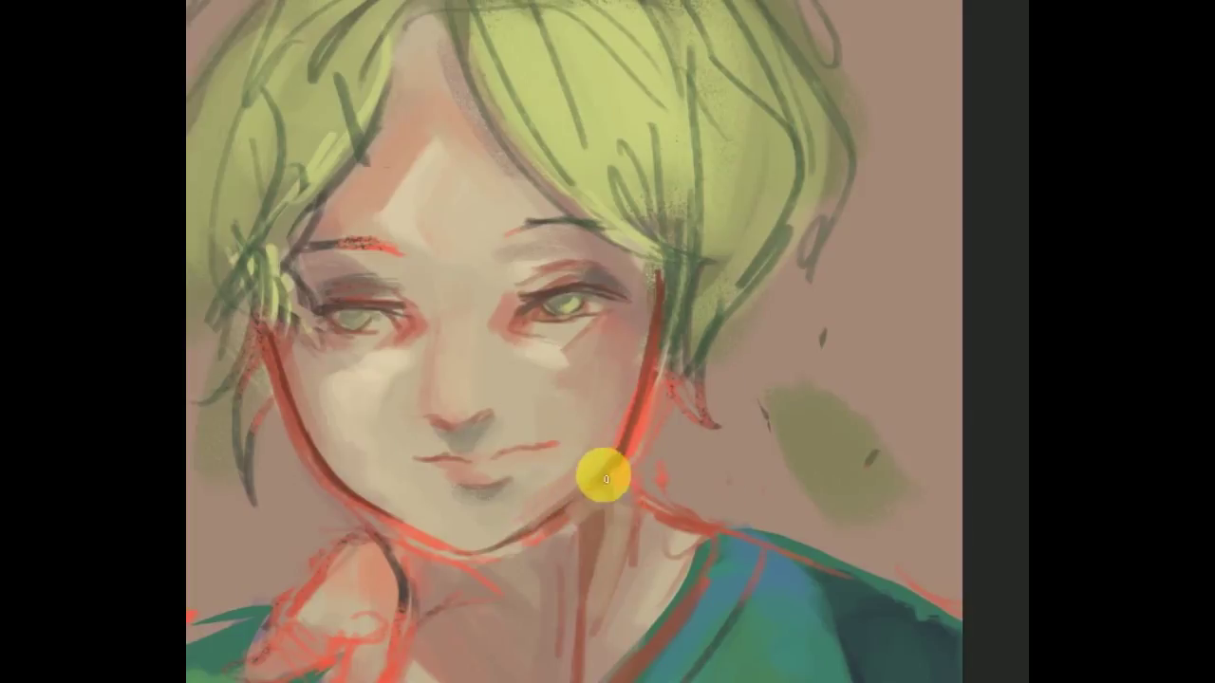
Lasso the nose and mouth and reposition them slightly lower with Free Transform
{"action": "left_click", "coordinate": [630, 446]}
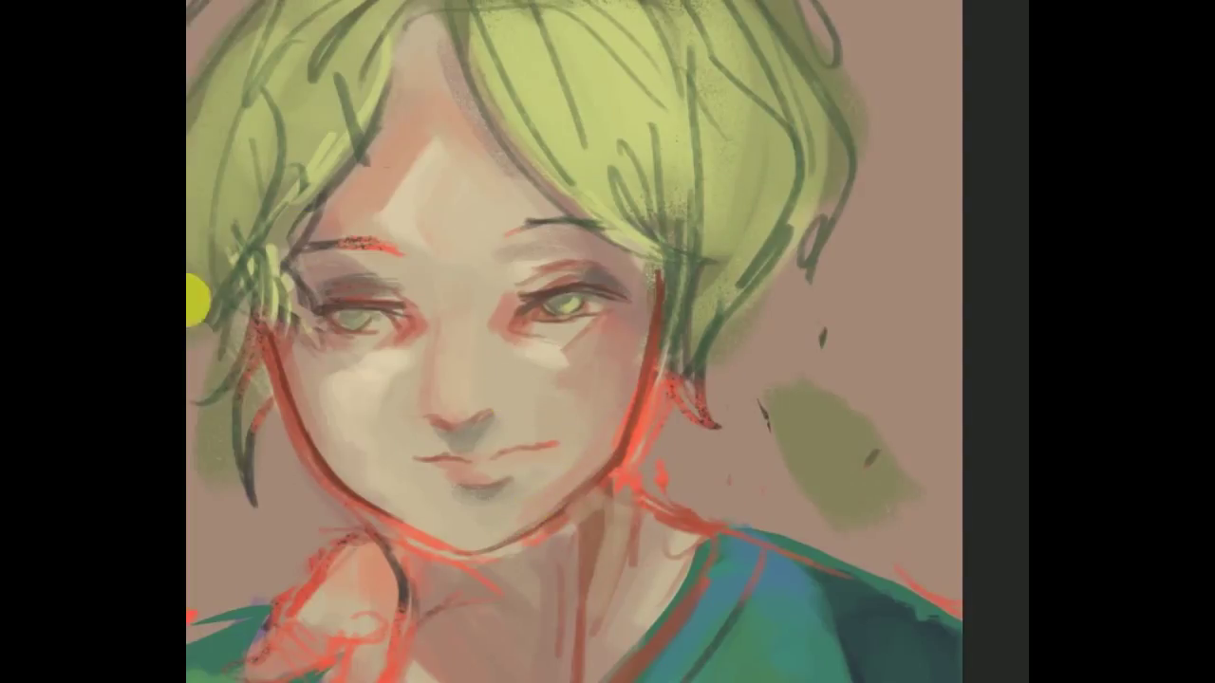
{"action": "left_click_drag", "start_coordinate": [401, 461], "coordinate": [572, 446]}
{"action": "key", "text": "ctrl+t"}
{"action": "key", "text": "Return"}
{"action": "key", "text": "ctrl+d"}
{"action": "key", "text": "h"}
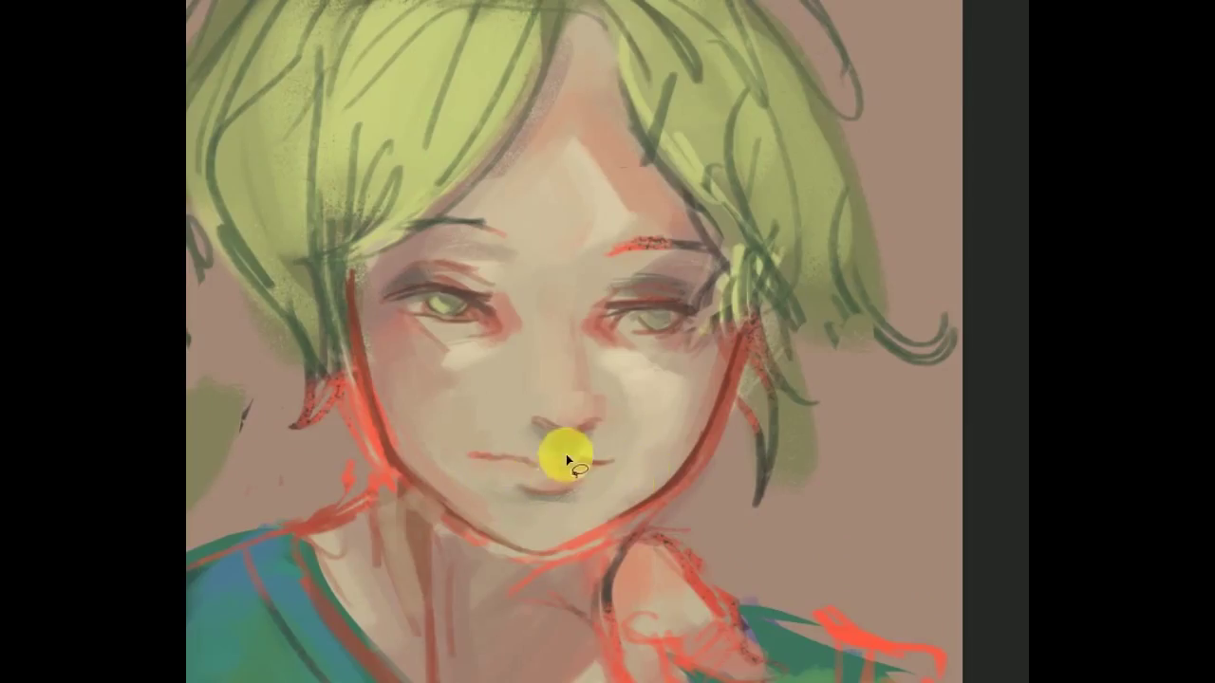
{"action": "key", "text": "ctrl+d"}
Sample a skin colour from the face and mirror the view to check symmetry
{"action": "left_click", "coordinate": [495, 471], "text": "alt"}
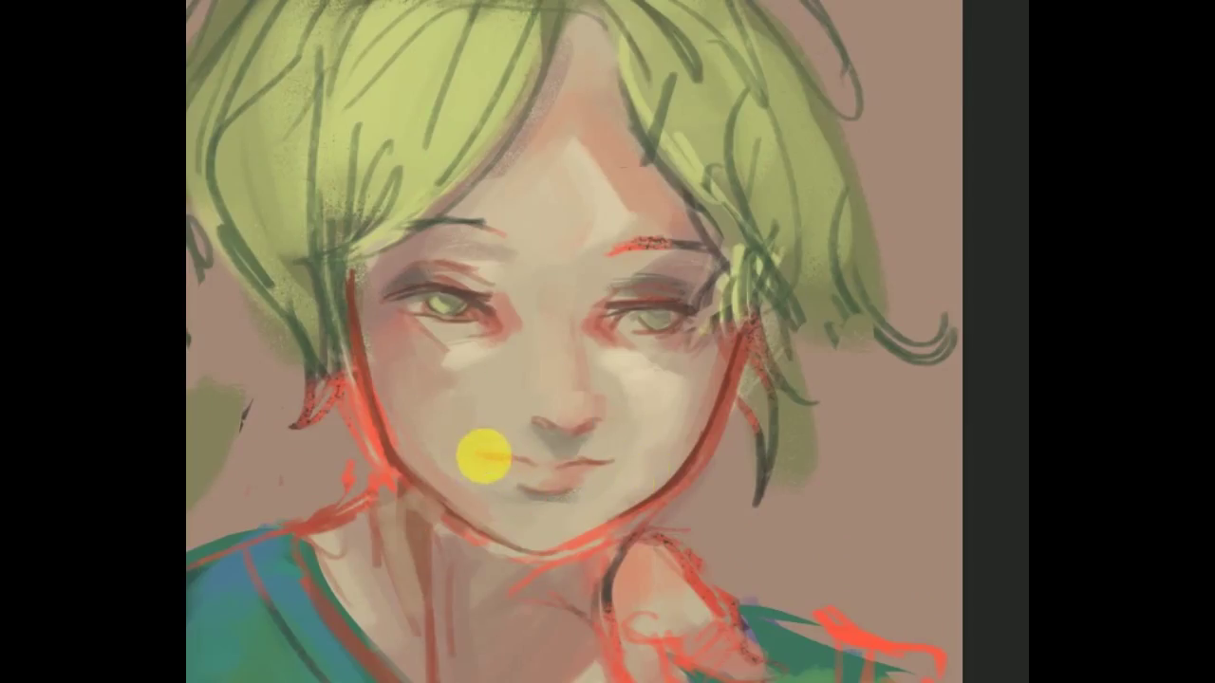
{"action": "key", "text": "h"}
{"action": "left_click_drag", "start_coordinate": [635, 266], "coordinate": [735, 327]}
{"action": "key", "text": "h"}
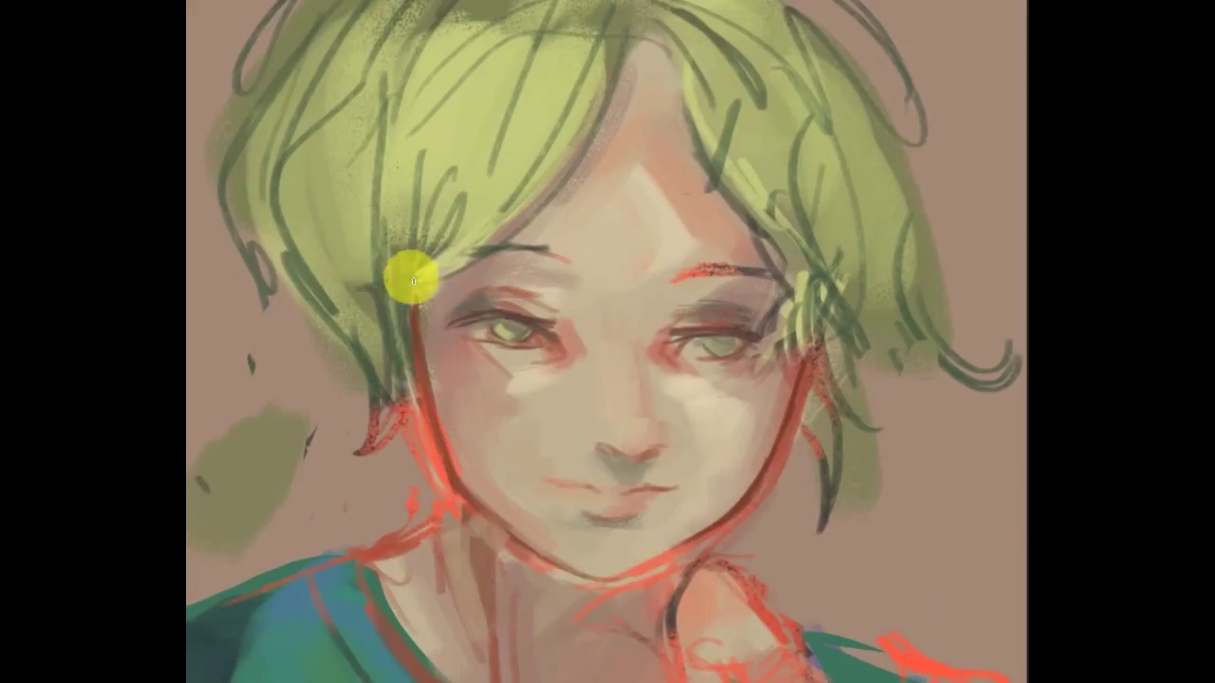
{"action": "key", "text": "h"}
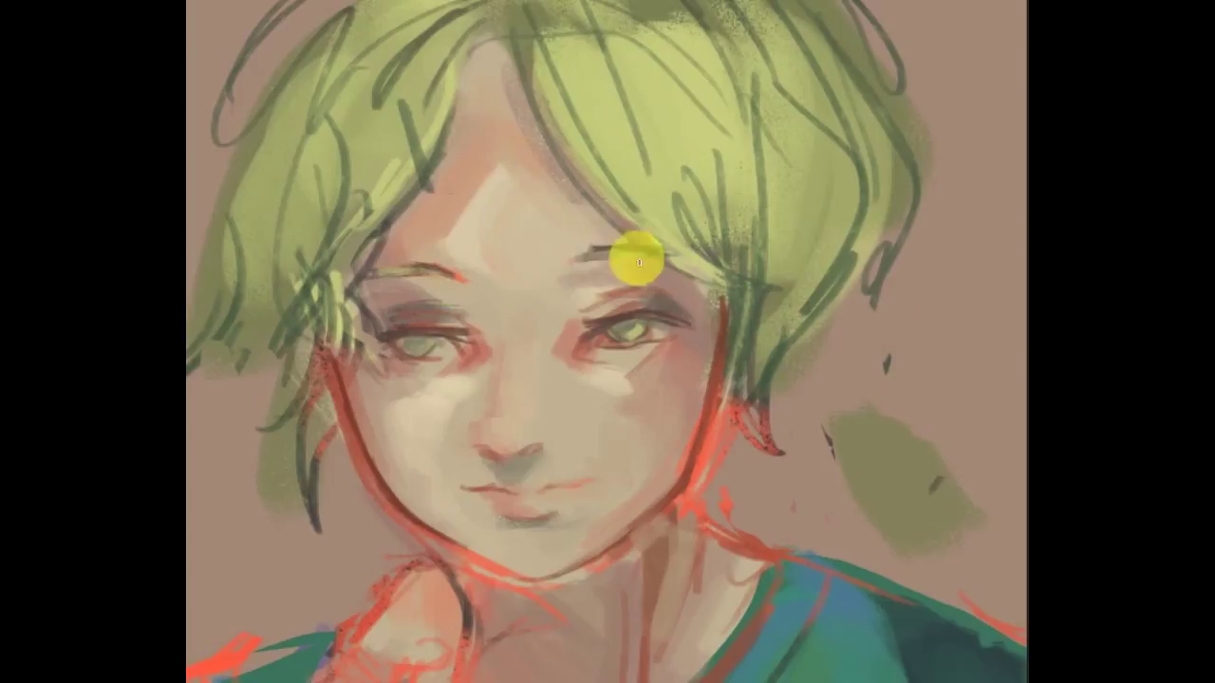
Lasso long hair locks down both sides of the face and neck and fill them yellow-green
{"action": "mouse_move", "coordinate": [733, 441]}
{"action": "left_mouse_down"}
{"action": "mouse_move", "coordinate": [846, 244]}
{"action": "mouse_move", "coordinate": [789, 190]}
{"action": "mouse_move", "coordinate": [770, 270]}
{"action": "left_mouse_up"}
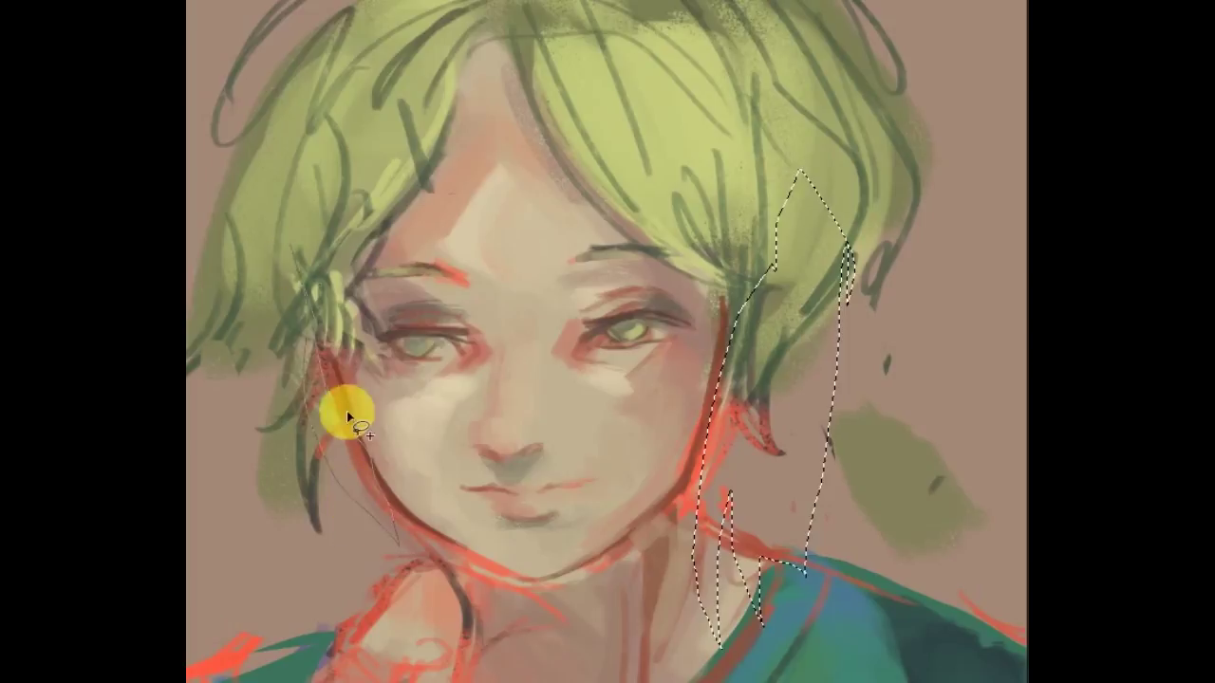
{"action": "left_click_drag", "start_coordinate": [347, 411], "coordinate": [292, 662]}
{"action": "left_click_drag", "start_coordinate": [240, 562], "coordinate": [285, 646]}
{"action": "left_click_drag", "start_coordinate": [285, 645], "coordinate": [359, 621]}
{"action": "mouse_move", "coordinate": [309, 417]}
{"action": "left_mouse_down"}
{"action": "mouse_move", "coordinate": [250, 534]}
{"action": "mouse_move", "coordinate": [339, 238]}
{"action": "left_mouse_up"}
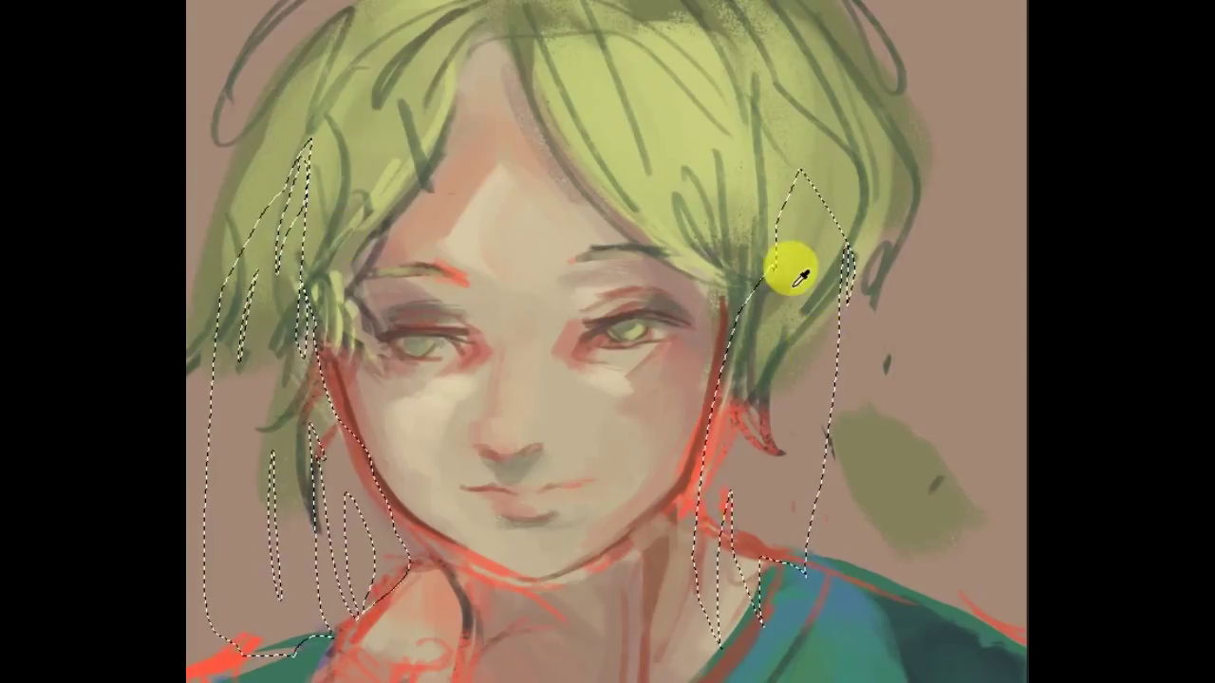
{"action": "left_click_drag", "start_coordinate": [802, 387], "coordinate": [787, 553]}
{"action": "mouse_move", "coordinate": [845, 492]}
{"action": "left_mouse_down"}
{"action": "mouse_move", "coordinate": [862, 588]}
{"action": "mouse_move", "coordinate": [851, 251]}
{"action": "left_mouse_up"}
{"action": "left_click_drag", "start_coordinate": [867, 306], "coordinate": [859, 328]}
{"action": "left_click_drag", "start_coordinate": [218, 294], "coordinate": [271, 517]}
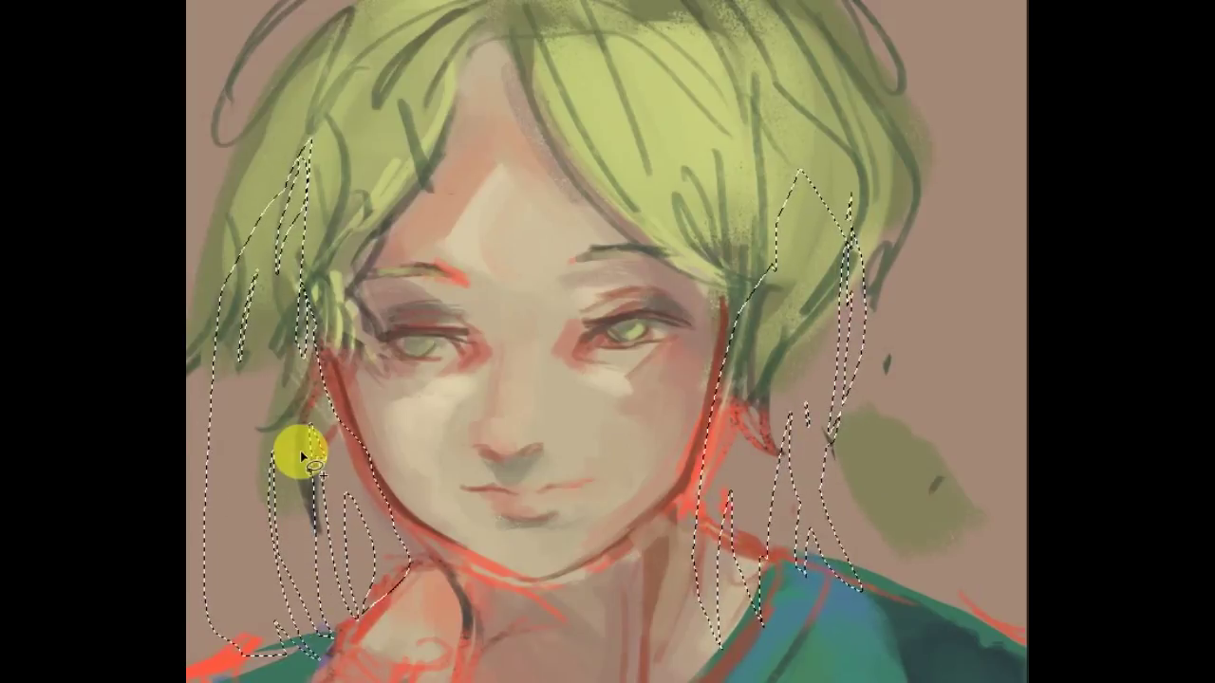
{"action": "key", "text": "alt+BackSpace"}
{"action": "key", "text": "ctrl+d"}
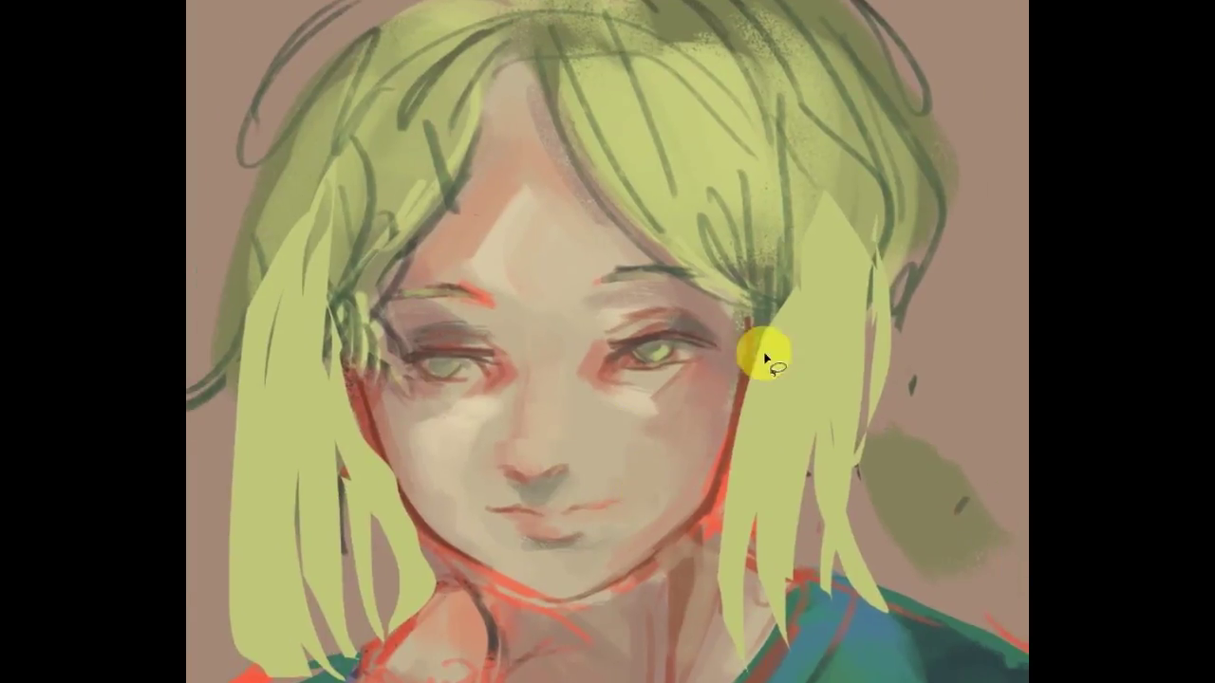
{"action": "scroll", "coordinate": [764, 257], "scroll_direction": "up", "scroll_amount": 1}
Warp the top of the hair into a fuller curve and slim the right-side hair
{"action": "left_click_drag", "start_coordinate": [500, 110], "coordinate": [513, 104]}
{"action": "key", "text": "ctrl+t"}
{"action": "left_click_drag", "start_coordinate": [874, 130], "coordinate": [617, 21]}
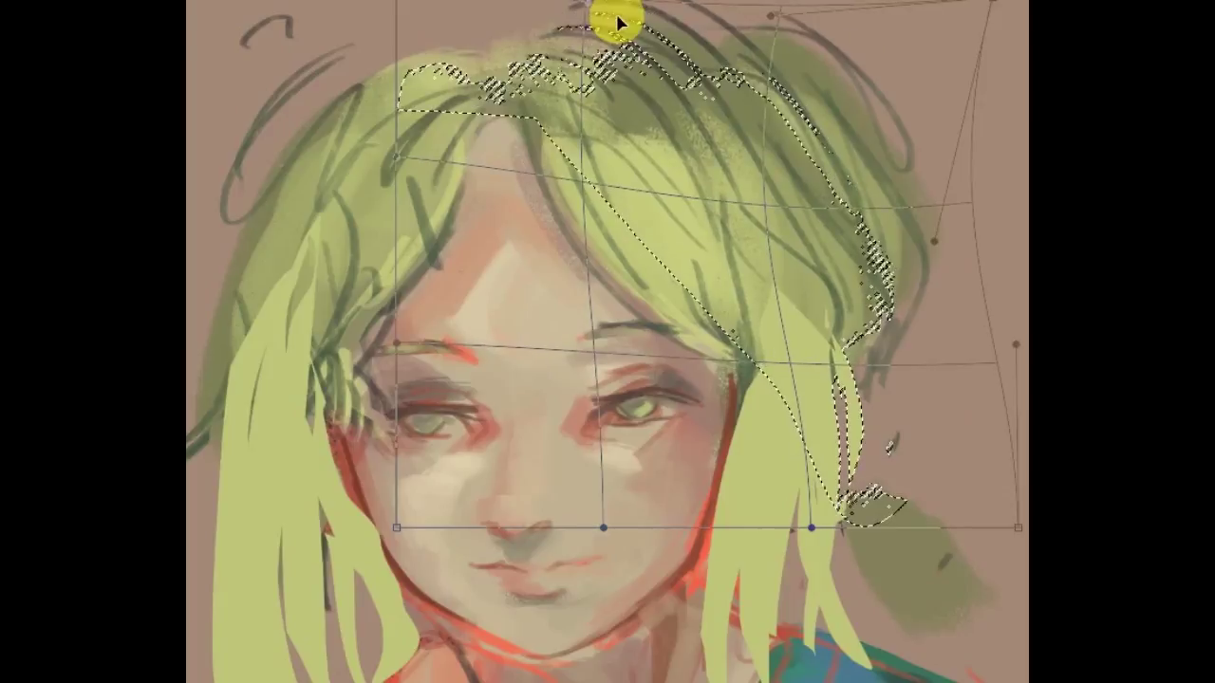
{"action": "key", "text": "Return"}
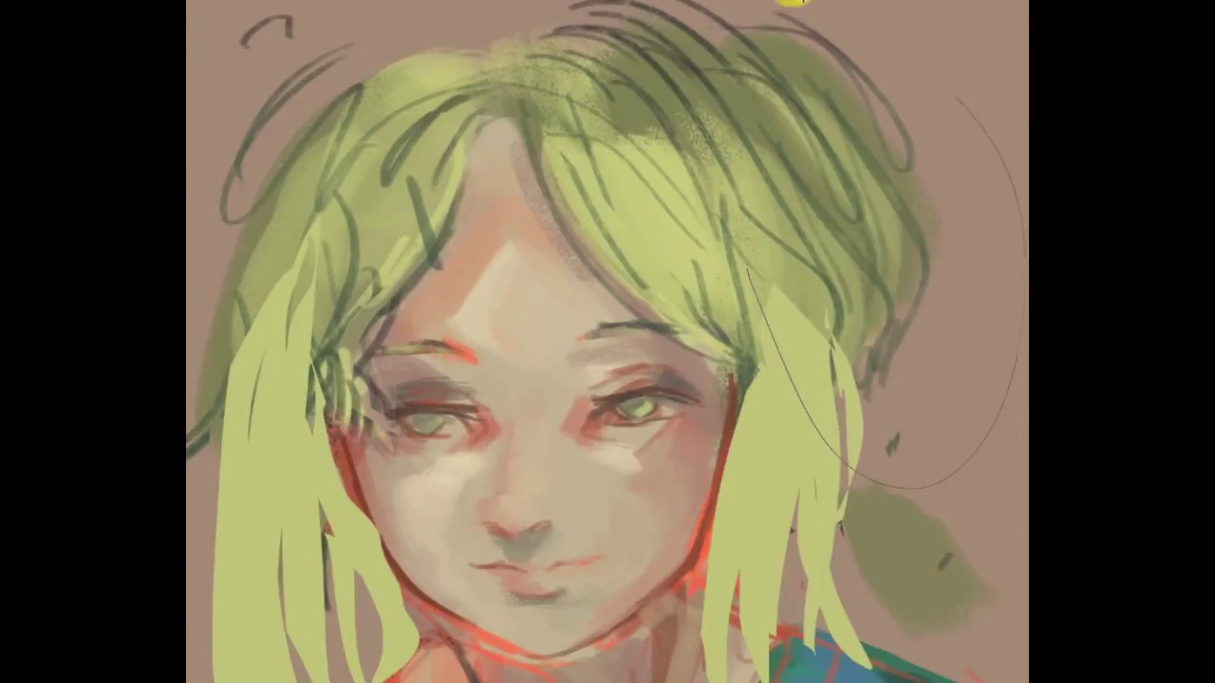
{"action": "left_click_drag", "start_coordinate": [793, 10], "coordinate": [699, 285]}
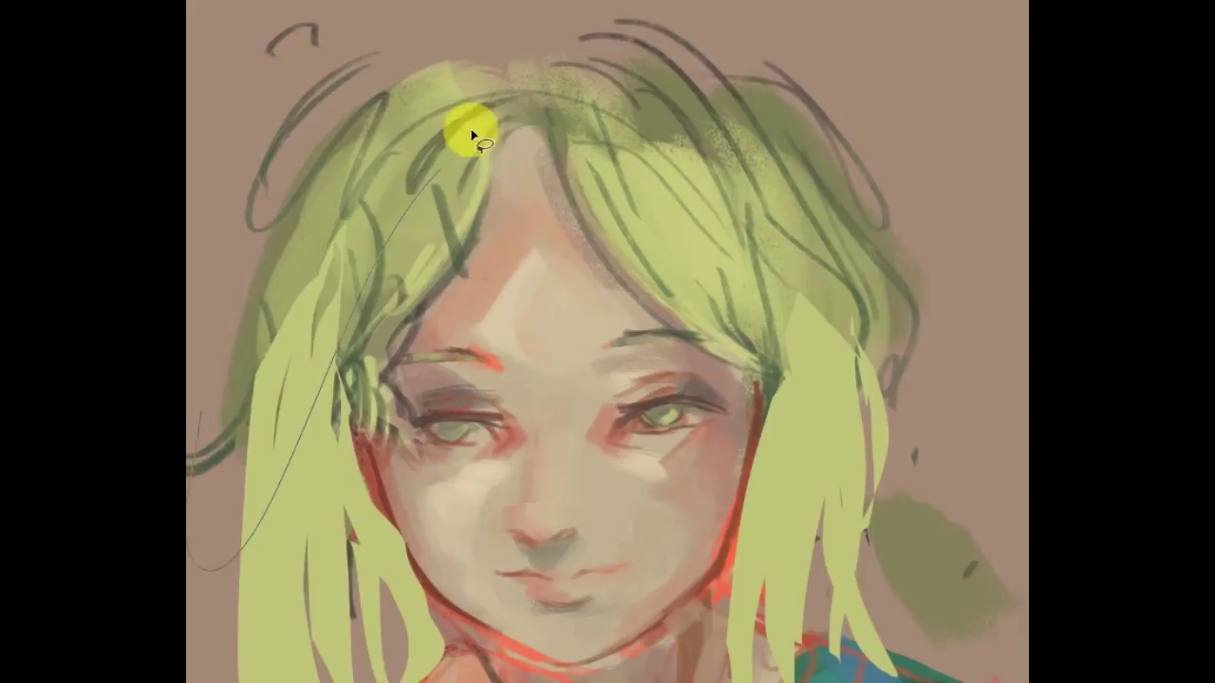
Warp the left side of the hair into a curving shape around the head
{"action": "left_click_drag", "start_coordinate": [473, 135], "coordinate": [190, 123]}
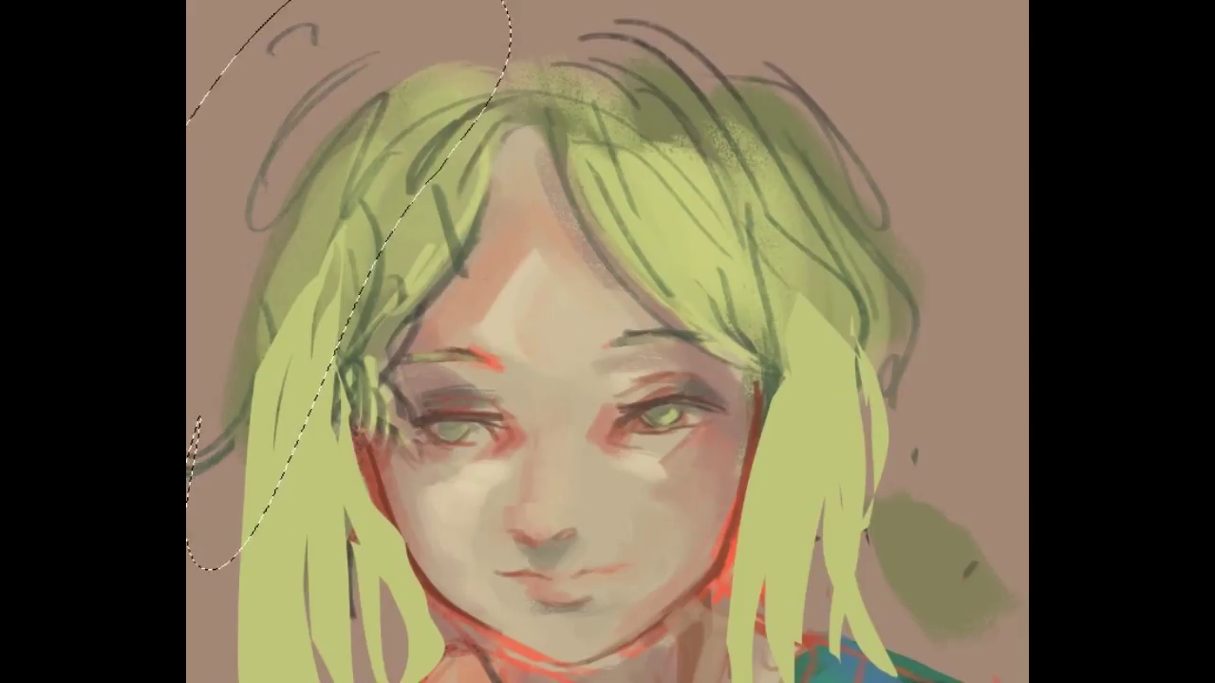
{"action": "key", "text": "ctrl+t"}
{"action": "mouse_move", "coordinate": [412, 127]}
{"action": "left_mouse_down"}
{"action": "mouse_move", "coordinate": [285, 212]}
{"action": "mouse_move", "coordinate": [256, 195]}
{"action": "left_mouse_up"}
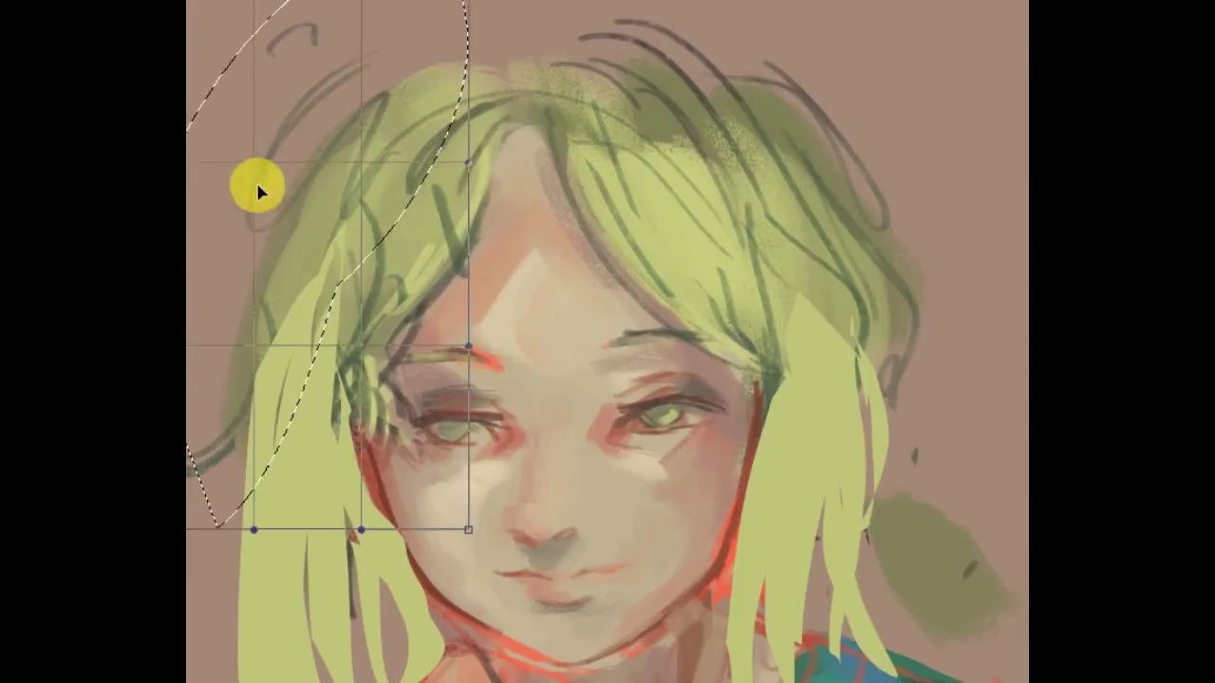
{"action": "key", "text": "Return"}
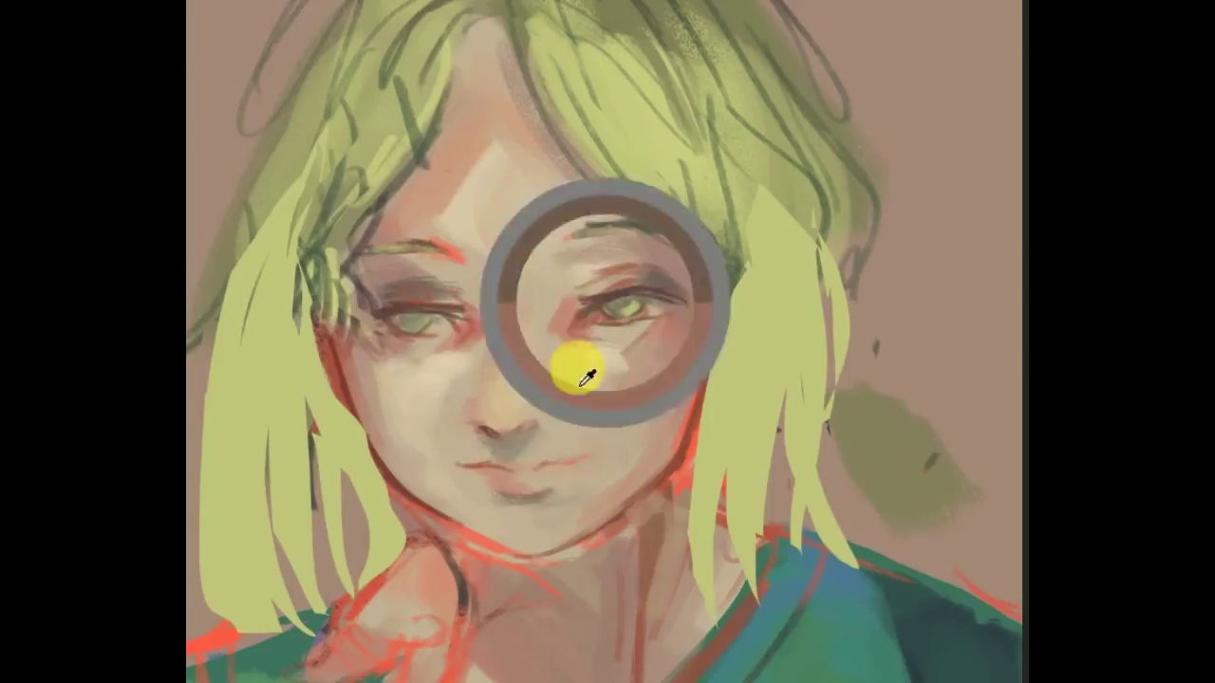
Paint a small dark mark between the eyes and nudge the left eye slightly right
{"action": "key", "text": "m"}
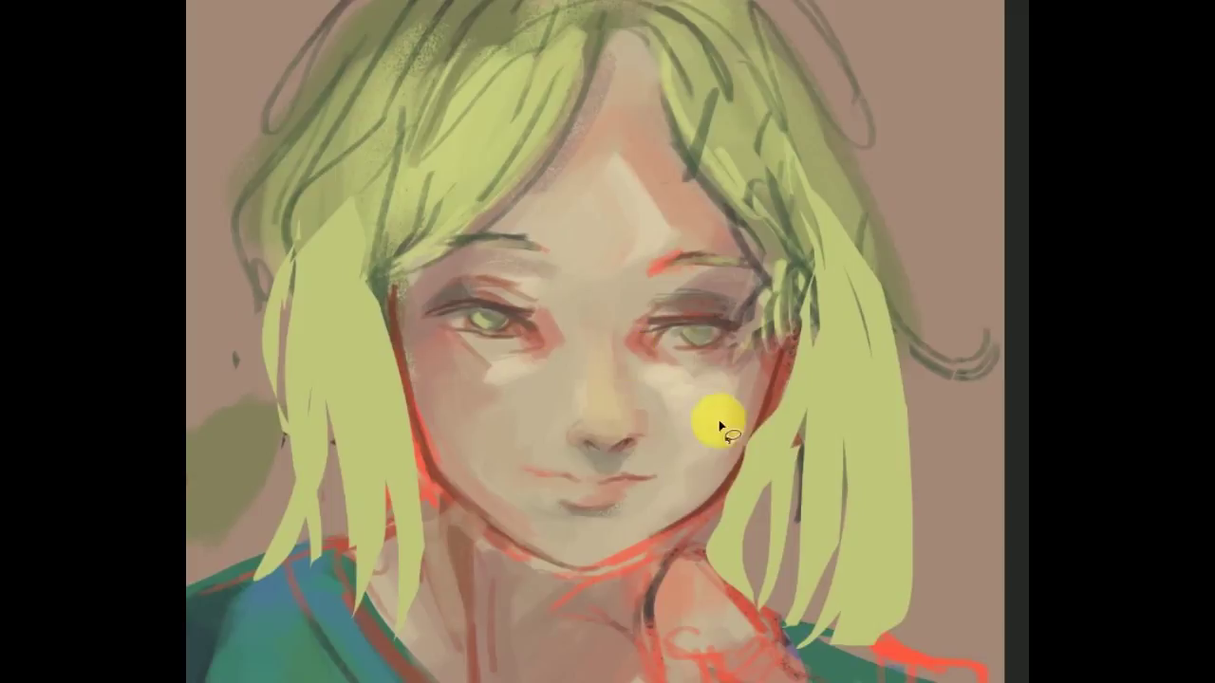
{"action": "left_click_drag", "start_coordinate": [577, 315], "coordinate": [615, 323]}
{"action": "left_click_drag", "start_coordinate": [477, 247], "coordinate": [418, 285]}
{"action": "left_click_drag", "start_coordinate": [539, 307], "coordinate": [548, 310]}
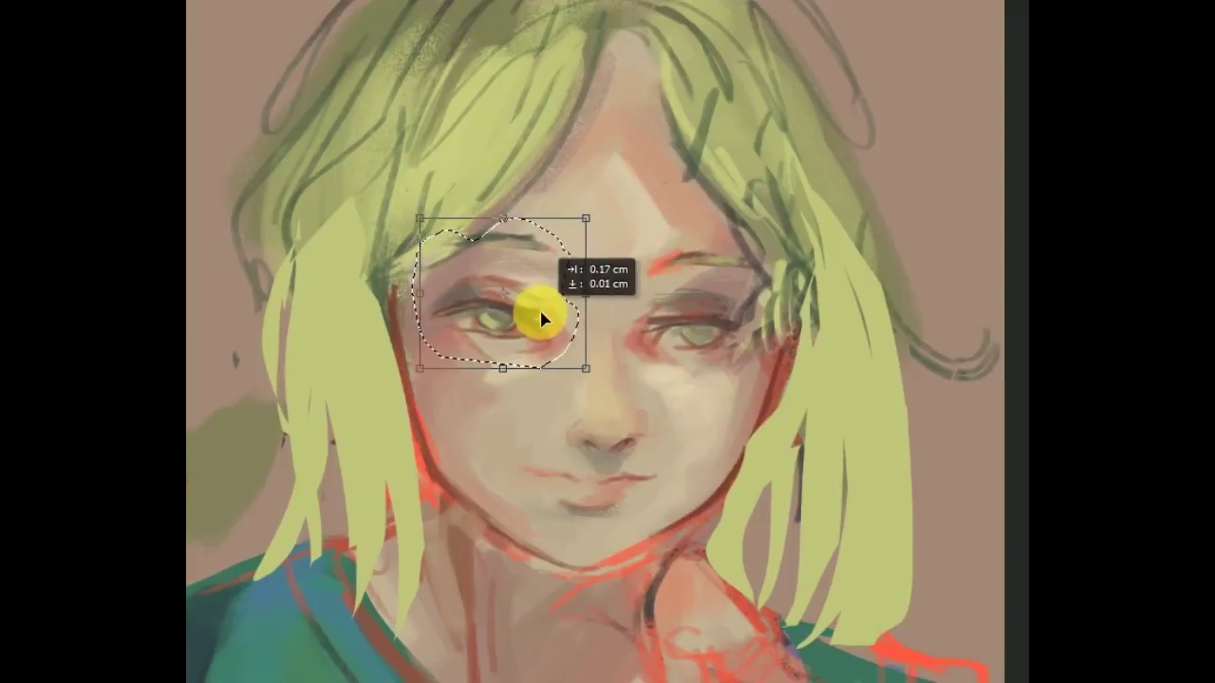
{"action": "key", "text": "ctrl+d"}
{"action": "key", "text": "h"}
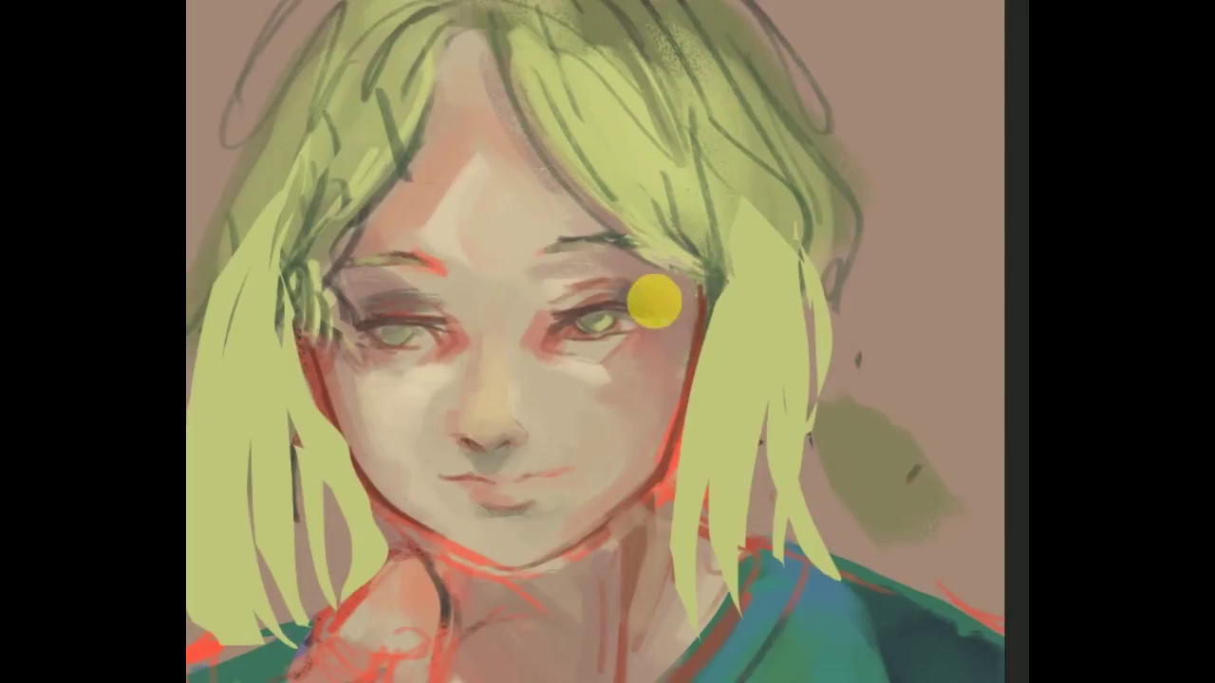
Brush a pinker tone onto the lower lip using sampled colours
{"action": "left_click", "coordinate": [675, 302]}
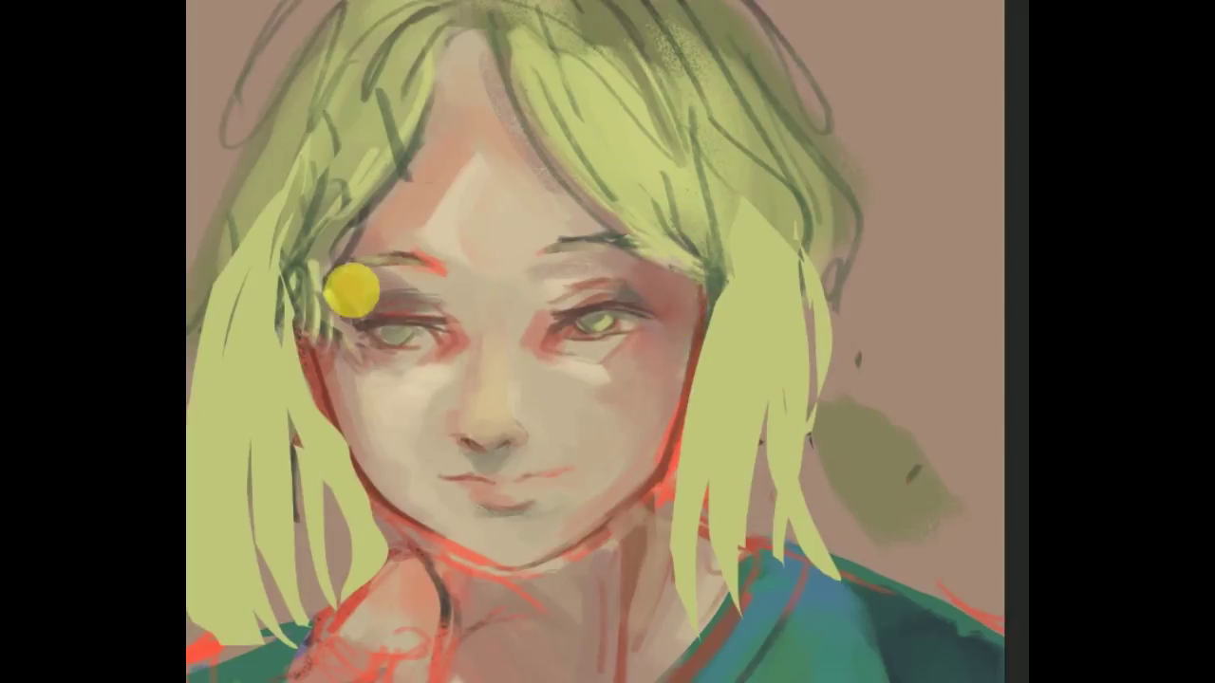
{"action": "scroll", "coordinate": [578, 282], "scroll_direction": "left", "scroll_amount": 1}
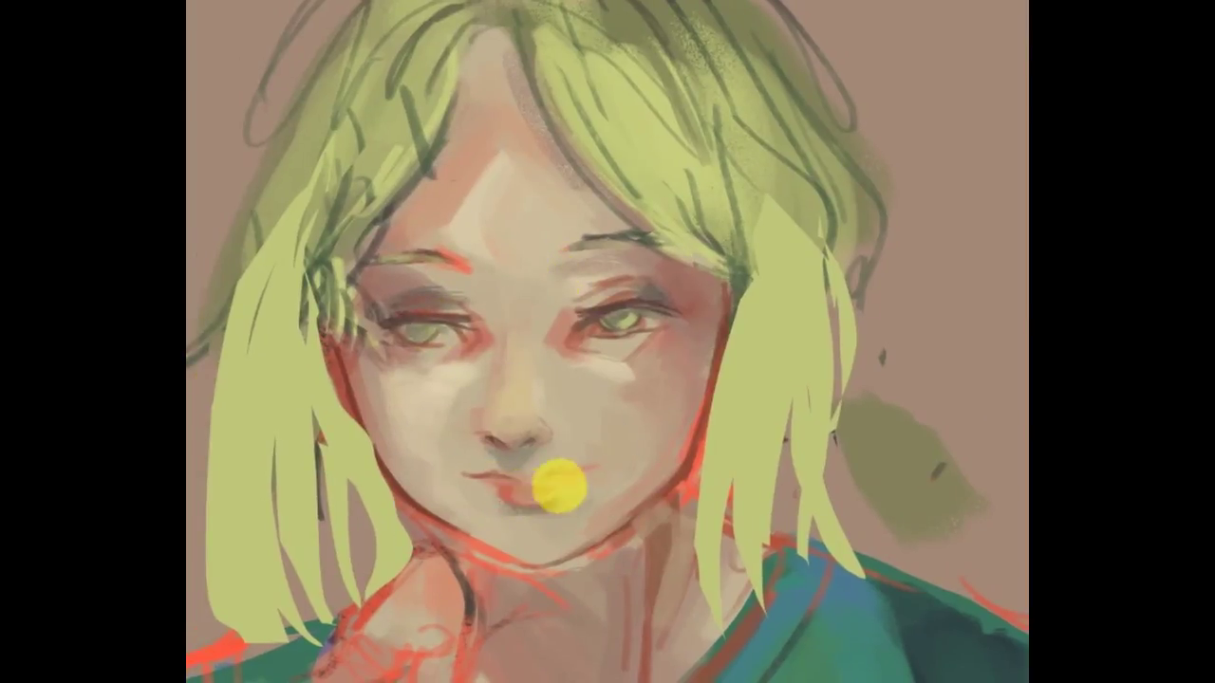
{"action": "mouse_move", "coordinate": [570, 509]}
{"action": "left_mouse_down"}
{"action": "mouse_move", "coordinate": [503, 453]}
{"action": "mouse_move", "coordinate": [491, 461]}
{"action": "left_mouse_up"}
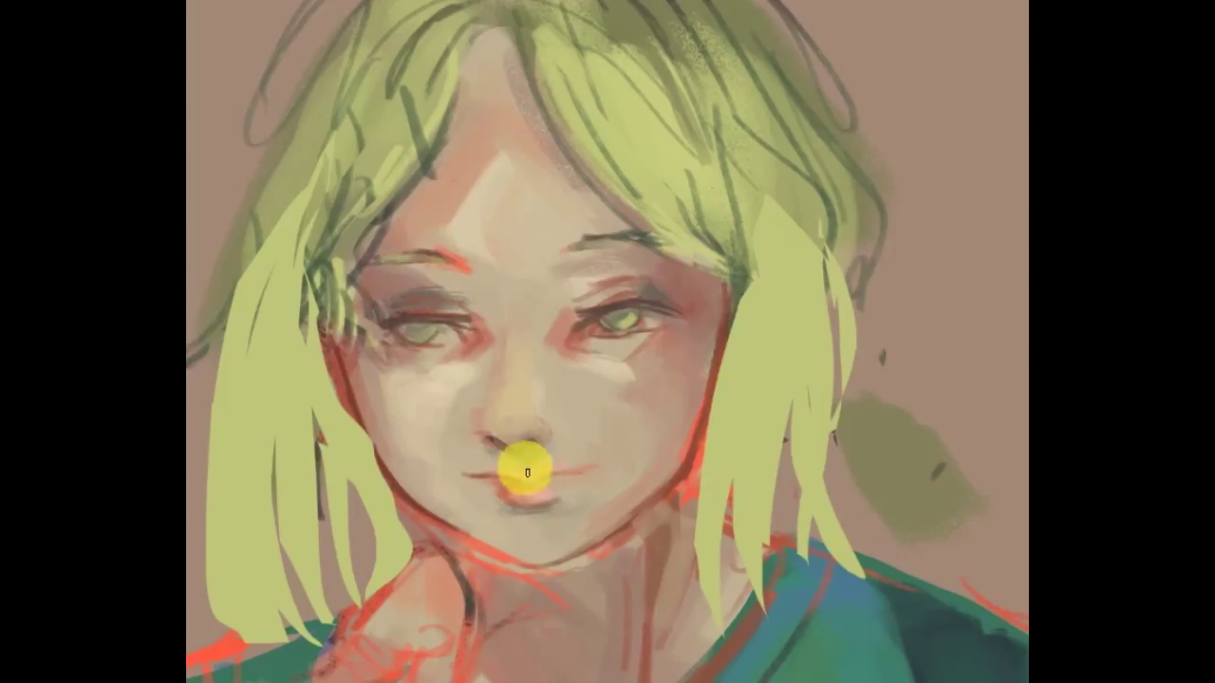
{"action": "key", "text": "h"}
{"action": "left_click", "coordinate": [630, 420]}
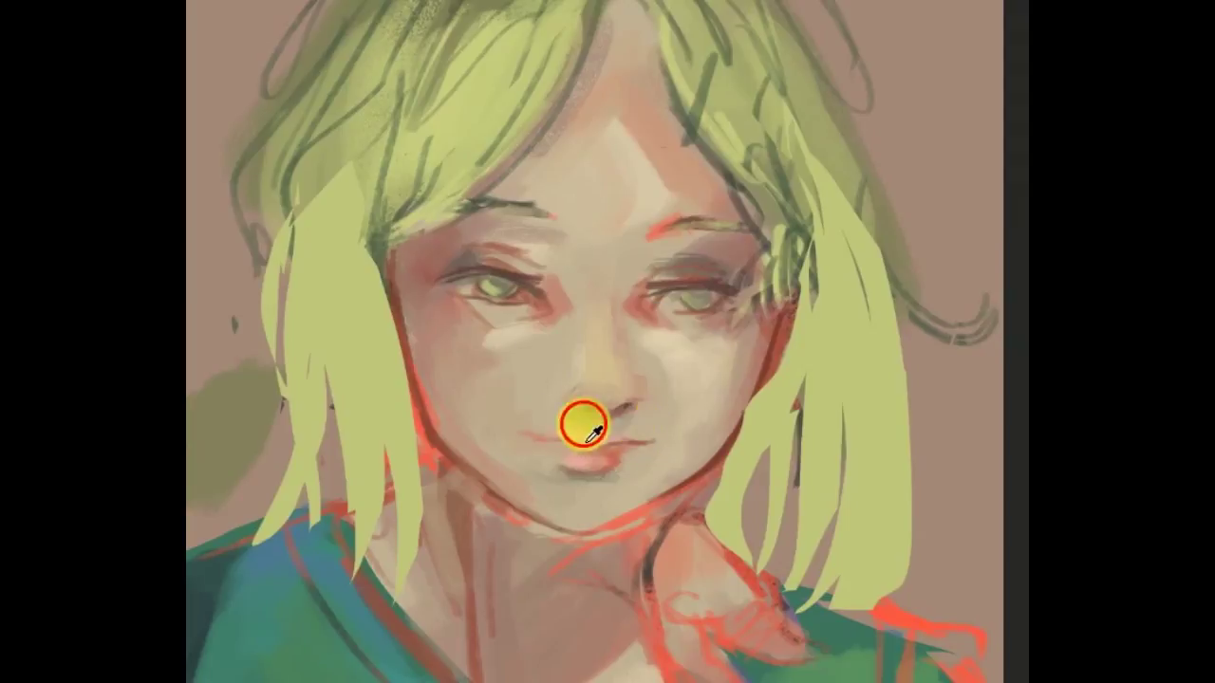
Sample eye colours and dab green into the left eye's iris
{"action": "left_click", "coordinate": [590, 426]}
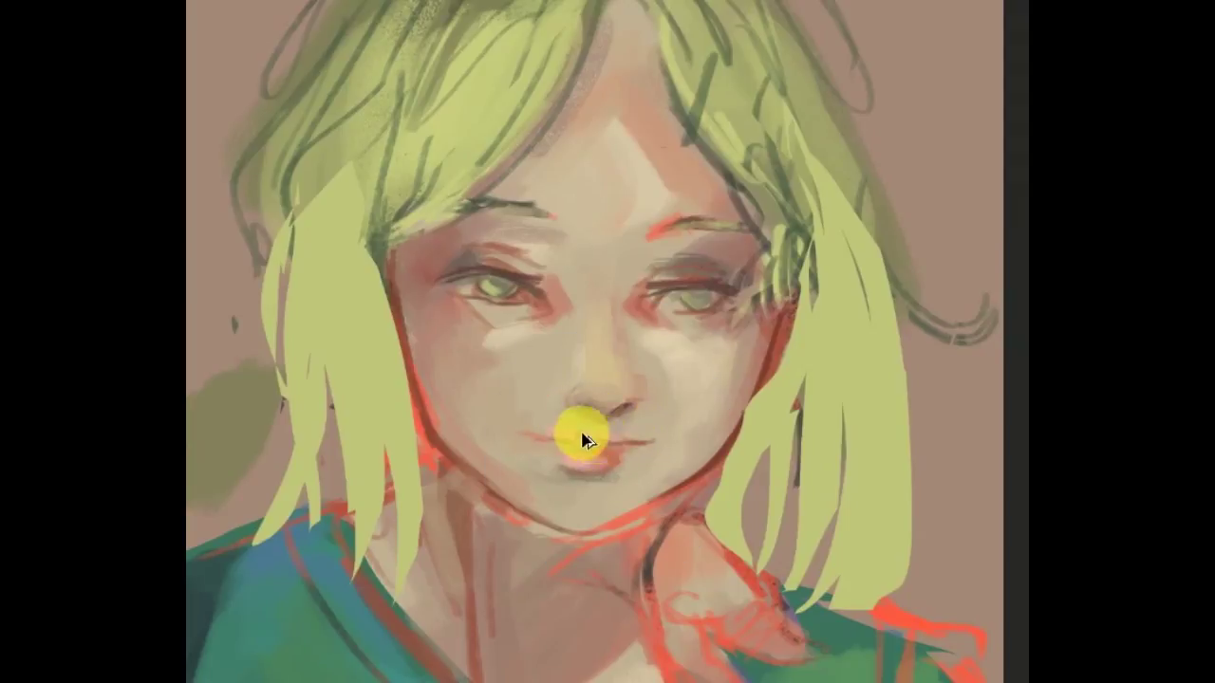
{"action": "left_click", "coordinate": [564, 282]}
{"action": "left_click_drag", "start_coordinate": [708, 307], "coordinate": [670, 288]}
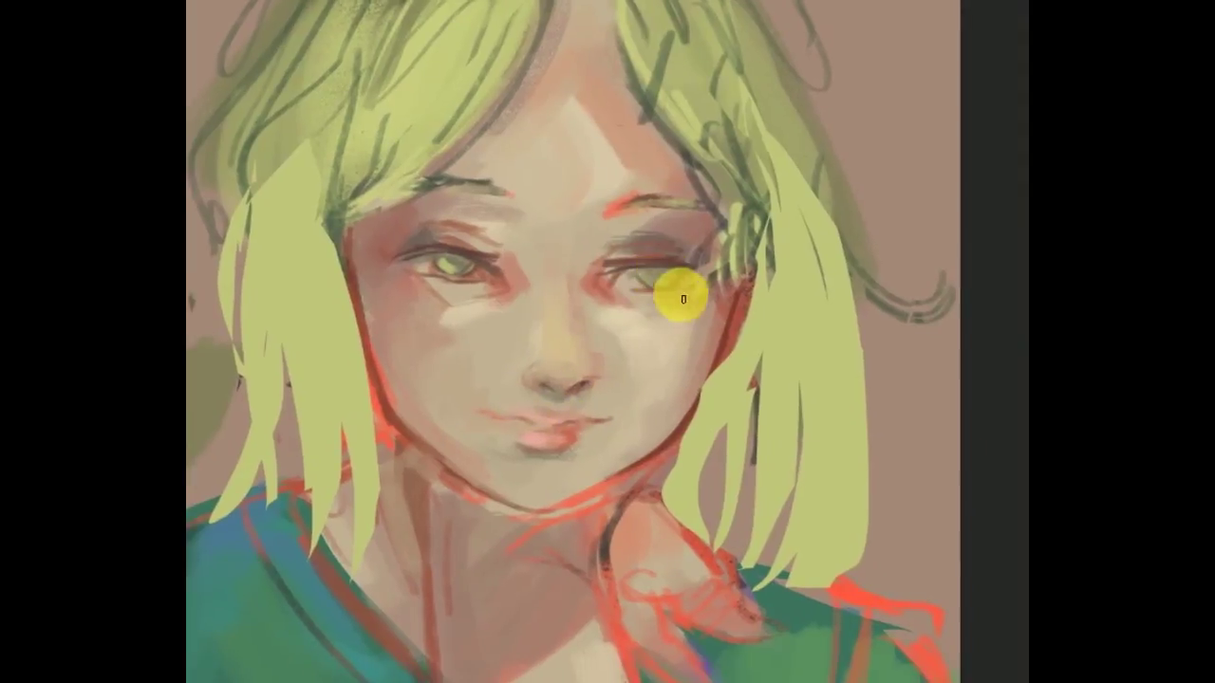
{"action": "key", "text": "m"}
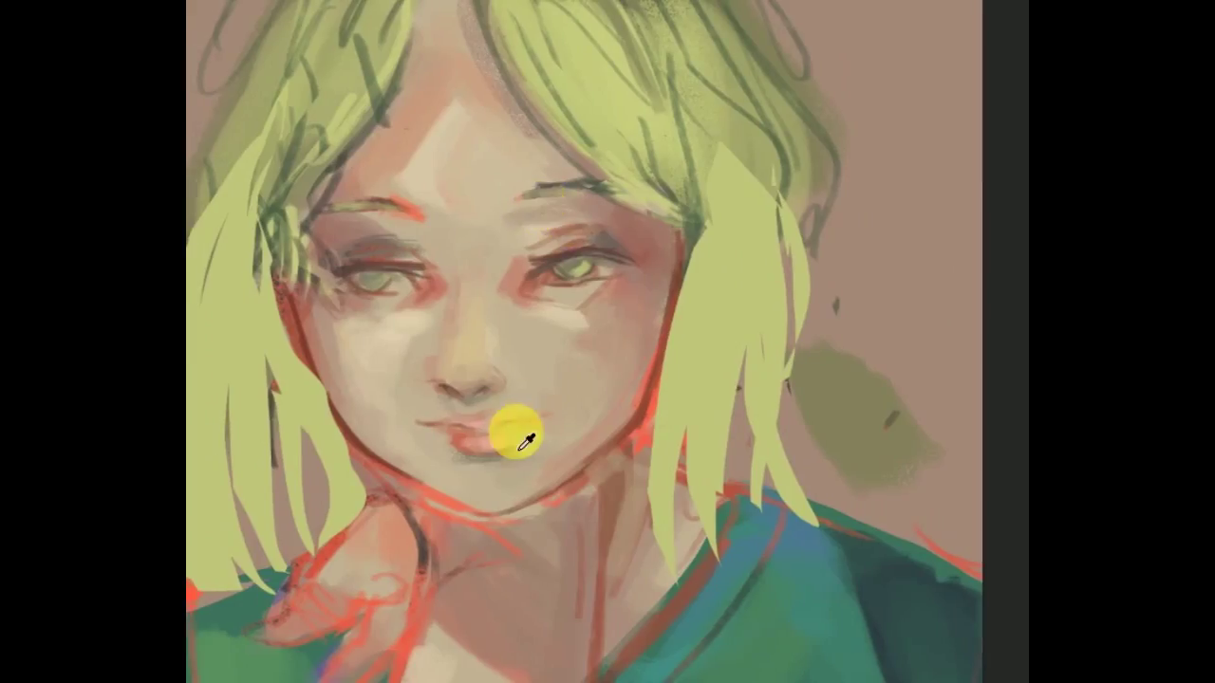
{"action": "left_click", "coordinate": [380, 278]}
{"action": "left_click", "coordinate": [665, 181]}
{"action": "left_click", "coordinate": [576, 189]}
{"action": "left_click", "coordinate": [364, 272]}
{"action": "left_click", "coordinate": [684, 408]}
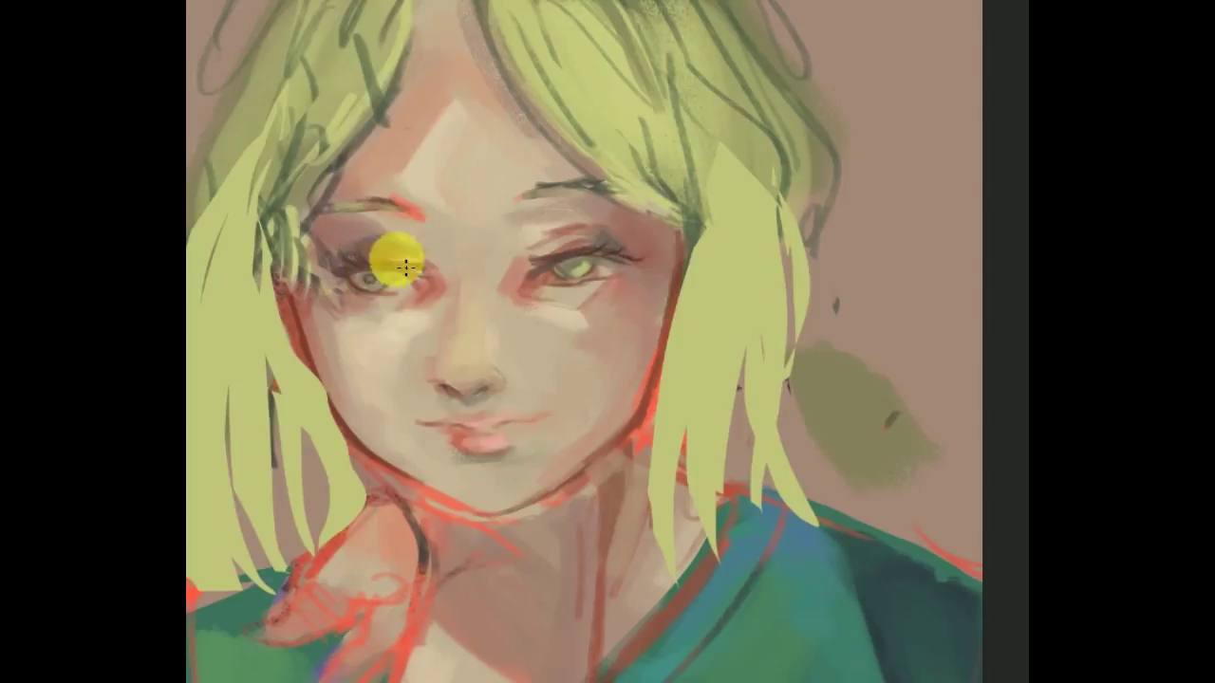
Mirror the view repeatedly to check symmetry and touch up the eye with a small dab
{"action": "key", "text": "m"}
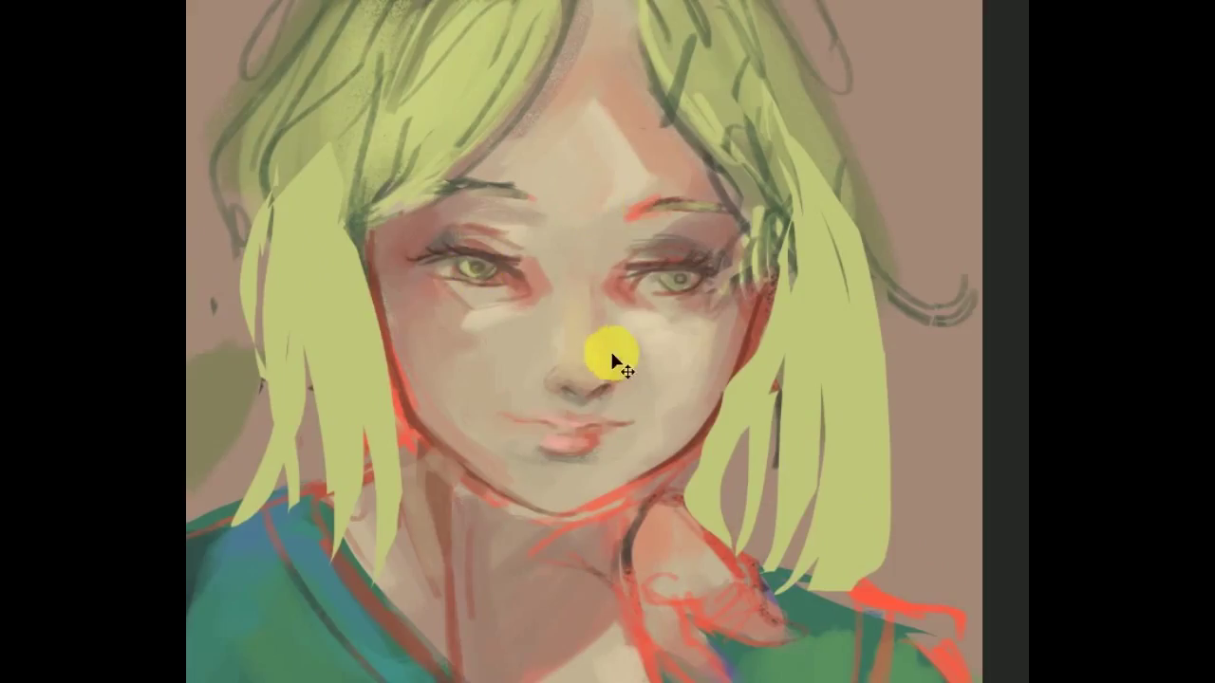
{"action": "key", "text": "m"}
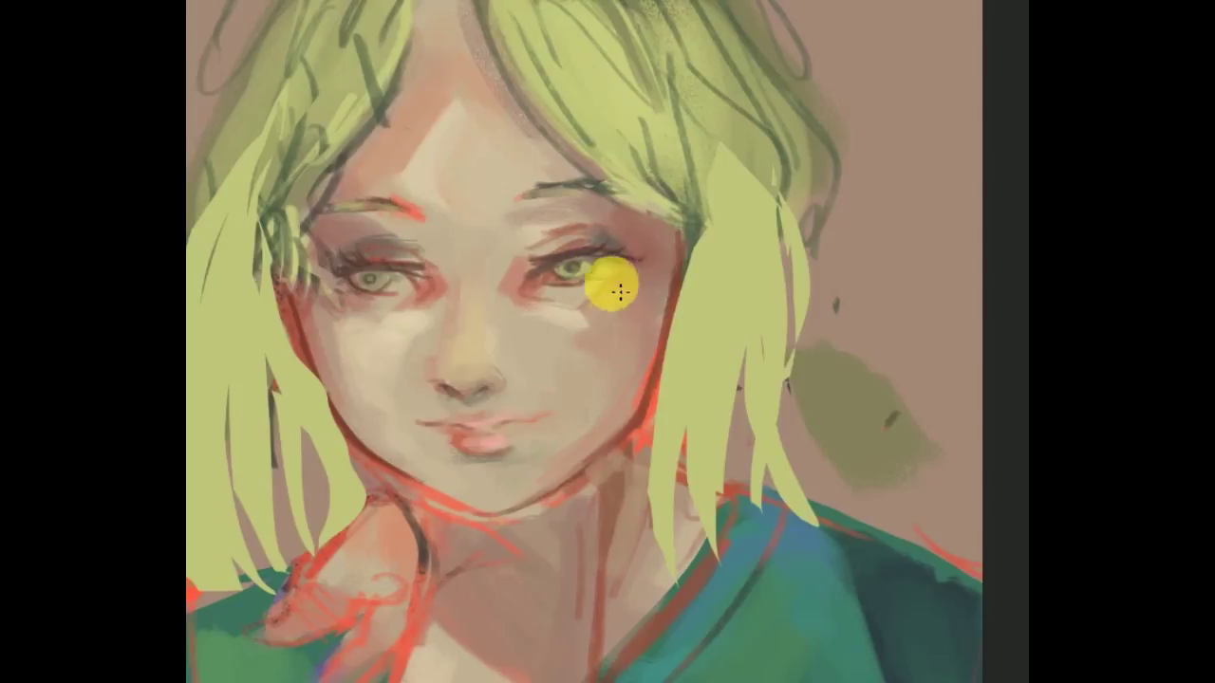
{"action": "key", "text": "m"}
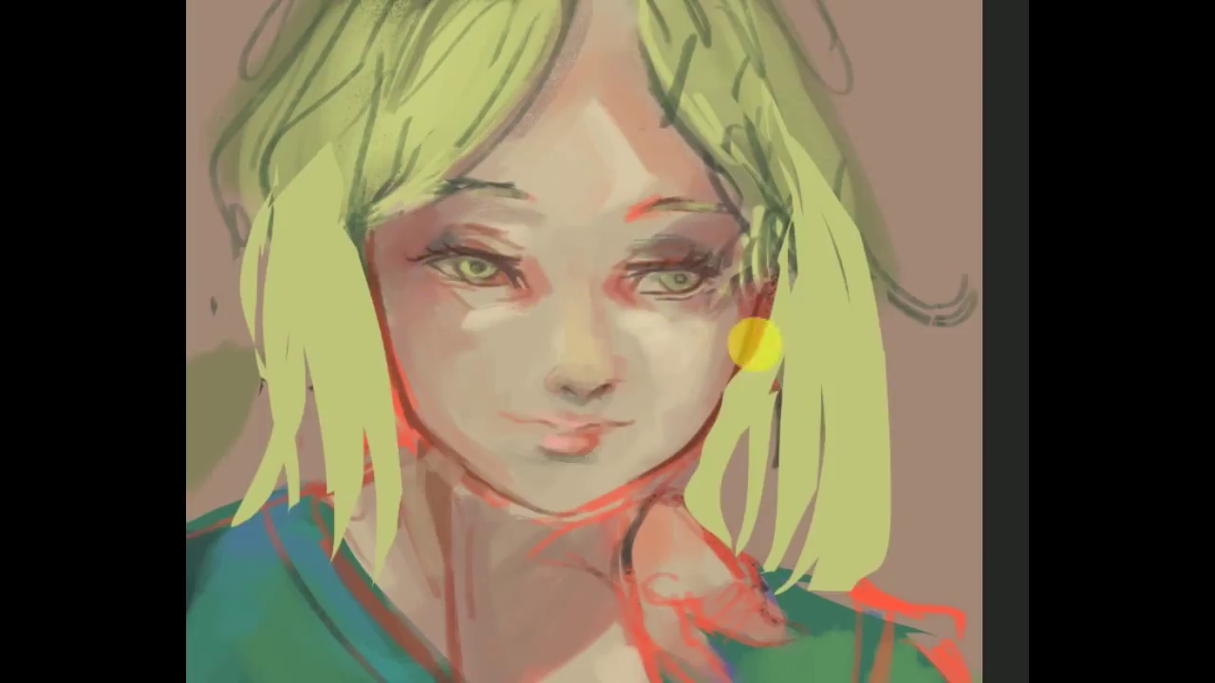
{"action": "key", "text": "m"}
{"action": "left_click", "coordinate": [555, 272]}
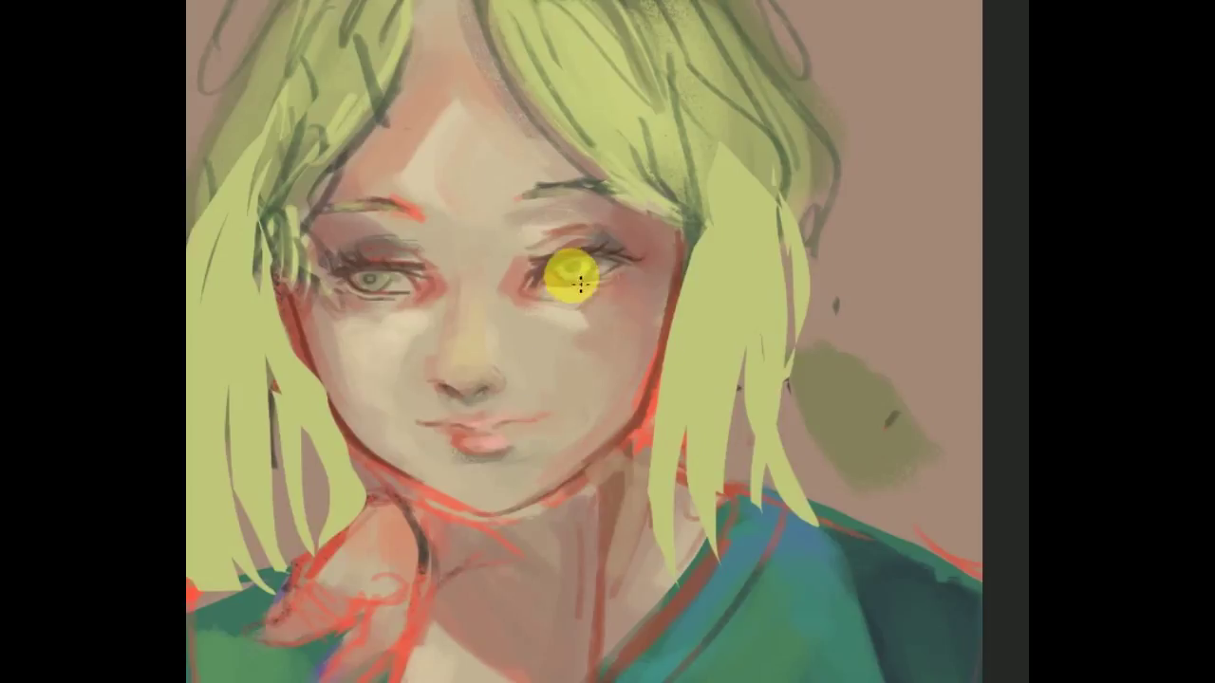
{"action": "key", "text": "m"}
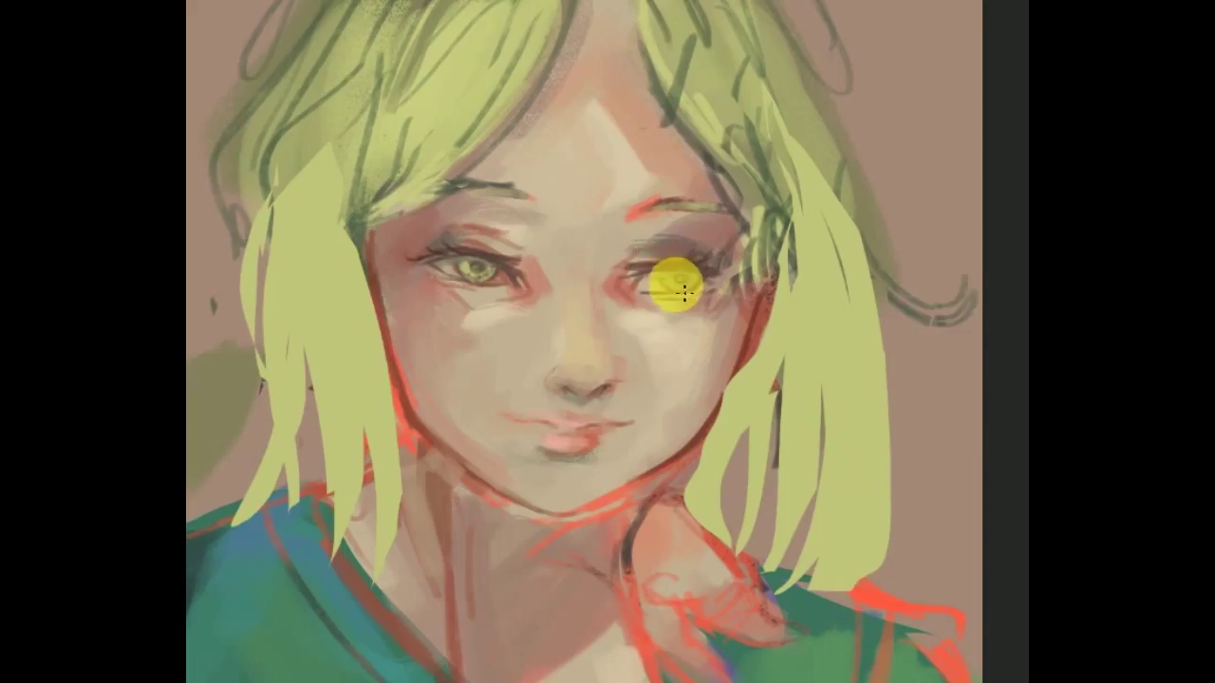
{"action": "right_click", "coordinate": [501, 371]}
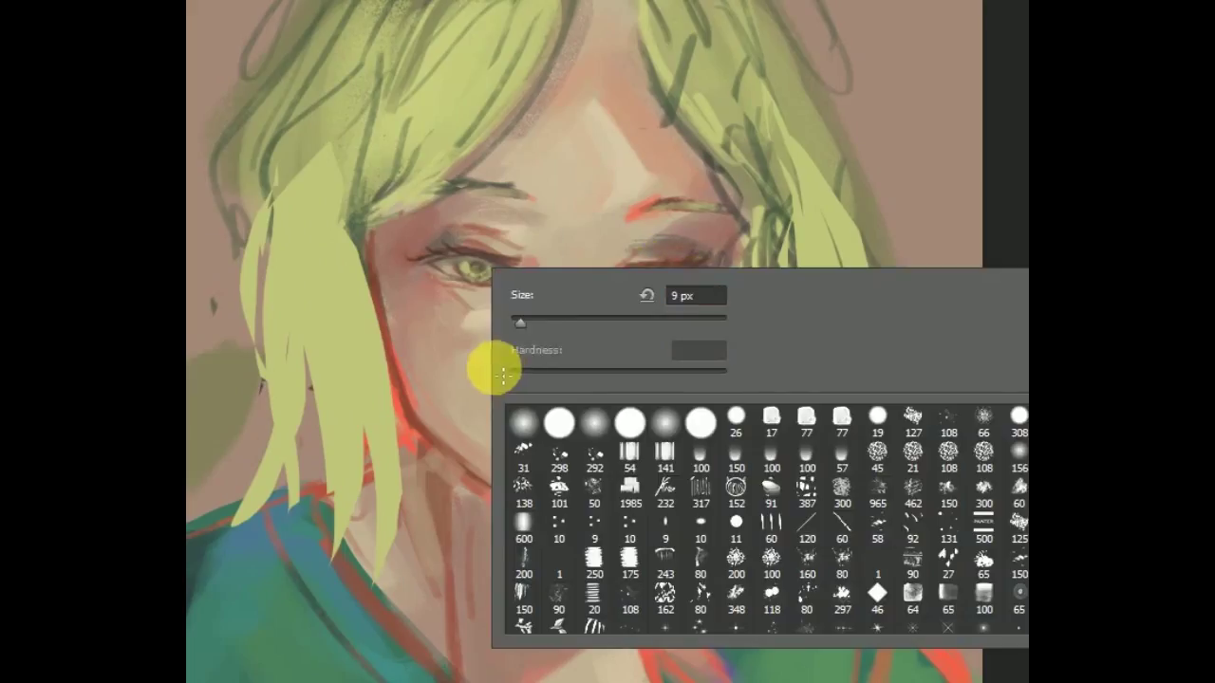
{"action": "left_click", "coordinate": [610, 380]}
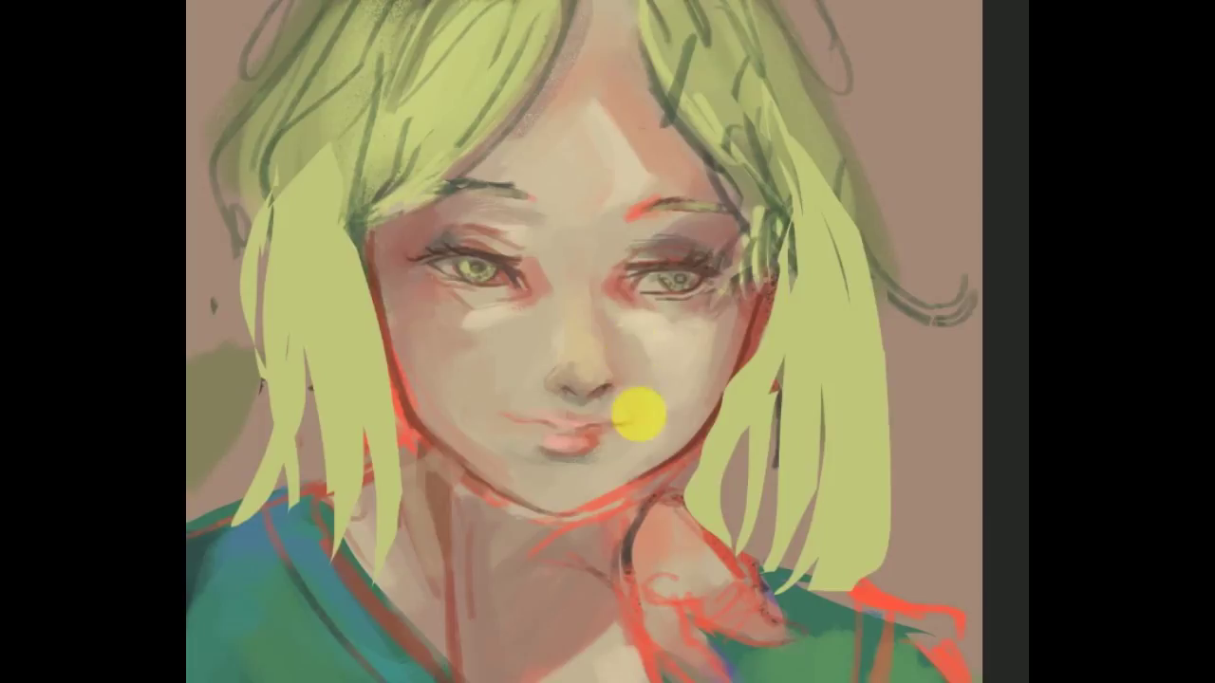
Sample skin tones and paint strokes over the left and right eyes
{"action": "left_click", "coordinate": [610, 308]}
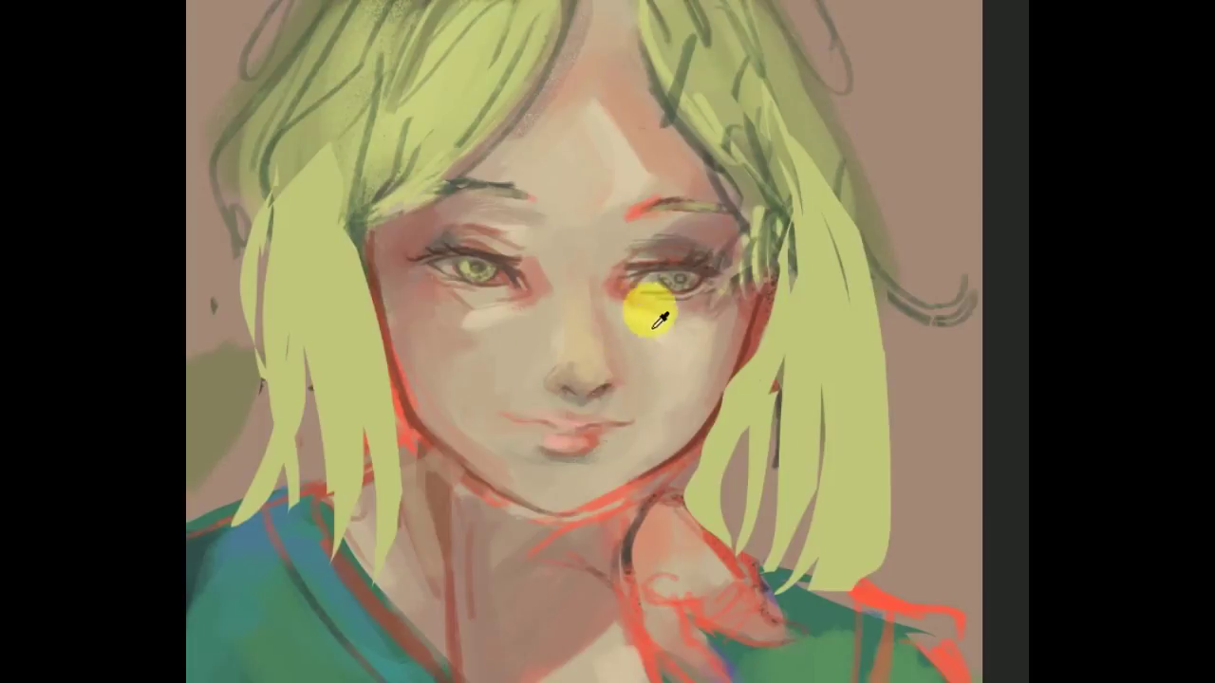
{"action": "left_click", "coordinate": [680, 332]}
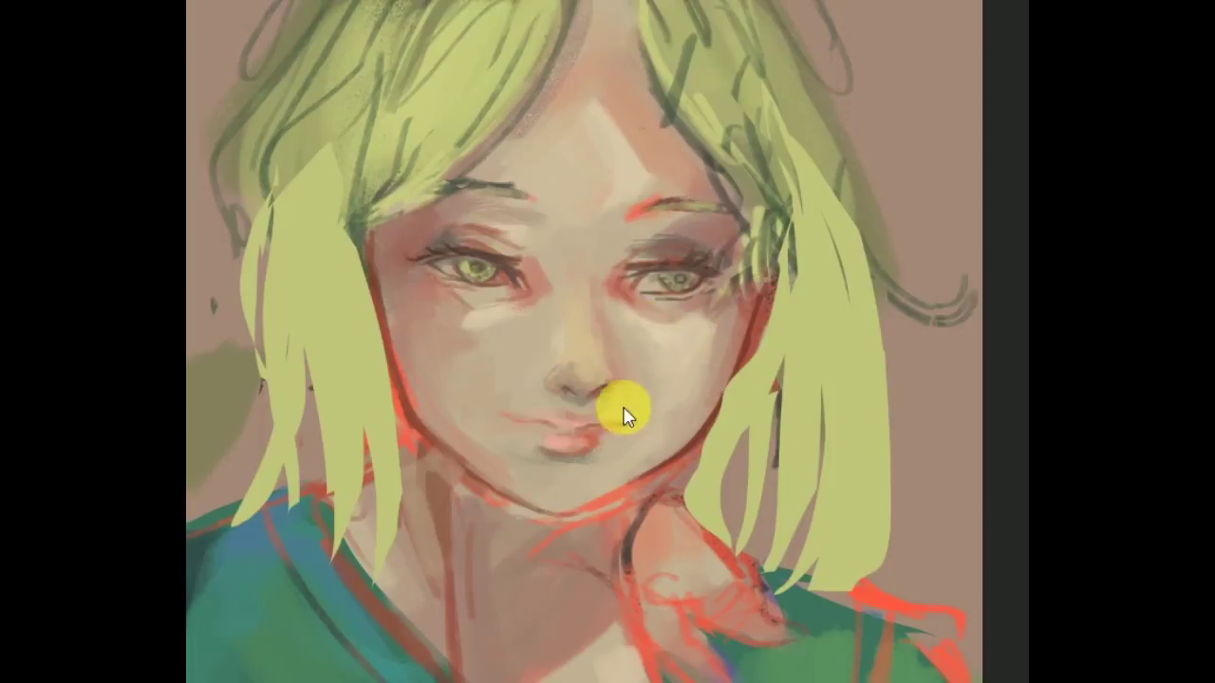
{"action": "key", "text": "m"}
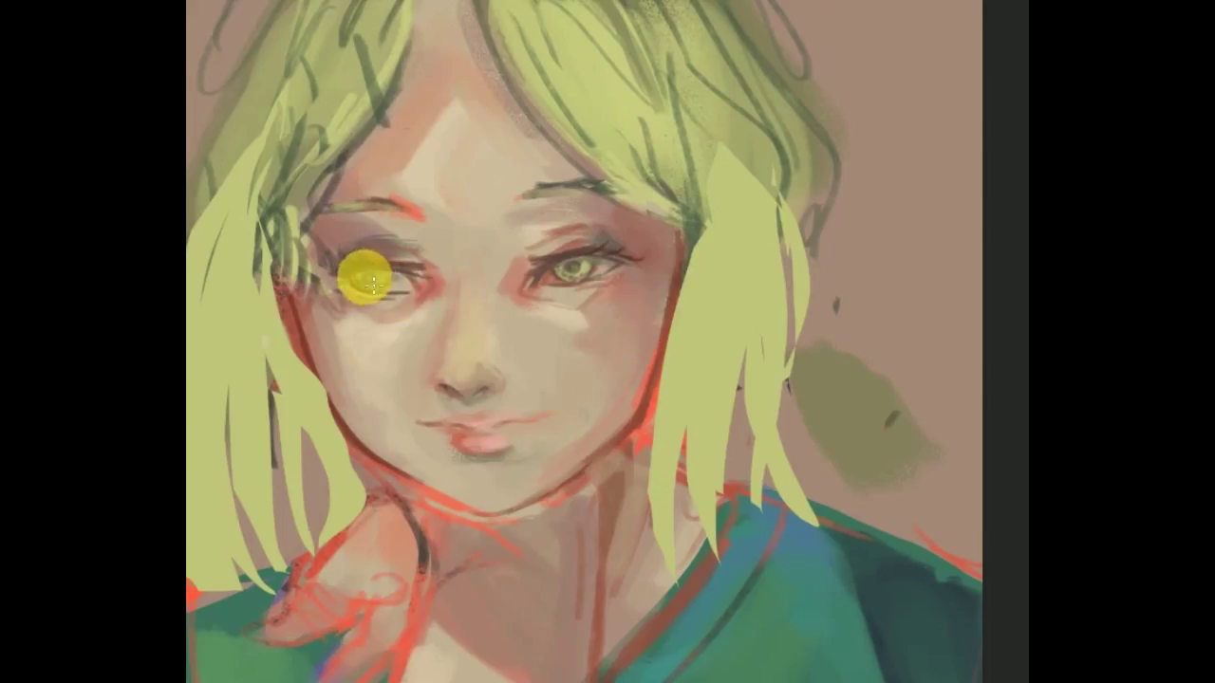
{"action": "left_click_drag", "start_coordinate": [350, 285], "coordinate": [624, 296]}
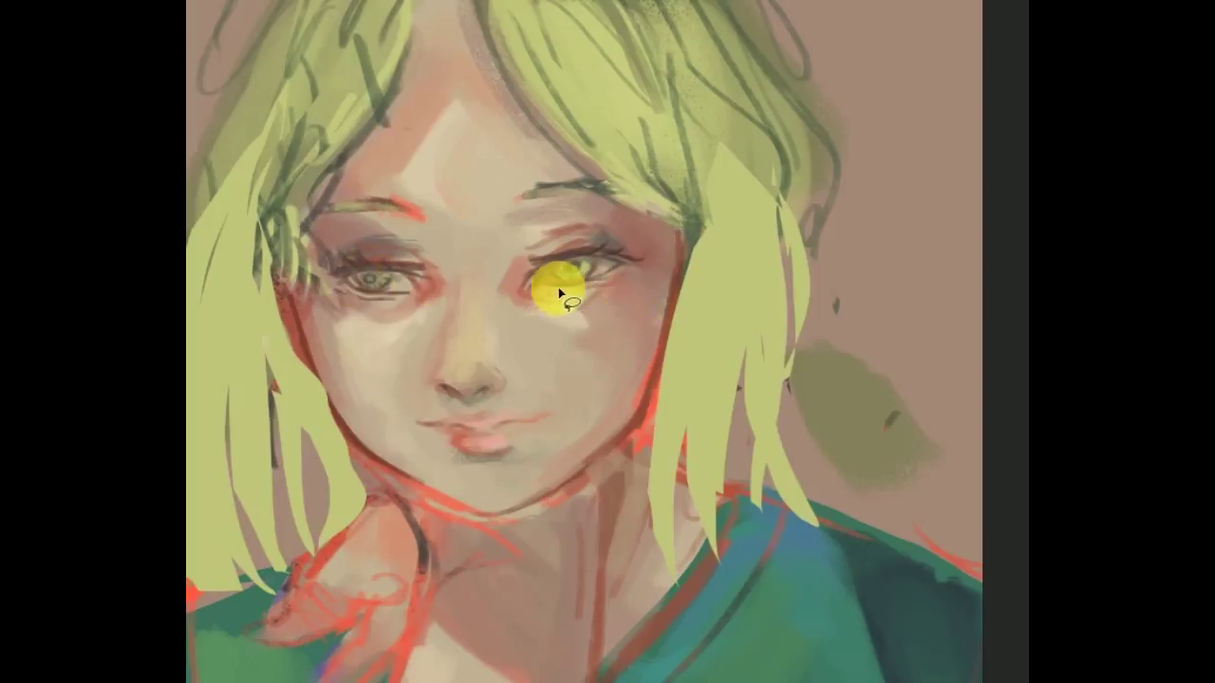
{"action": "left_click_drag", "start_coordinate": [556, 284], "coordinate": [618, 255]}
{"action": "left_click", "coordinate": [577, 258]}
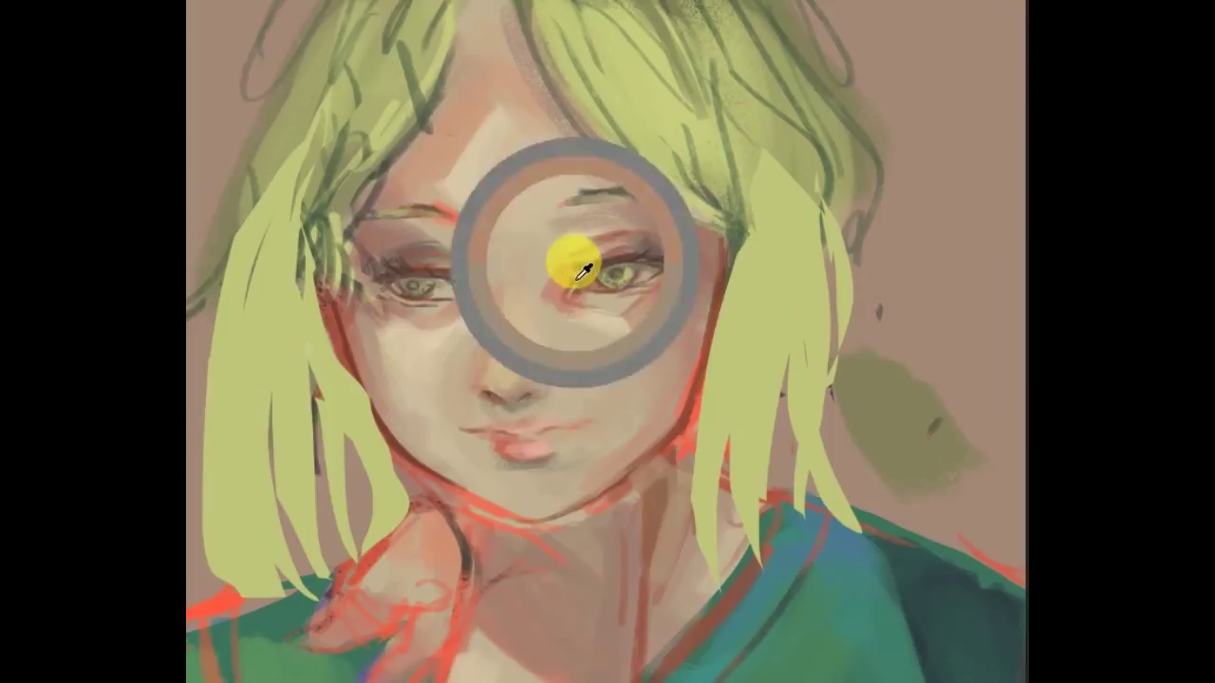
{"action": "left_click", "coordinate": [512, 233]}
{"action": "left_click", "coordinate": [607, 252]}
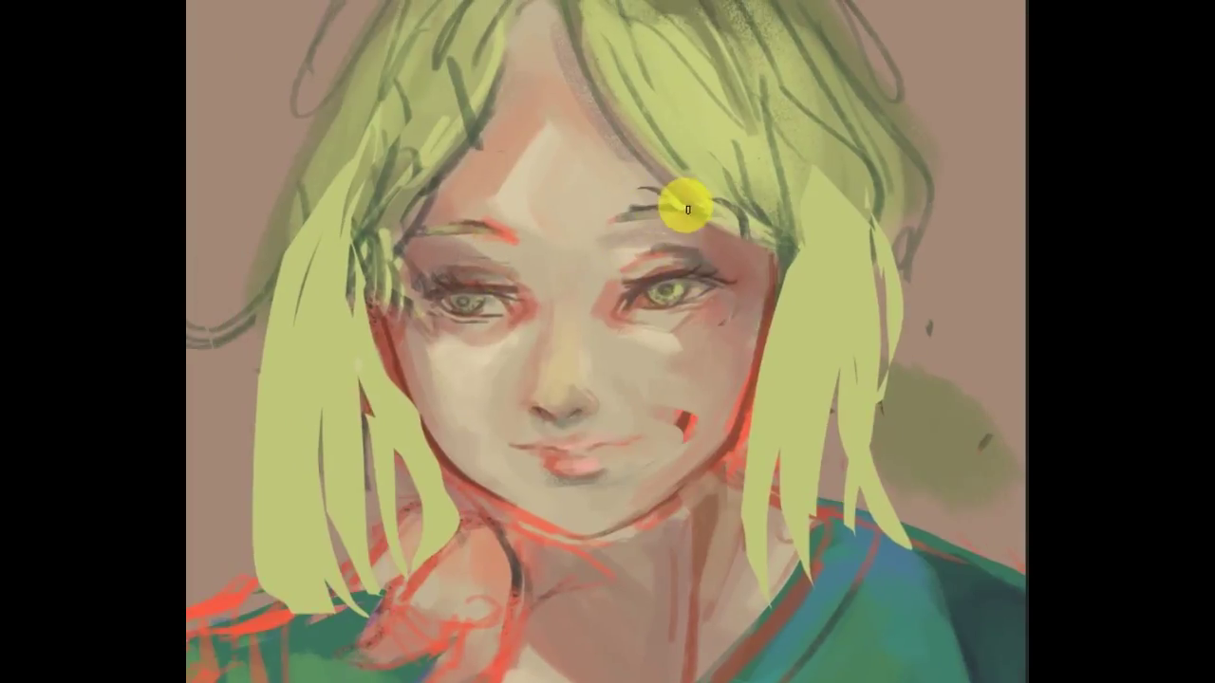
Mirror the view and sample colours from both eyes to compare them
{"action": "key", "text": "h"}
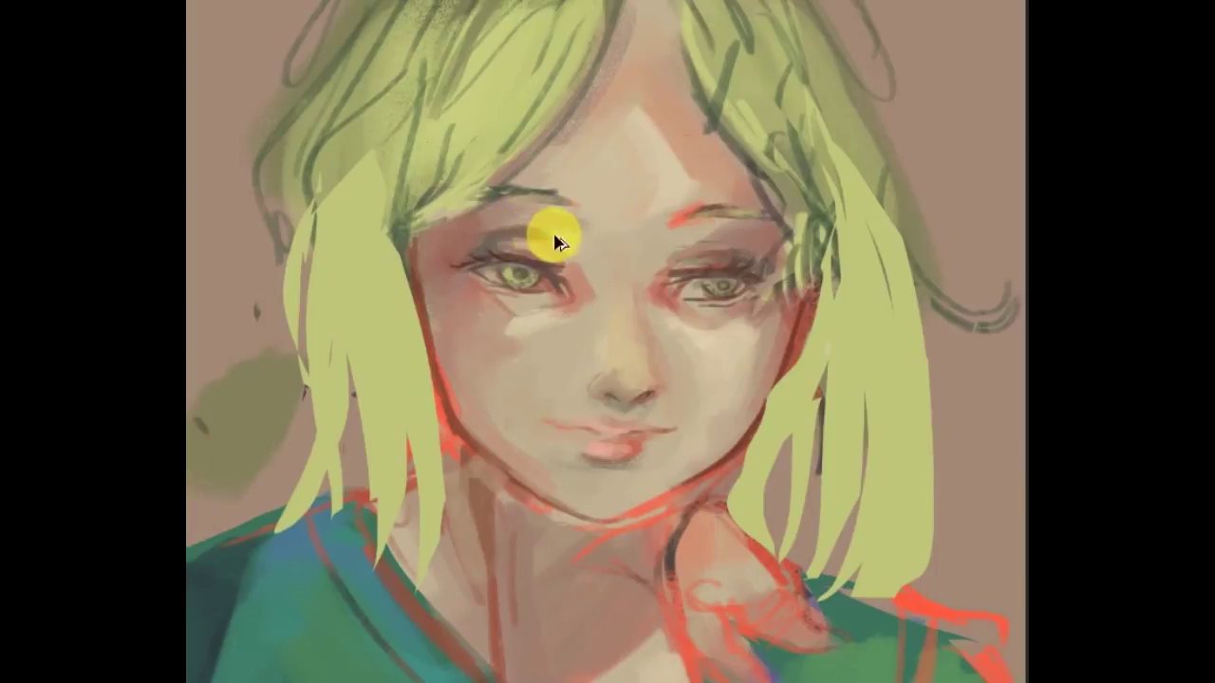
{"action": "left_click_drag", "start_coordinate": [759, 296], "coordinate": [636, 277]}
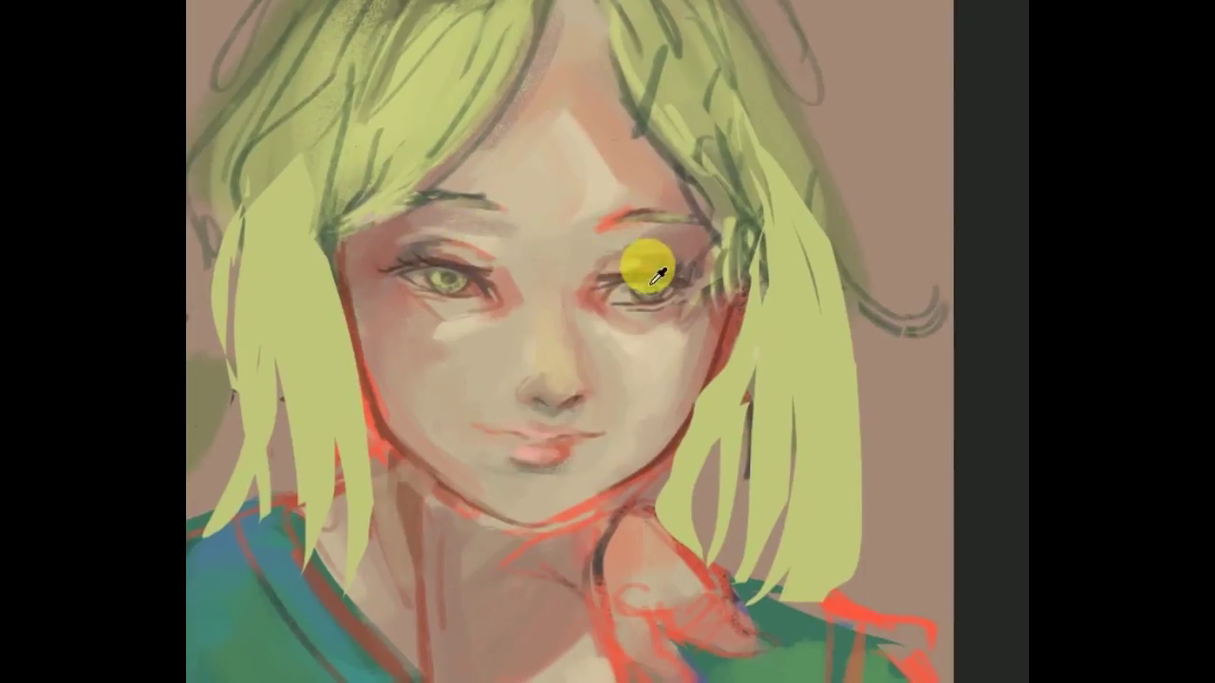
{"action": "left_click", "coordinate": [475, 249]}
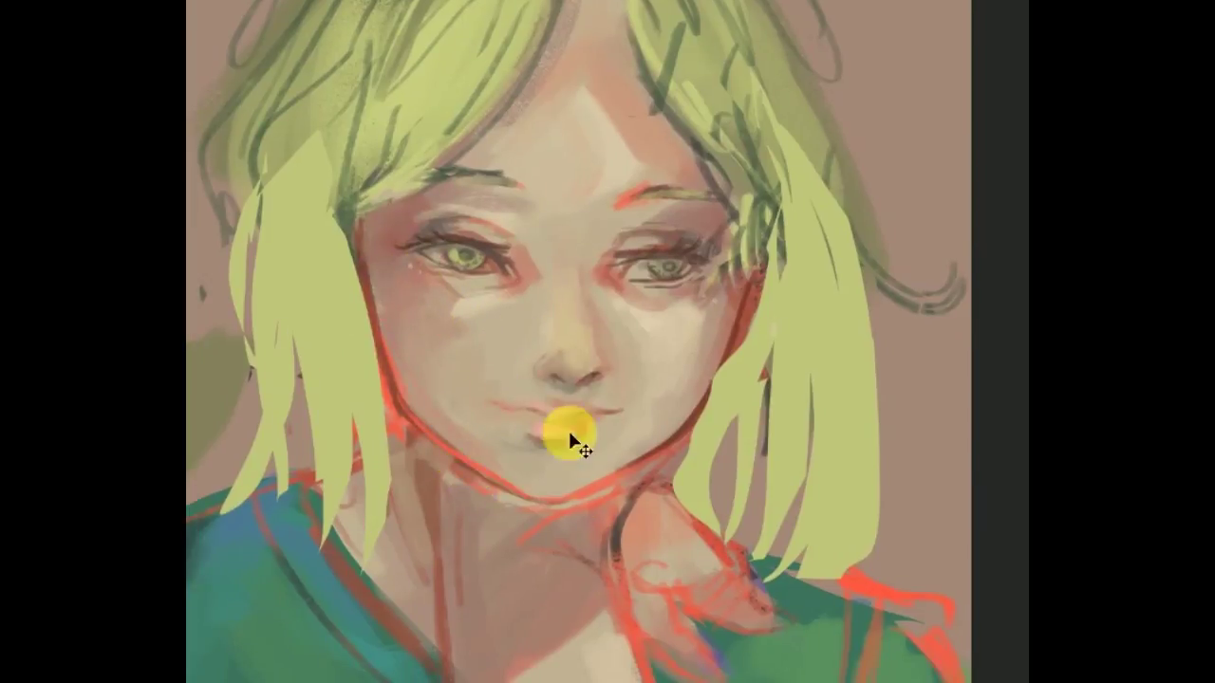
{"action": "key", "text": "m"}
{"action": "left_click", "coordinate": [573, 278]}
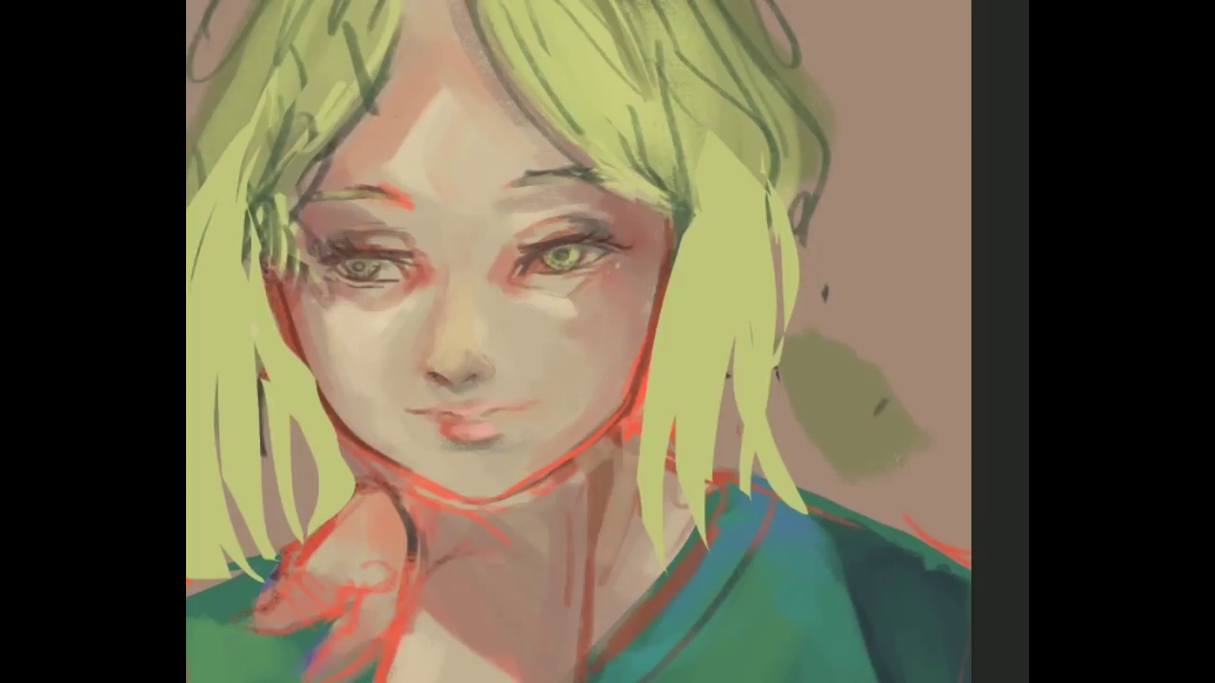
Lasso the right eye and rotate it slightly to match the left eye
{"action": "left_click_drag", "start_coordinate": [558, 277], "coordinate": [560, 275]}
{"action": "key", "text": "ctrl+t"}
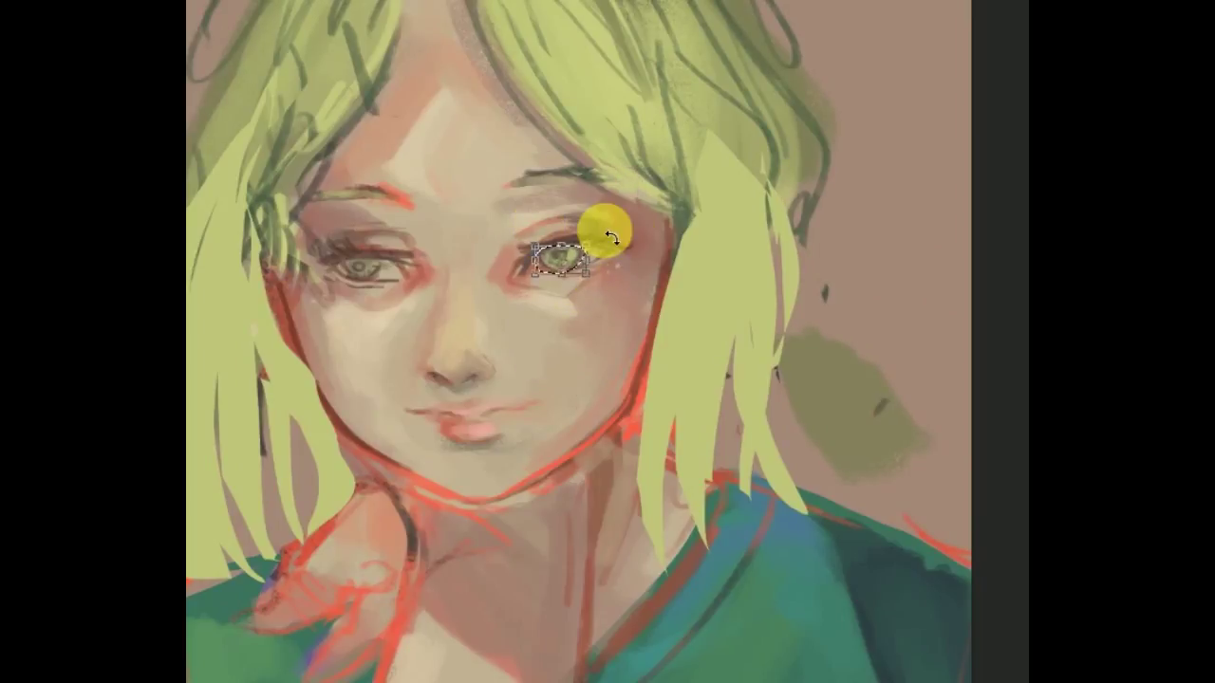
{"action": "key", "text": "m"}
{"action": "left_click_drag", "start_coordinate": [467, 244], "coordinate": [631, 201]}
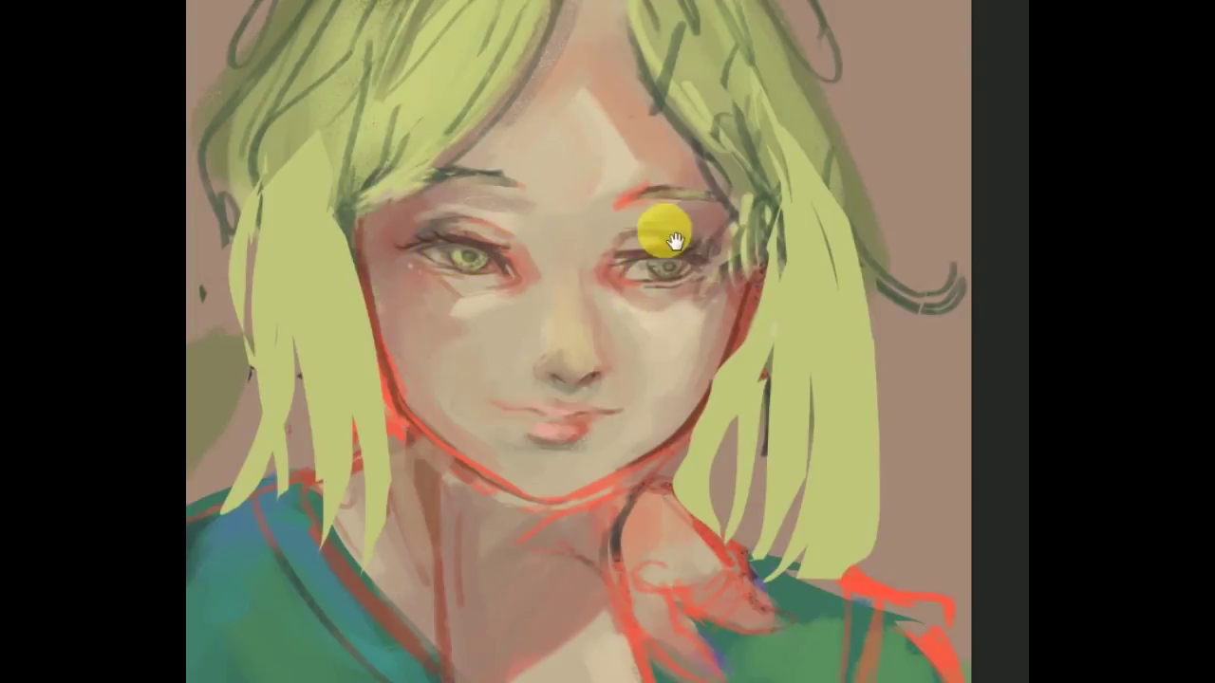
{"action": "left_click_drag", "start_coordinate": [665, 239], "coordinate": [540, 420]}
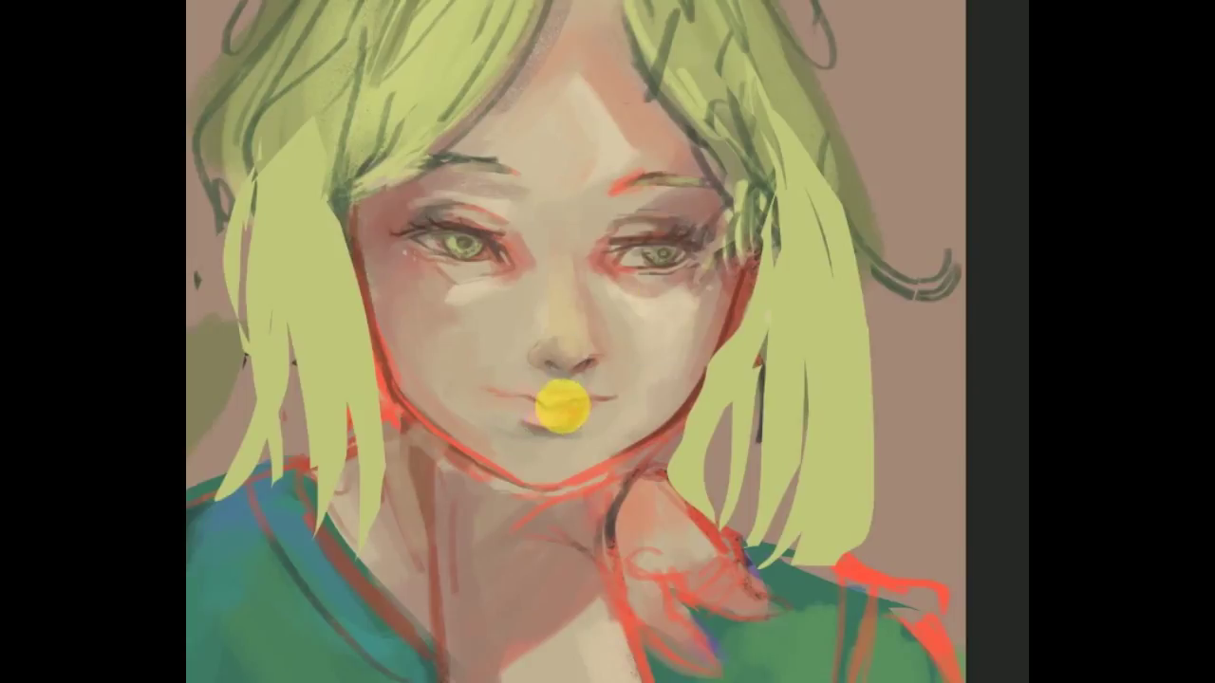
{"action": "key", "text": "m"}
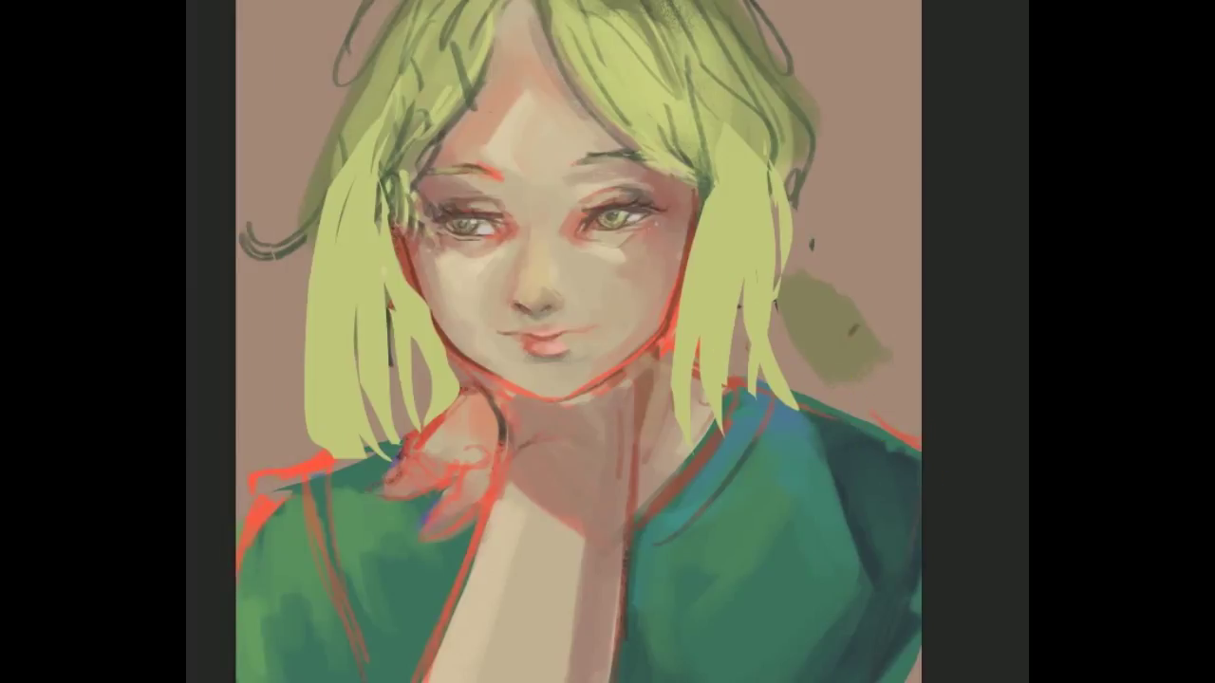
Paint over the red shoulder outline, stroke near the jaw, and add dark left-hair strands
{"action": "left_click_drag", "start_coordinate": [290, 474], "coordinate": [250, 519]}
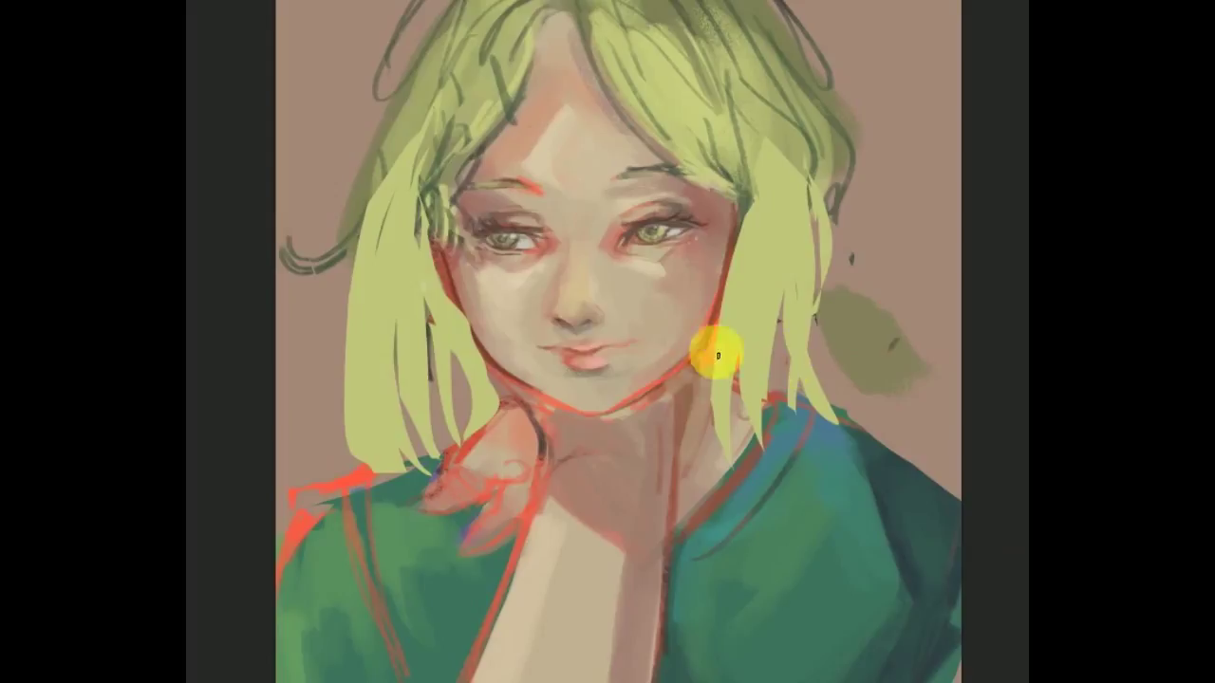
{"action": "left_click_drag", "start_coordinate": [718, 355], "coordinate": [678, 393]}
{"action": "left_click", "coordinate": [673, 244], "text": "alt"}
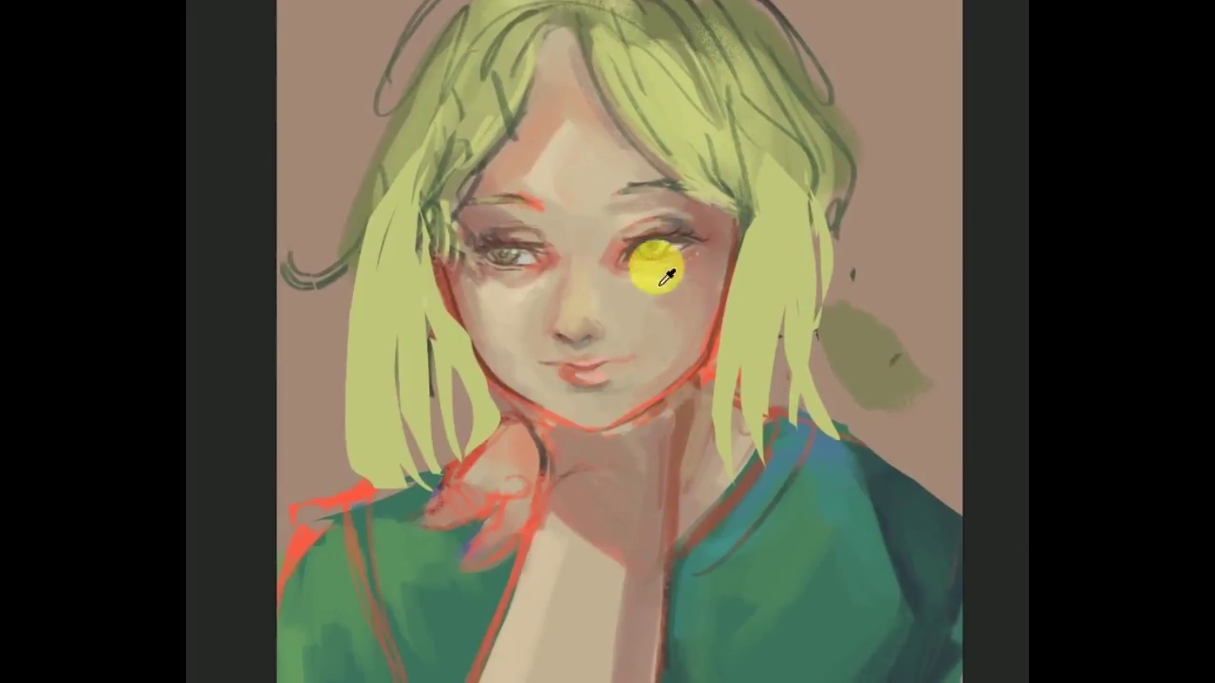
{"action": "left_click", "coordinate": [575, 273], "text": "alt"}
{"action": "left_click", "coordinate": [585, 381], "text": "alt"}
{"action": "mouse_move", "coordinate": [470, 385]}
{"action": "left_mouse_down"}
{"action": "mouse_move", "coordinate": [373, 379]}
{"action": "mouse_move", "coordinate": [420, 352]}
{"action": "mouse_move", "coordinate": [373, 510]}
{"action": "left_mouse_up"}
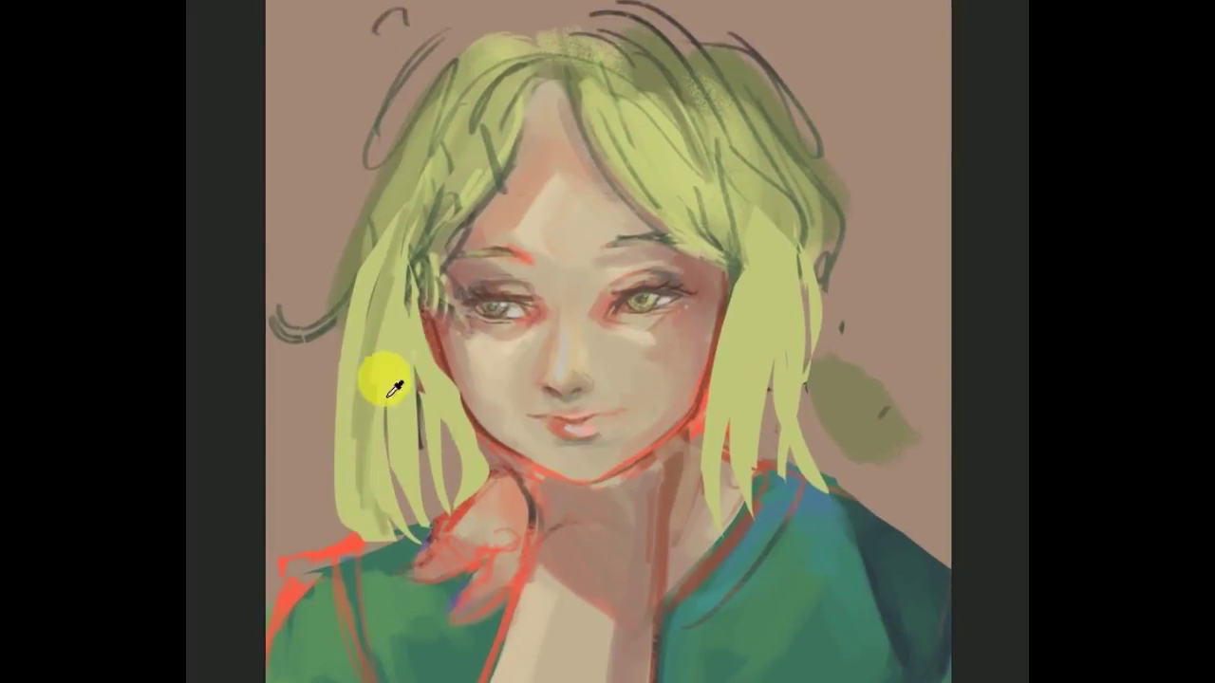
{"action": "mouse_move", "coordinate": [402, 325]}
{"action": "left_mouse_down"}
{"action": "mouse_move", "coordinate": [432, 321]}
{"action": "mouse_move", "coordinate": [440, 338]}
{"action": "left_mouse_up"}
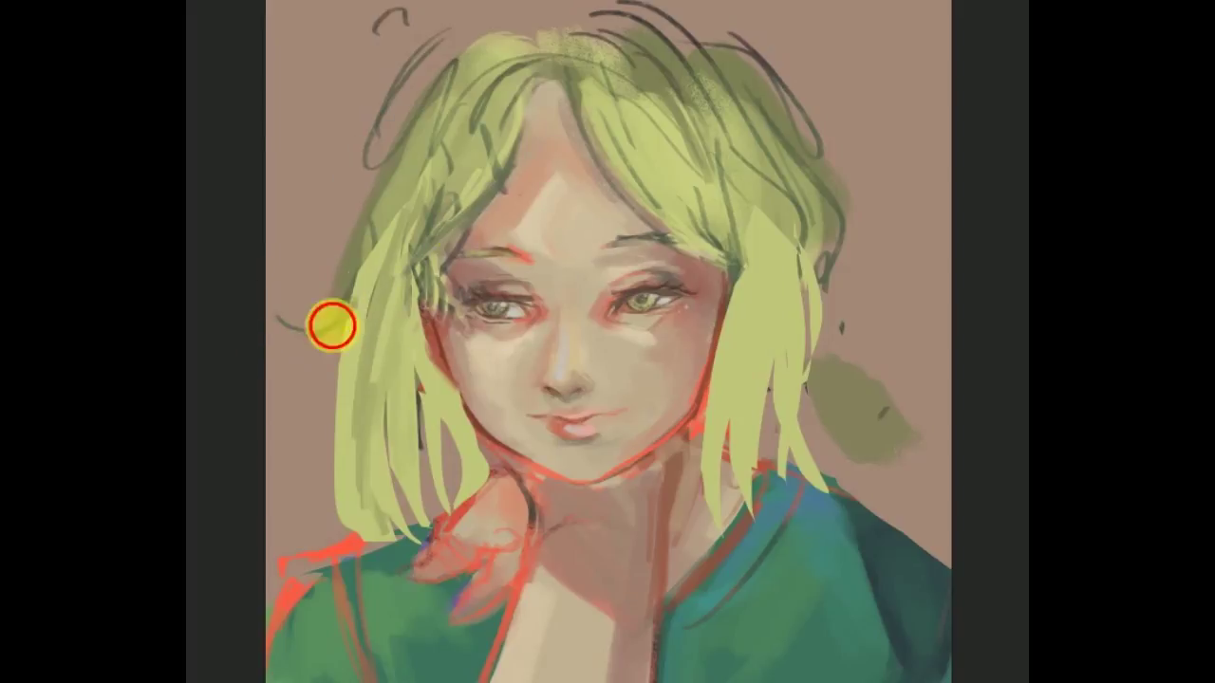
Pick up the light hair green, check brush presets, and mirror the view
{"action": "left_click", "coordinate": [380, 272], "text": "alt"}
{"action": "right_click", "coordinate": [490, 179]}
{"action": "key", "text": "Escape"}
{"action": "left_click", "coordinate": [480, 324], "text": "ctrl"}
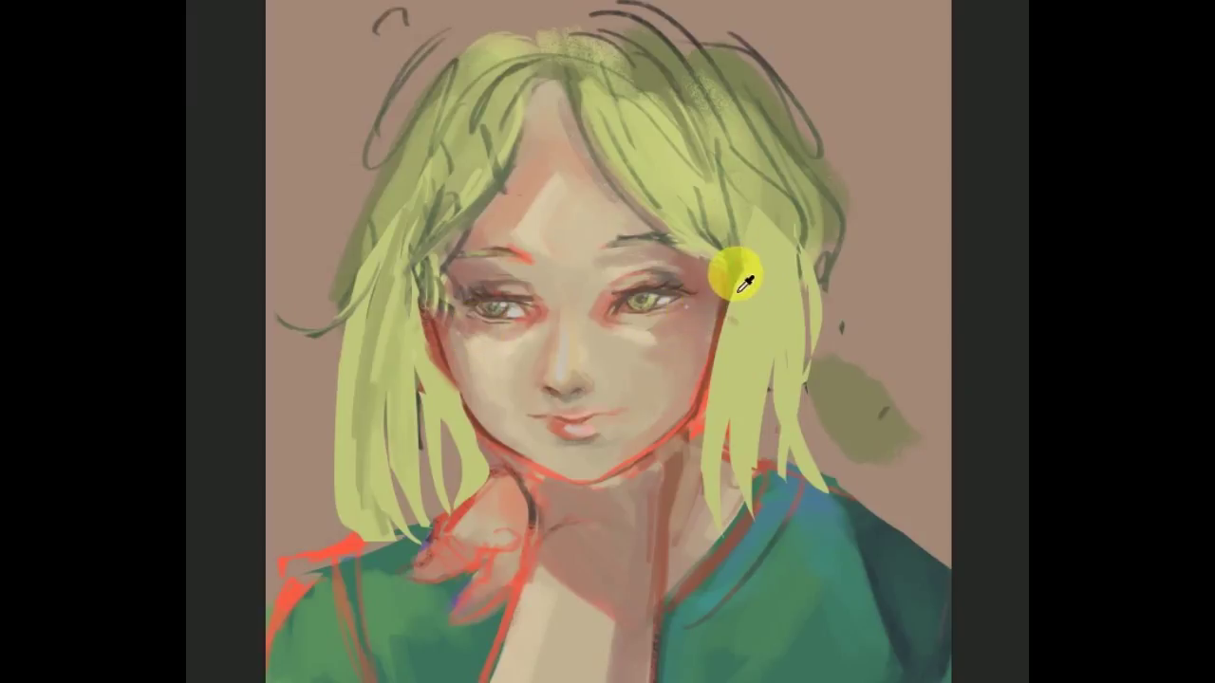
{"action": "key", "text": "m"}
{"action": "left_click", "coordinate": [711, 402], "text": "ctrl"}
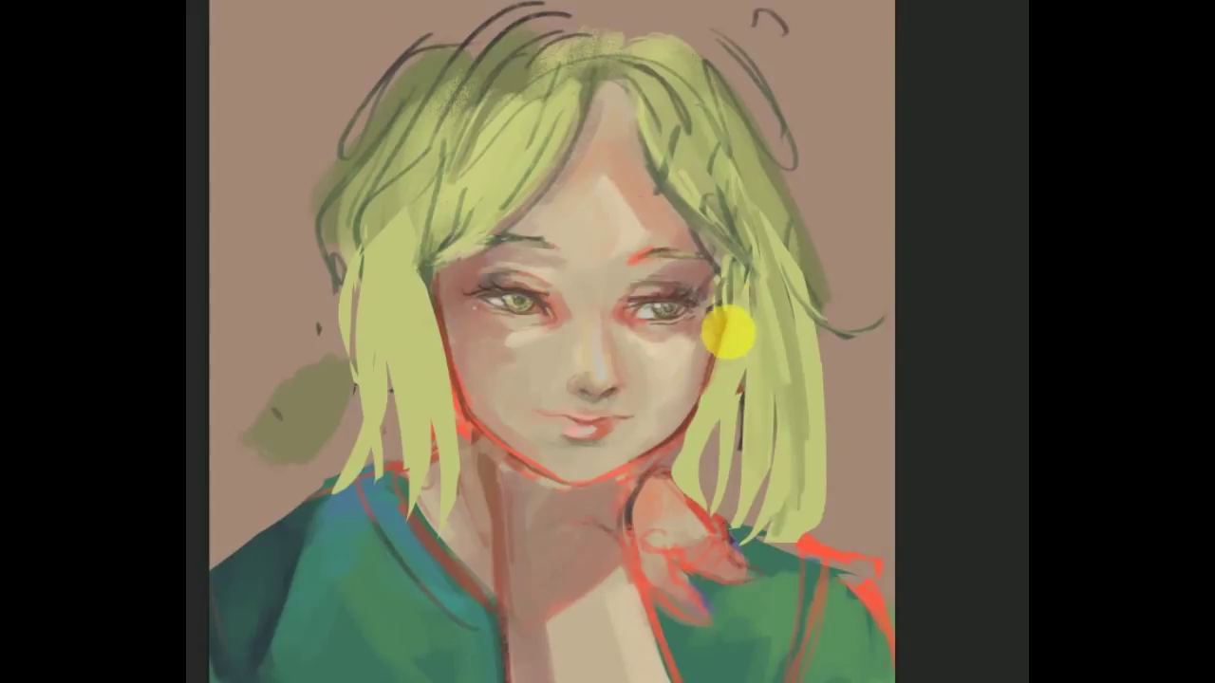
Draw dark lines along the hair edge, the face and jaw, and the right hair lock
{"action": "left_click", "coordinate": [452, 372]}
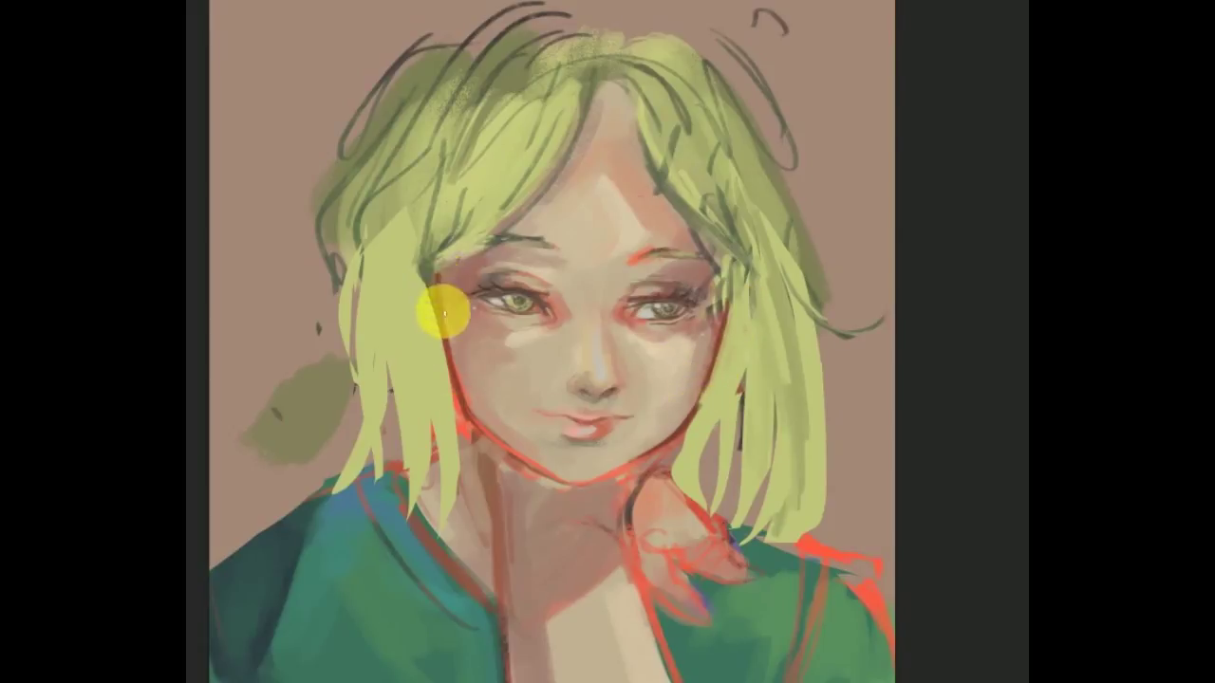
{"action": "left_click", "coordinate": [502, 34], "text": "ctrl"}
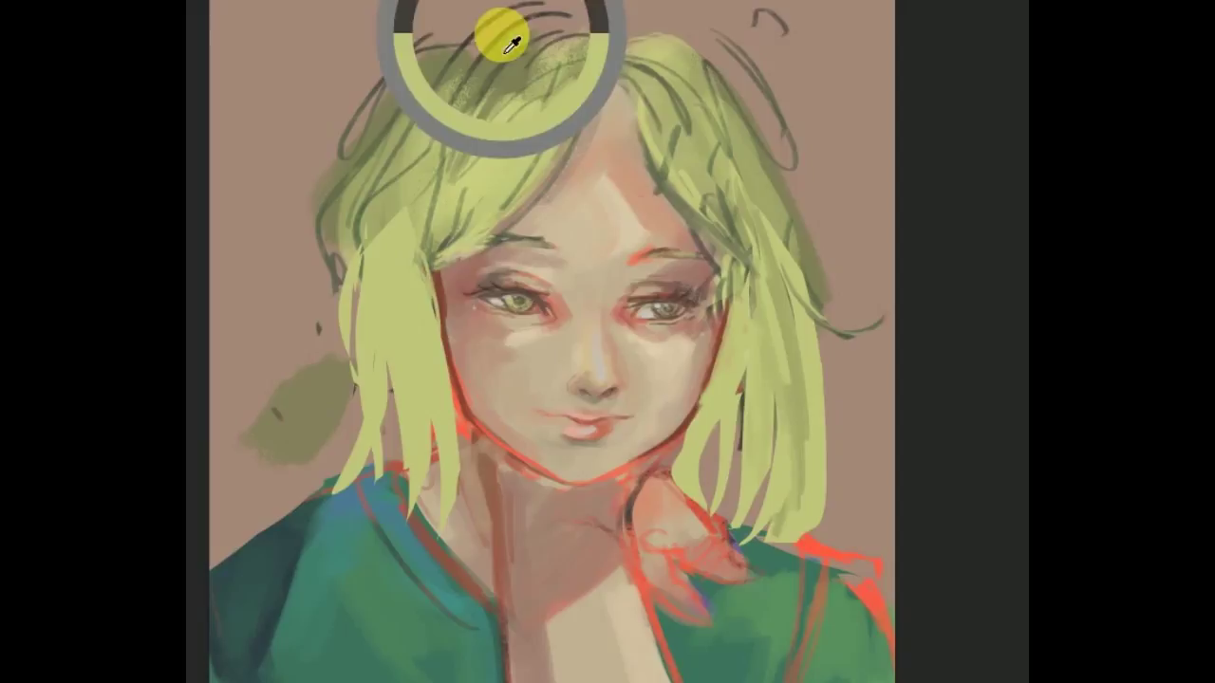
{"action": "key", "text": "m"}
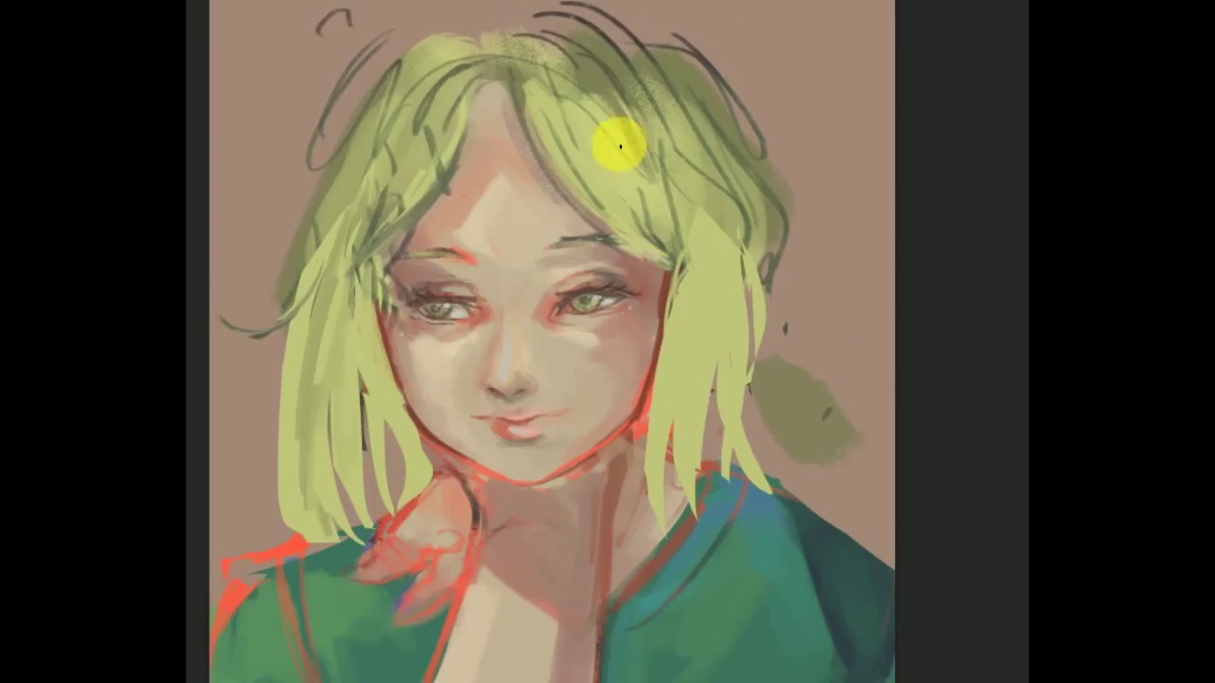
{"action": "left_click_drag", "start_coordinate": [537, 148], "coordinate": [662, 339]}
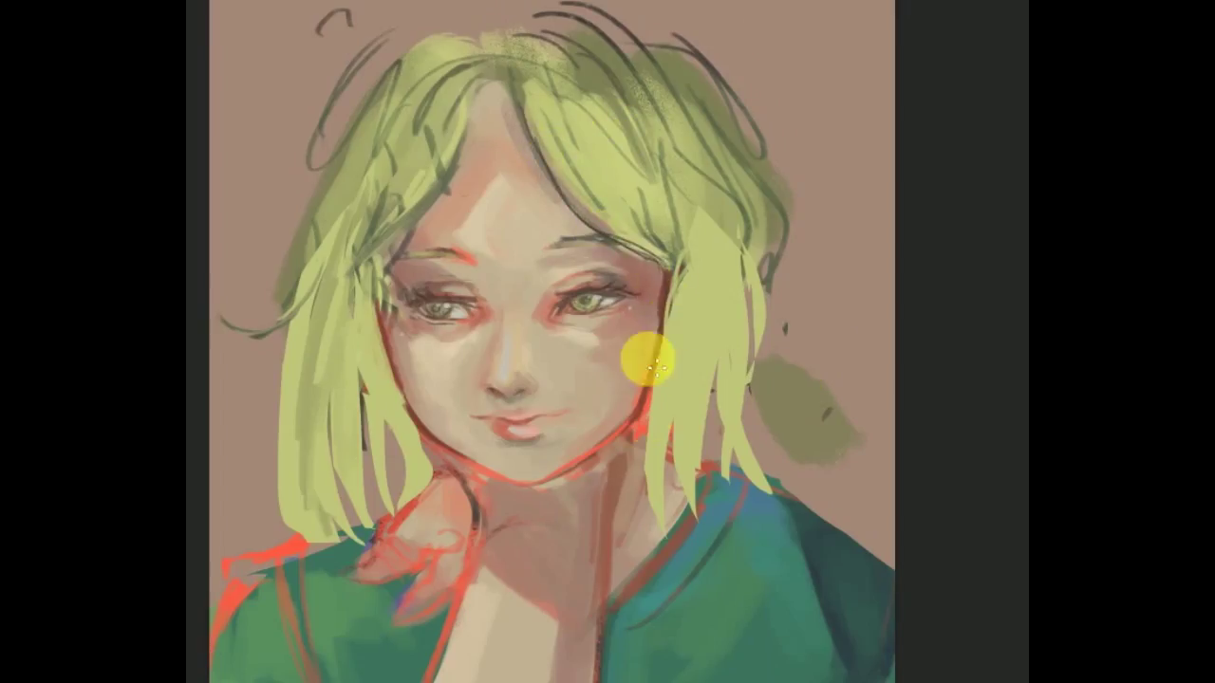
{"action": "left_click_drag", "start_coordinate": [374, 279], "coordinate": [408, 523]}
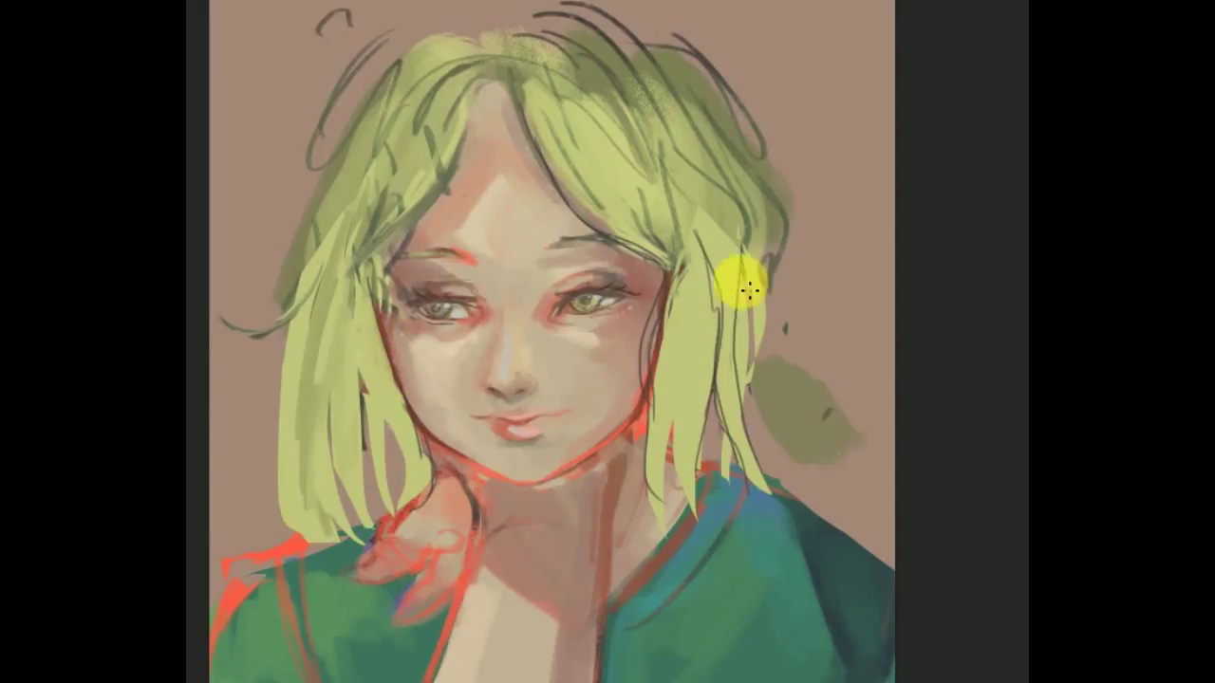
{"action": "left_click_drag", "start_coordinate": [737, 276], "coordinate": [684, 467]}
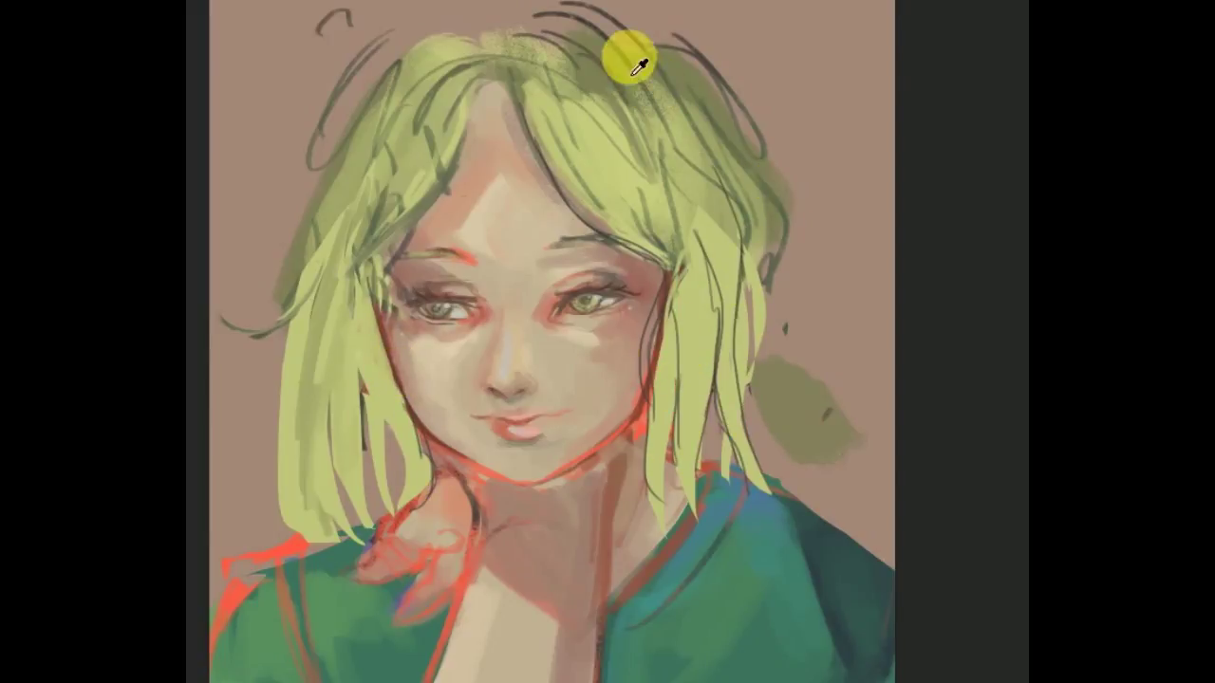
Shade the upper right hair with darker olive and sample more hair and skin shades
{"action": "left_click", "coordinate": [678, 136], "text": "alt"}
{"action": "left_click_drag", "start_coordinate": [678, 136], "coordinate": [704, 252]}
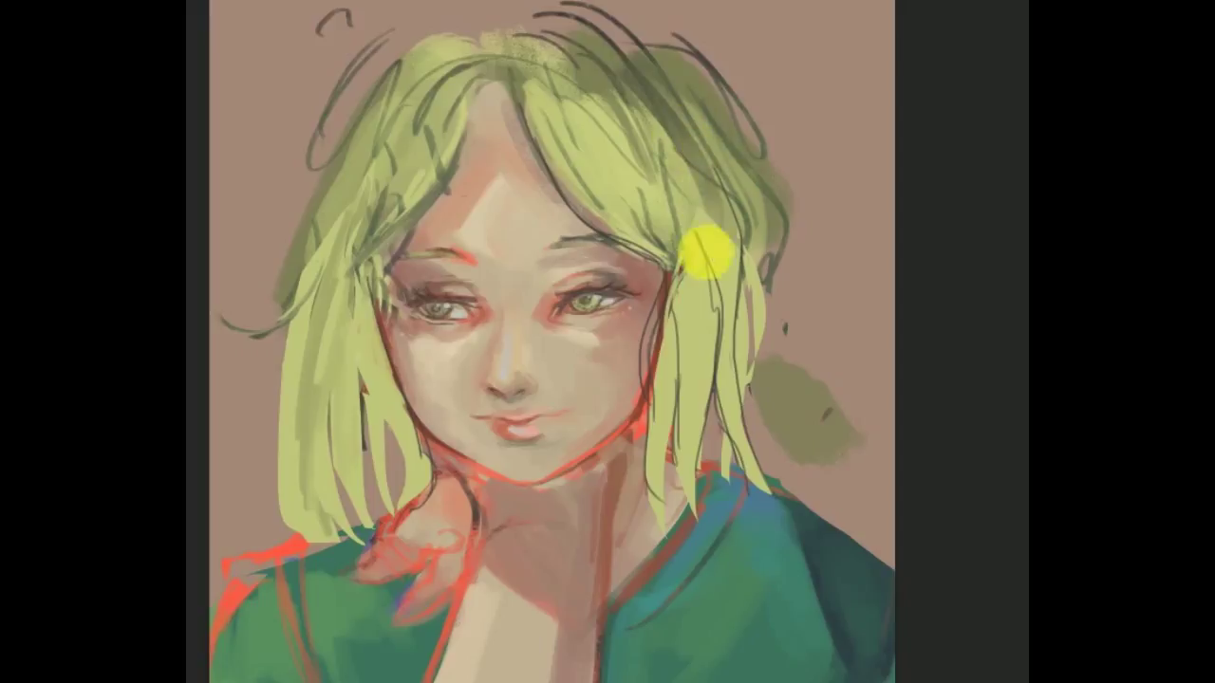
{"action": "right_click", "coordinate": [704, 253]}
{"action": "left_click", "coordinate": [576, 171], "text": "alt"}
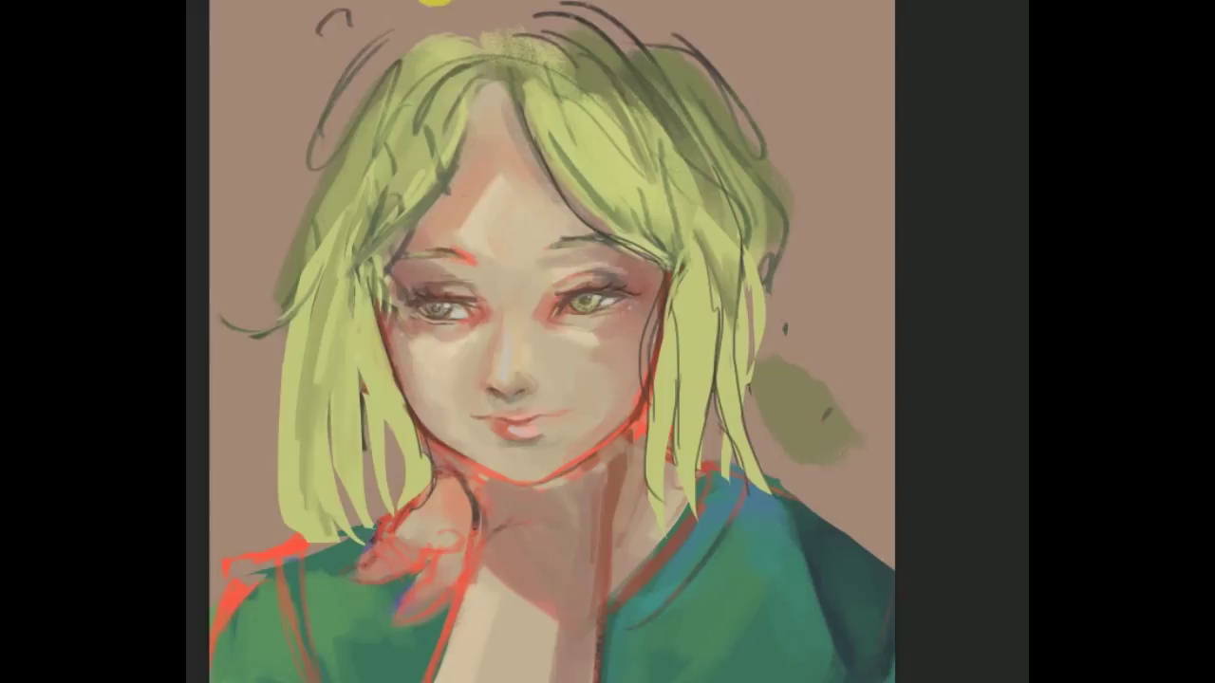
{"action": "left_click", "coordinate": [643, 154], "text": "alt"}
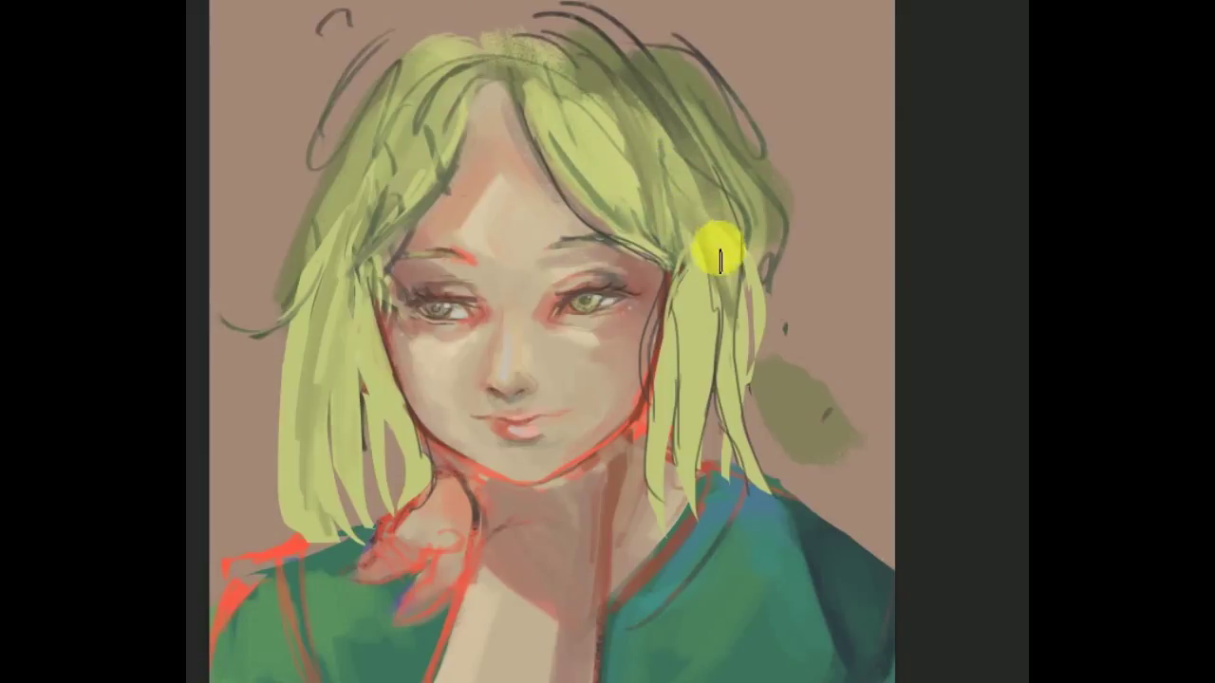
{"action": "left_click", "coordinate": [676, 261], "text": "alt"}
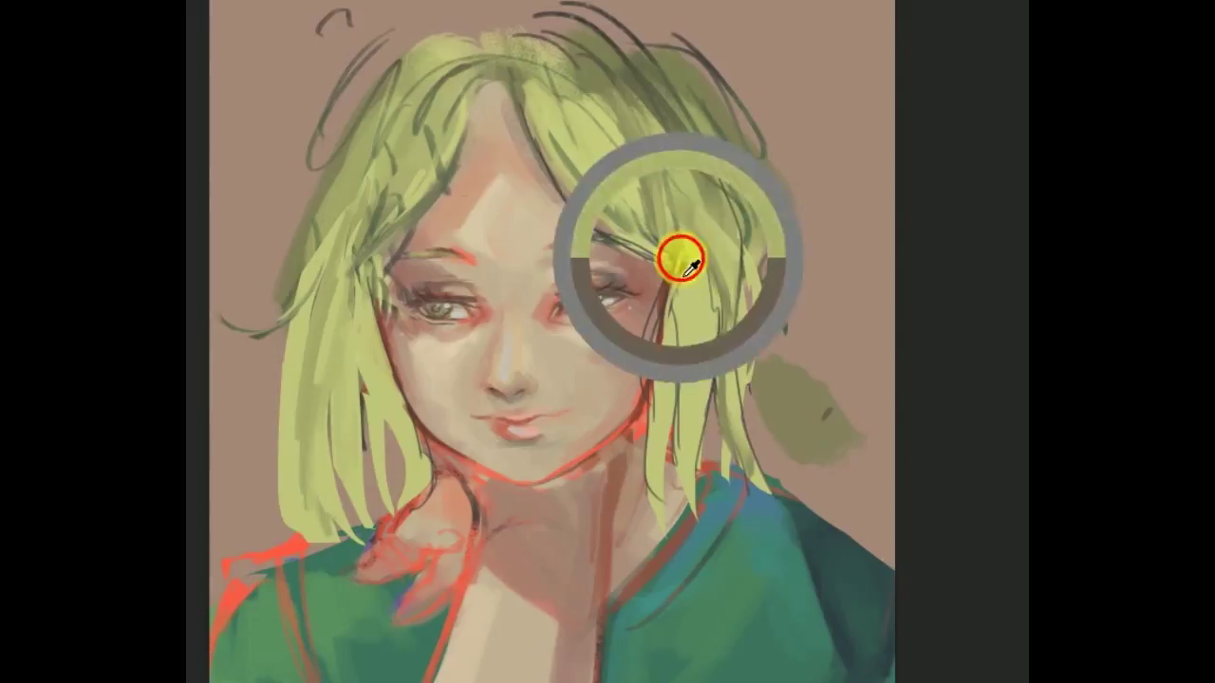
{"action": "left_click", "coordinate": [371, 344], "text": "alt"}
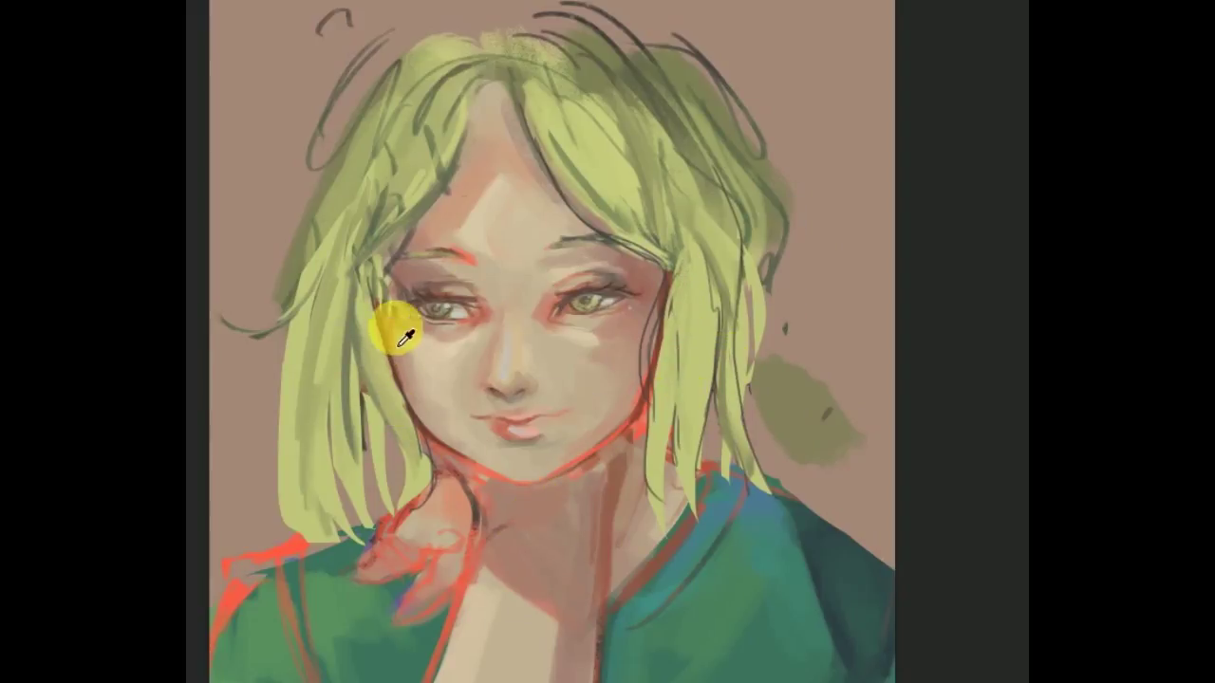
Touch up the hair beside the cheek and paint darker green across the top of the hair
{"action": "key", "text": "m"}
{"action": "left_click_drag", "start_coordinate": [426, 263], "coordinate": [457, 325]}
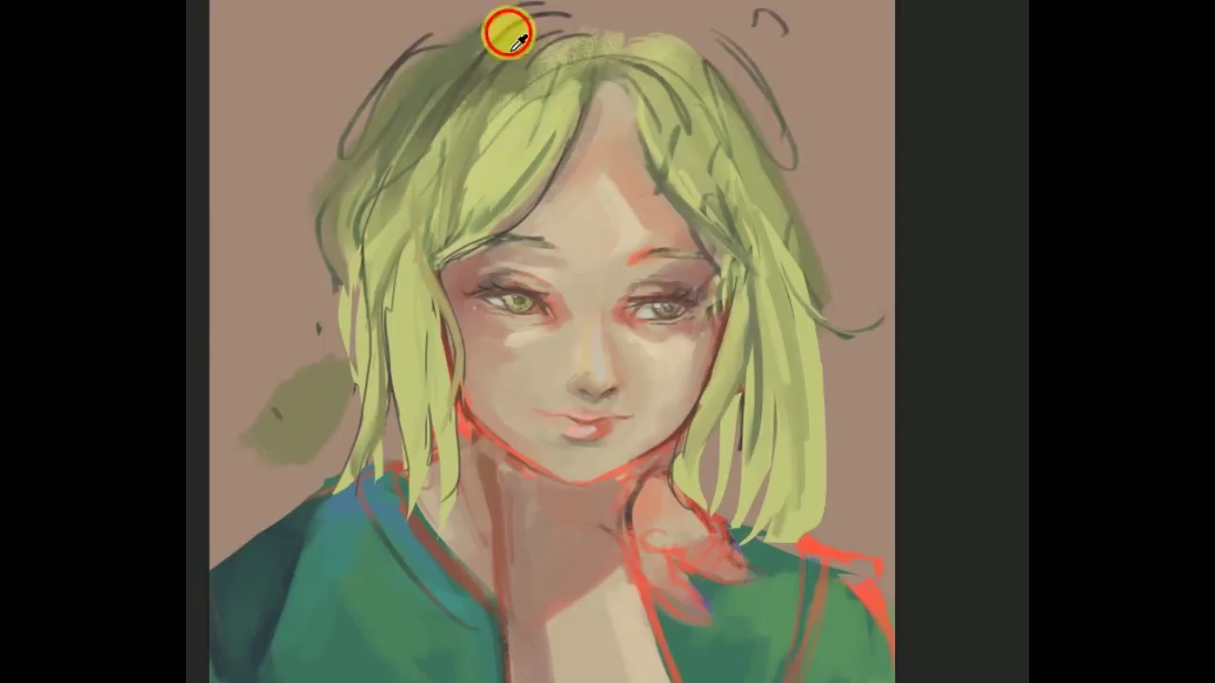
{"action": "left_click_drag", "start_coordinate": [665, 33], "coordinate": [812, 280]}
{"action": "mouse_move", "coordinate": [570, 19]}
{"action": "left_mouse_down"}
{"action": "mouse_move", "coordinate": [462, 87]}
{"action": "mouse_move", "coordinate": [434, 149]}
{"action": "mouse_move", "coordinate": [428, 289]}
{"action": "left_mouse_up"}
{"action": "left_click", "coordinate": [937, 275]}
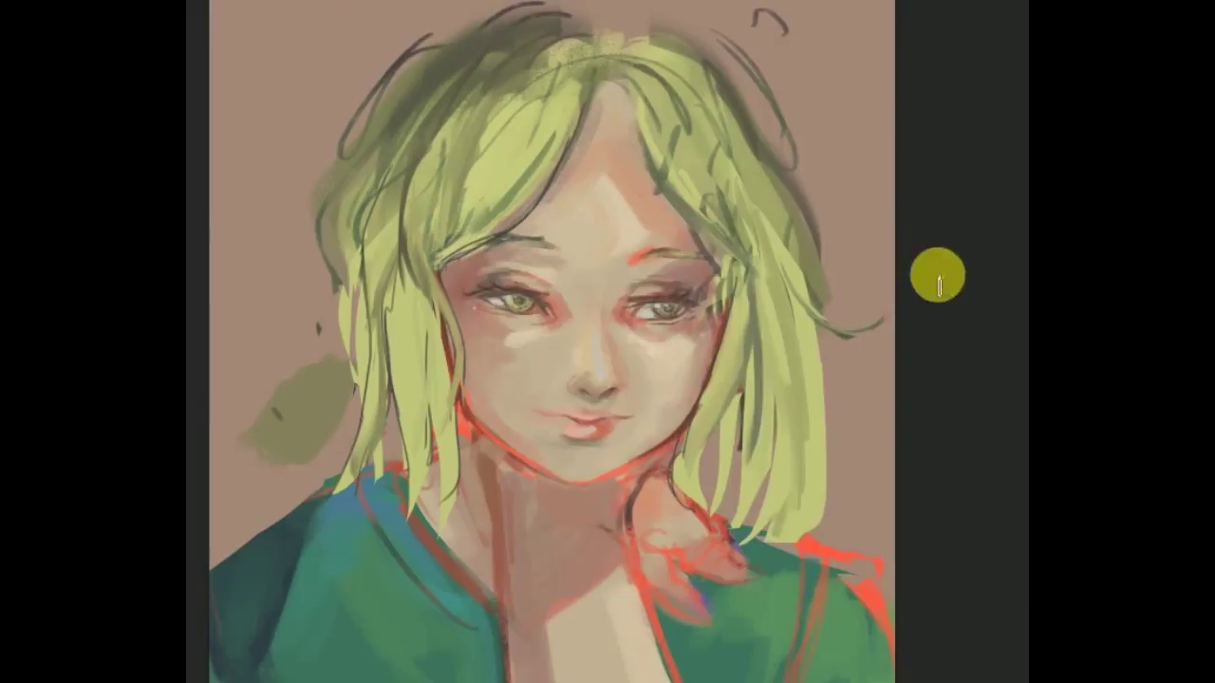
{"action": "key", "text": "m"}
Paint over the olive smudge beside the face and stray dark strokes around the hair
{"action": "left_click_drag", "start_coordinate": [282, 378], "coordinate": [304, 388]}
{"action": "left_click_drag", "start_coordinate": [787, 461], "coordinate": [821, 383]}
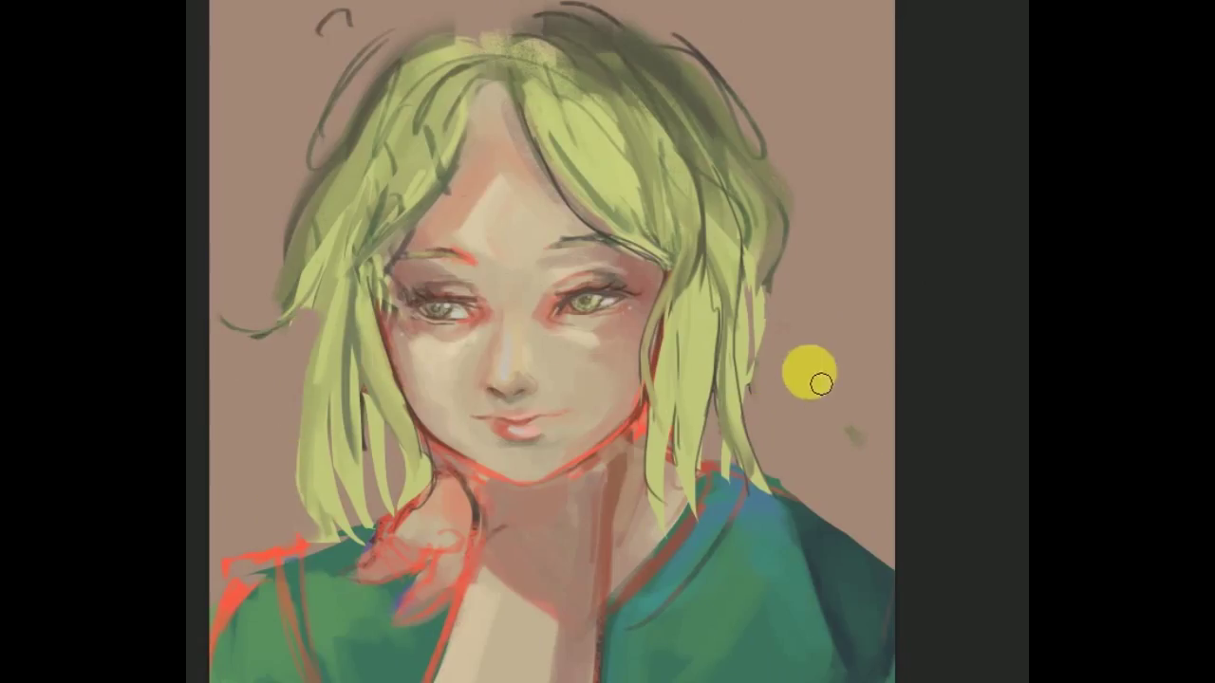
{"action": "key", "text": "m"}
{"action": "mouse_move", "coordinate": [718, 103]}
{"action": "left_mouse_down"}
{"action": "mouse_move", "coordinate": [792, 193]}
{"action": "mouse_move", "coordinate": [768, 84]}
{"action": "left_mouse_up"}
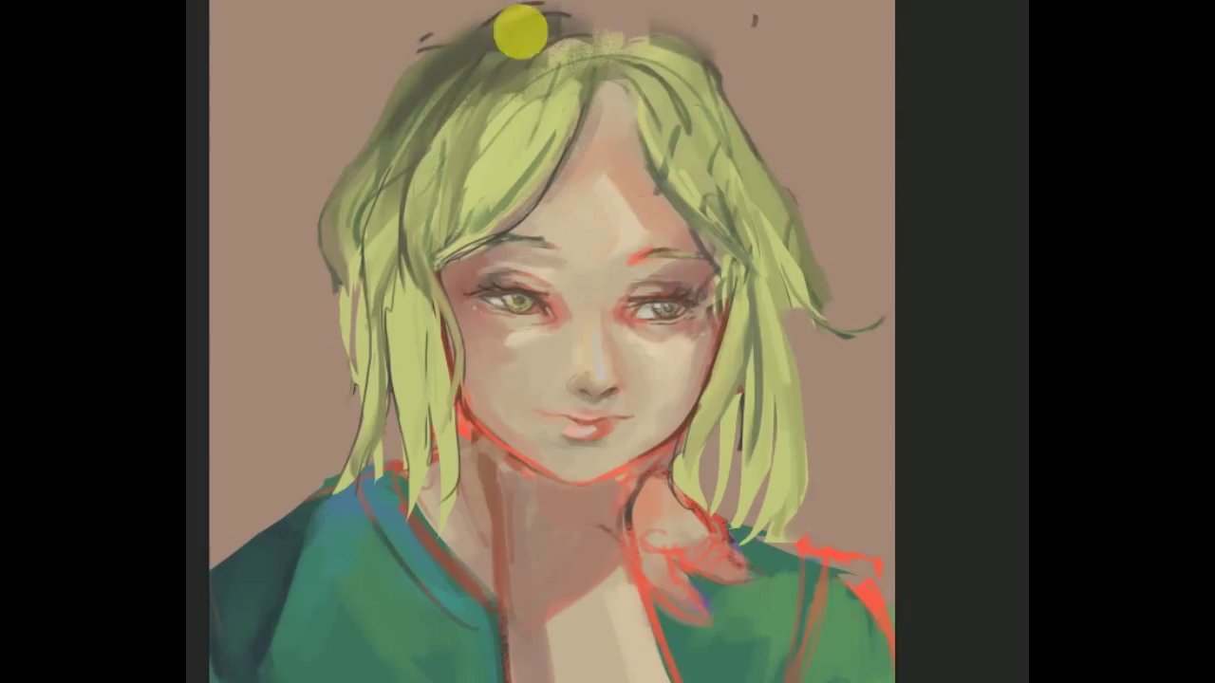
{"action": "left_click", "coordinate": [532, 516], "text": "alt"}
{"action": "right_click", "coordinate": [532, 515]}
{"action": "left_click", "coordinate": [588, 201]}
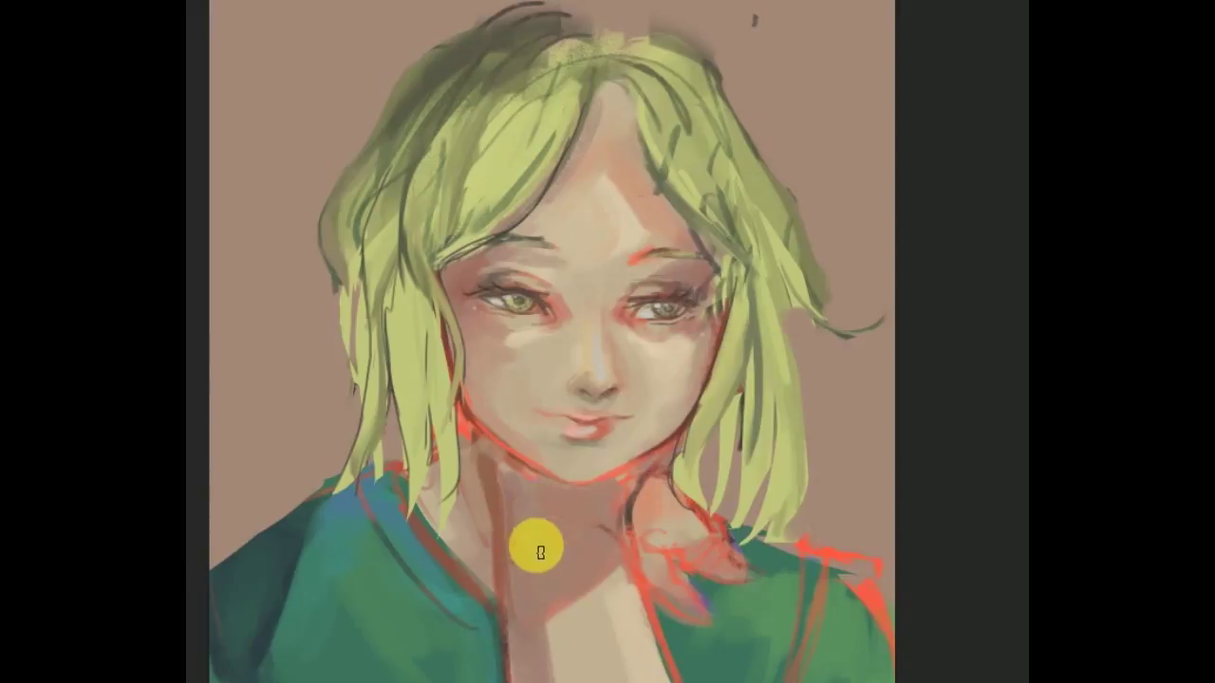
Mirror the view and sample skin colours from the mouth and neck area
{"action": "scroll", "coordinate": [531, 479], "scroll_direction": "down", "scroll_amount": 1}
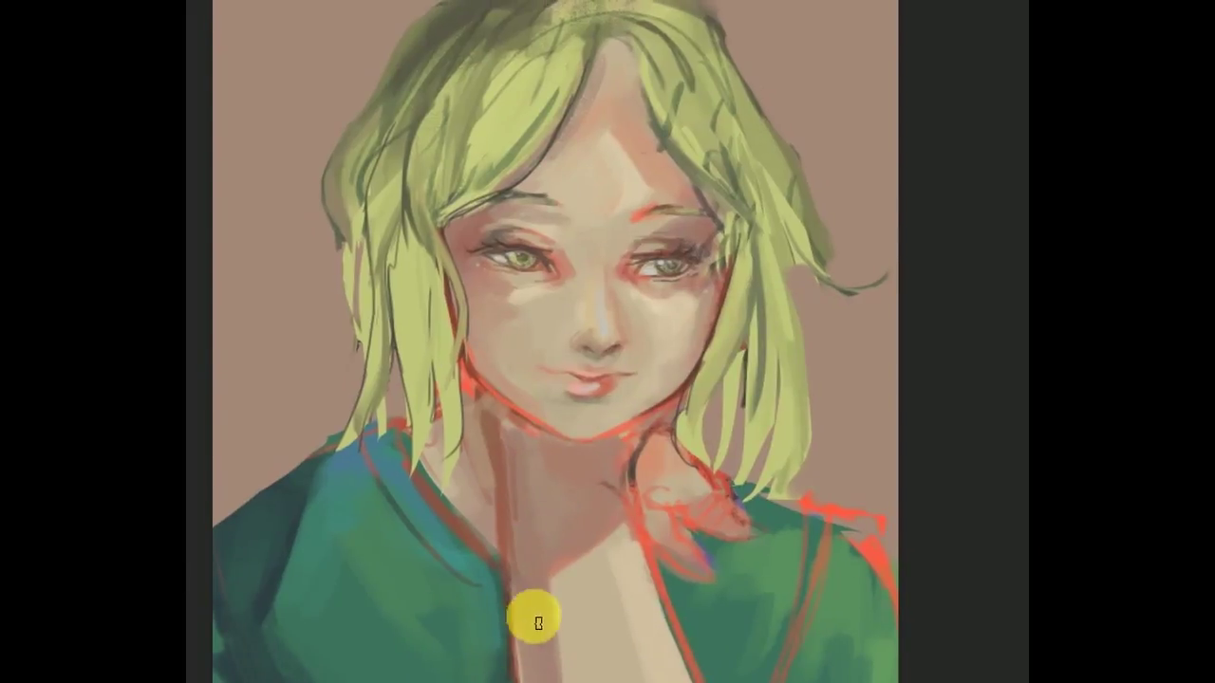
{"action": "scroll", "coordinate": [598, 527], "scroll_direction": "down", "scroll_amount": 1}
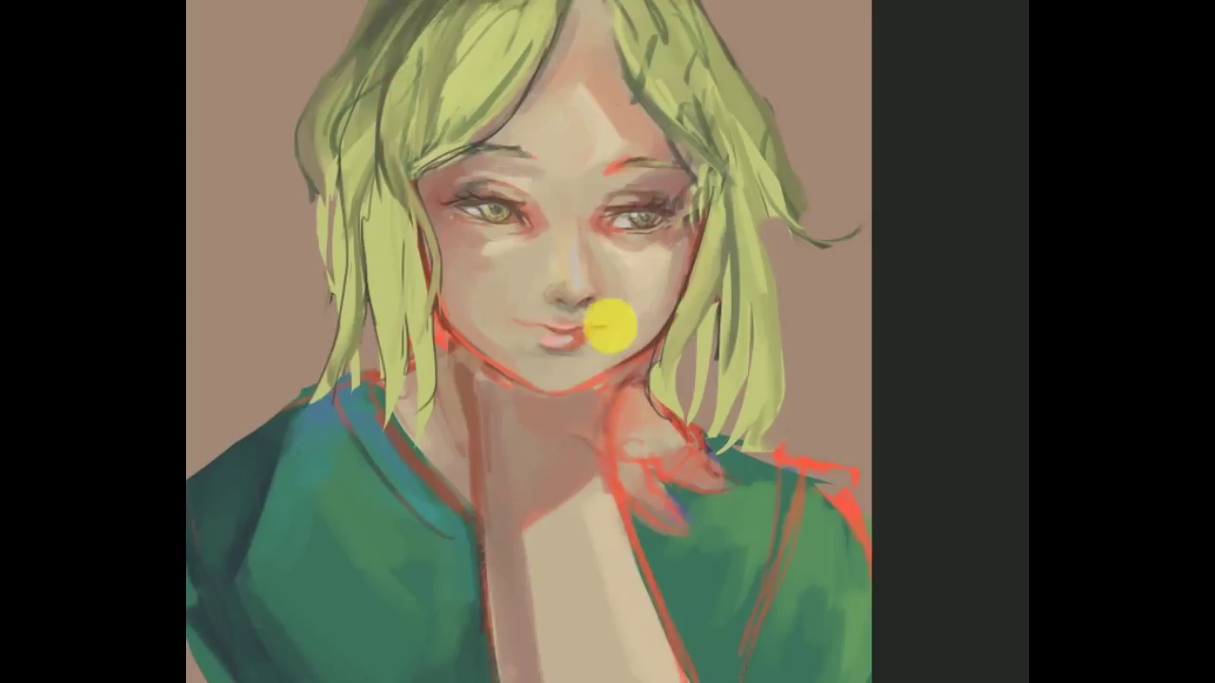
{"action": "key", "text": "ctrl+shift+h"}
{"action": "left_click", "coordinate": [435, 393], "text": "alt"}
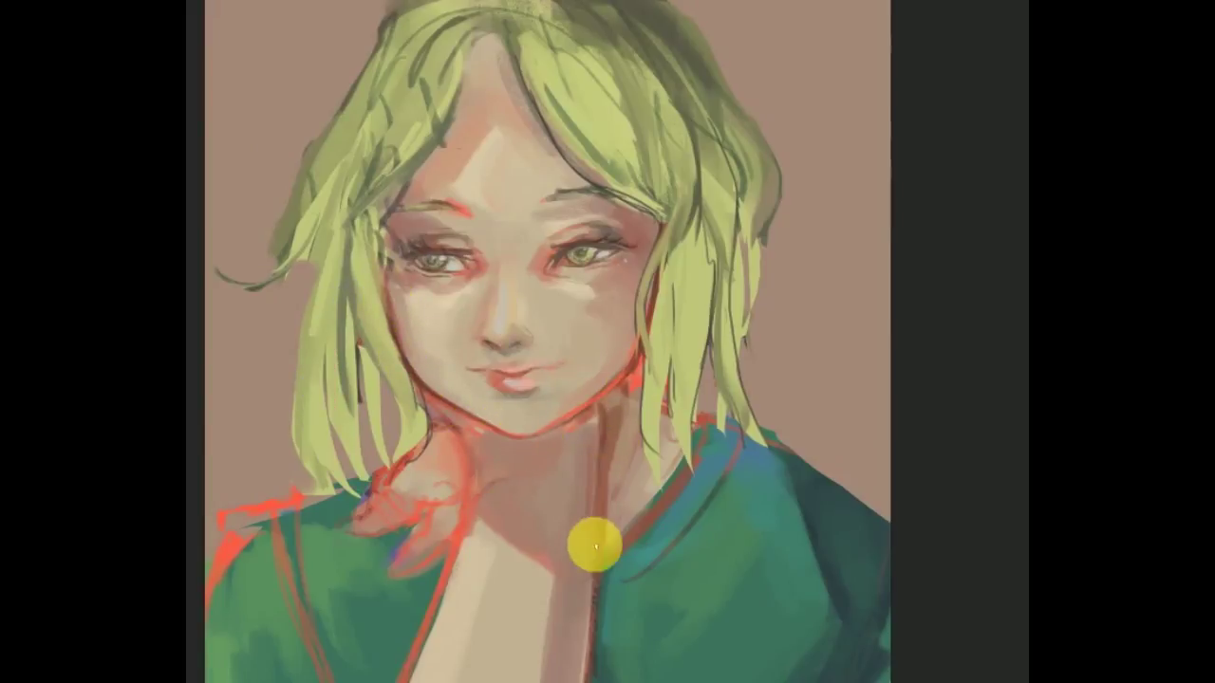
{"action": "left_click_drag", "start_coordinate": [594, 613], "coordinate": [594, 465]}
{"action": "left_click", "coordinate": [591, 501], "text": "alt"}
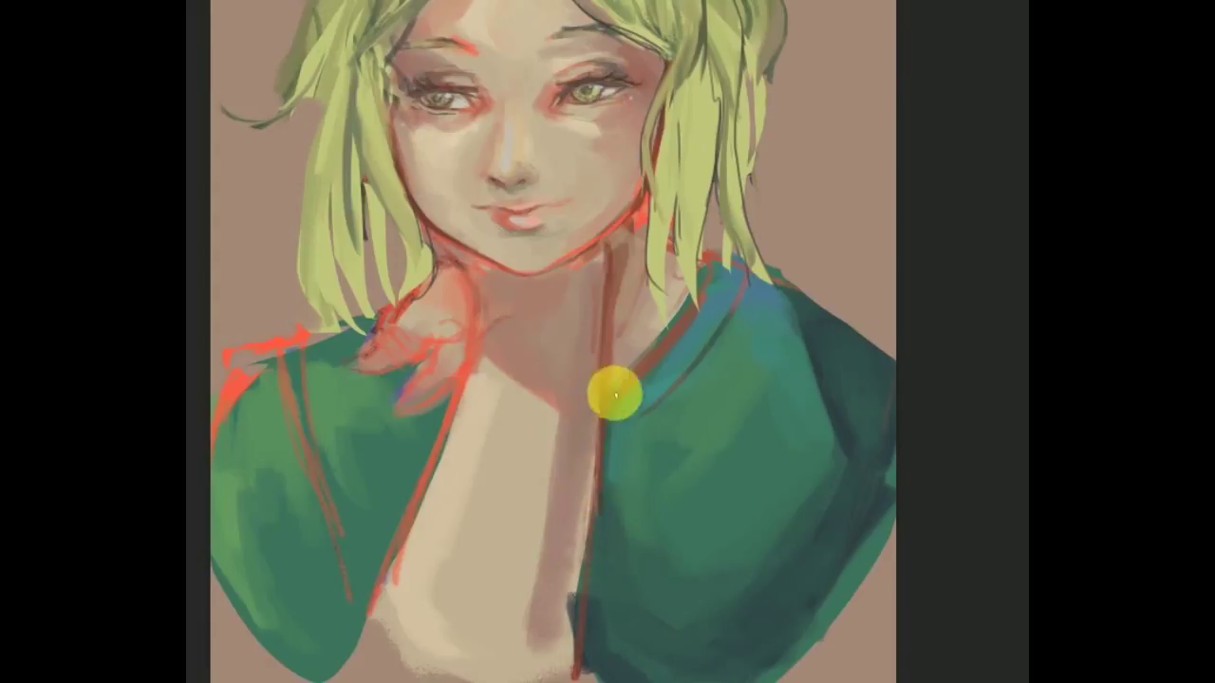
{"action": "left_click", "coordinate": [590, 506], "text": "alt"}
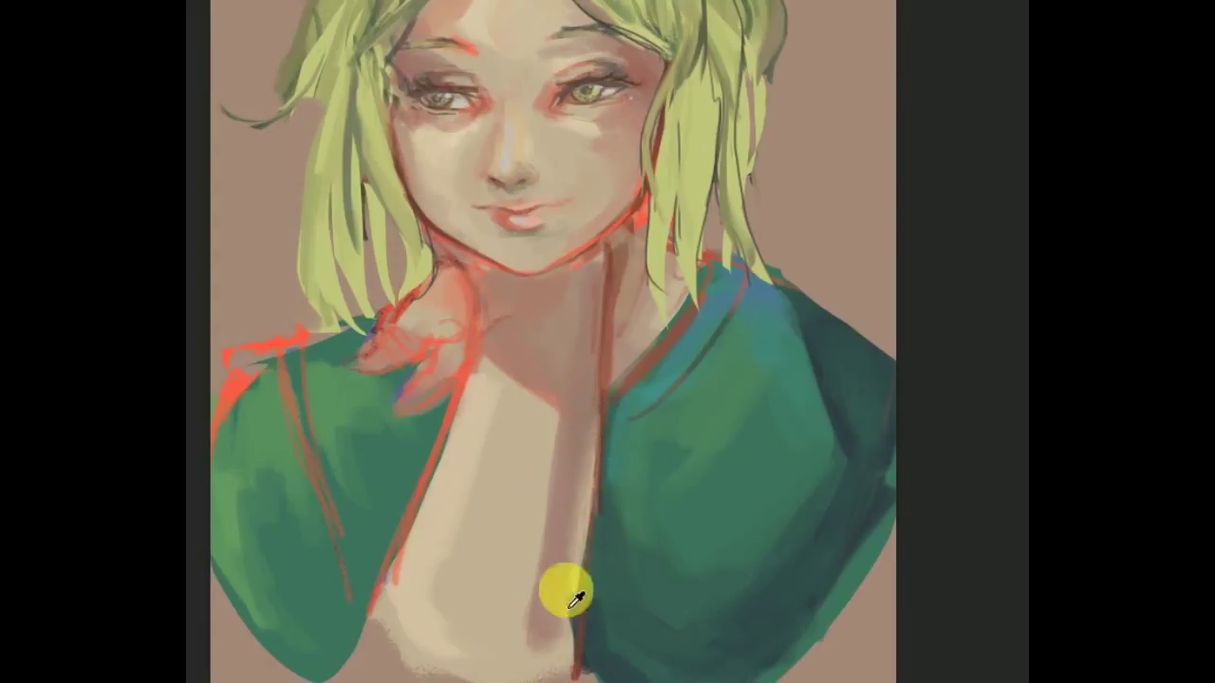
Brush a deeper green along the left edge of the hair
{"action": "scroll", "coordinate": [583, 560], "scroll_direction": "up", "scroll_amount": 5}
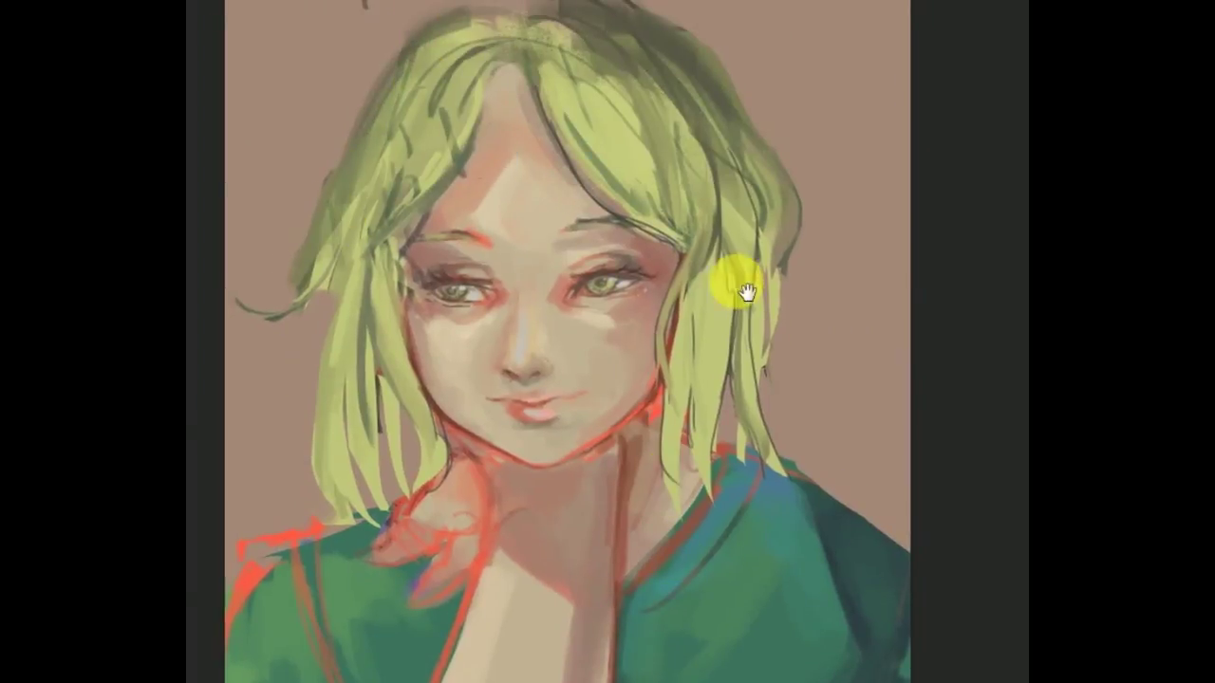
{"action": "scroll", "coordinate": [753, 304], "scroll_direction": "up", "scroll_amount": 2}
{"action": "left_click_drag", "start_coordinate": [304, 294], "coordinate": [375, 162]}
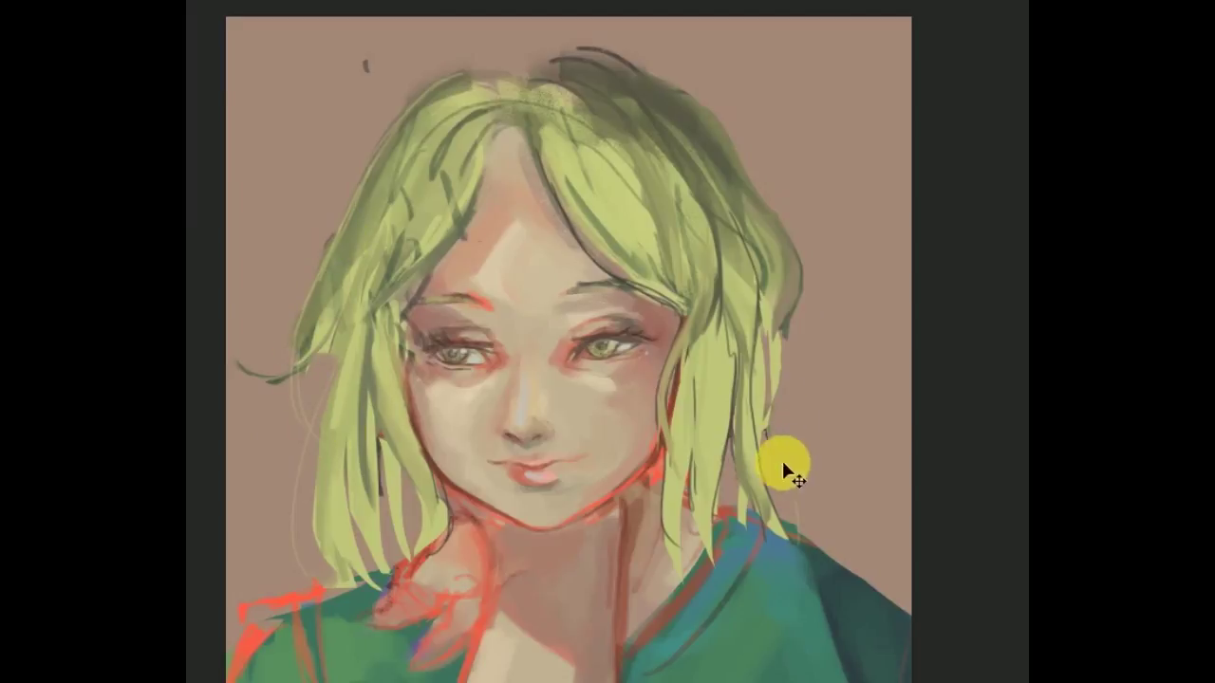
{"action": "key", "text": "m"}
{"action": "scroll", "coordinate": [700, 489], "scroll_direction": "down", "scroll_amount": 3}
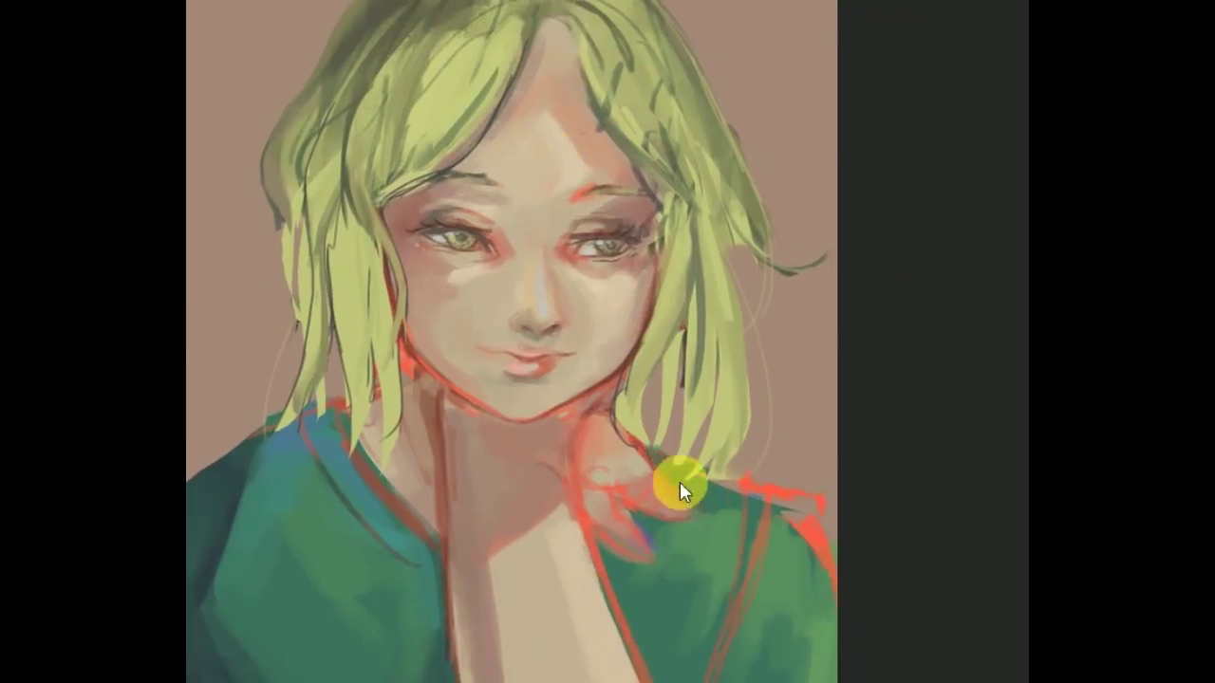